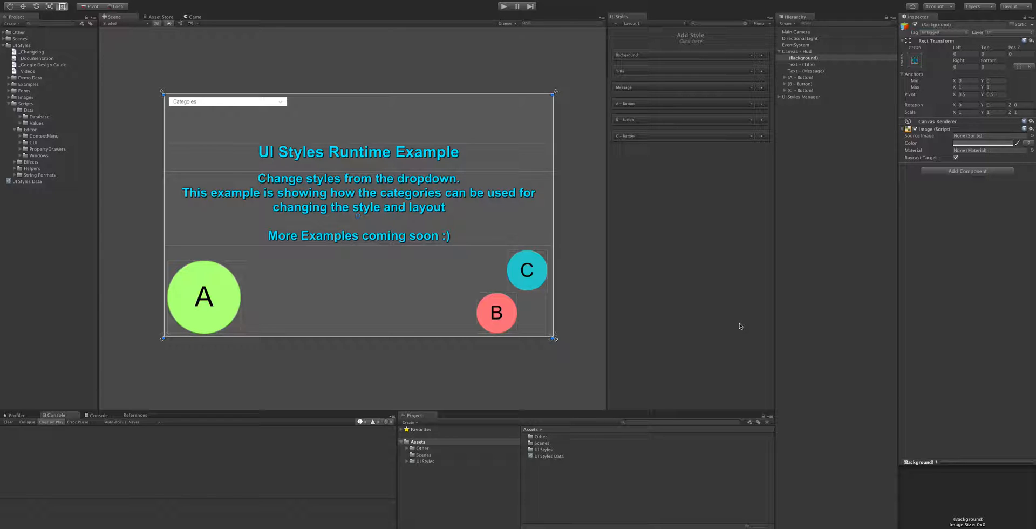
# Expand the Background style to view its search name and components, and collapse it again
pyautogui.click(667, 137)
pyautogui.click(669, 138)
pyautogui.click(681, 55)
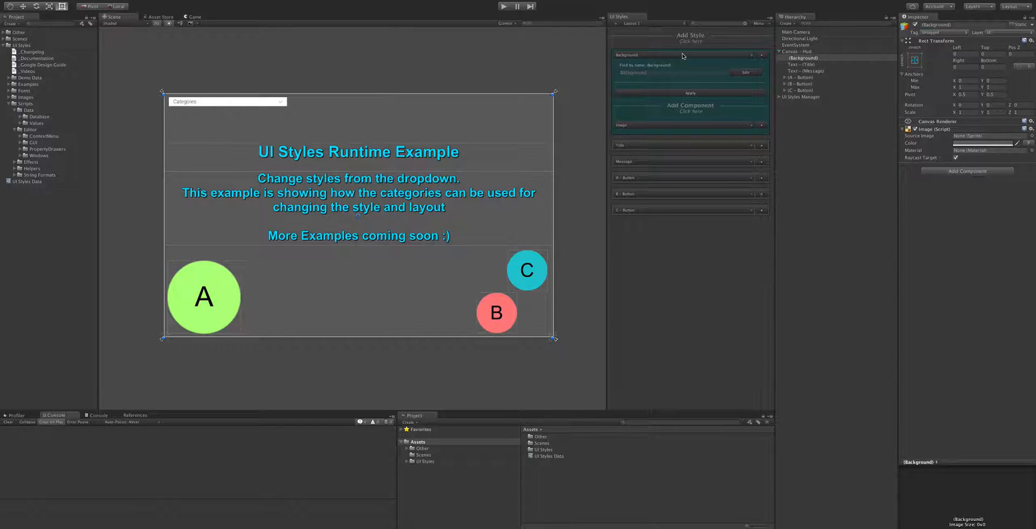
pyautogui.click(683, 55)
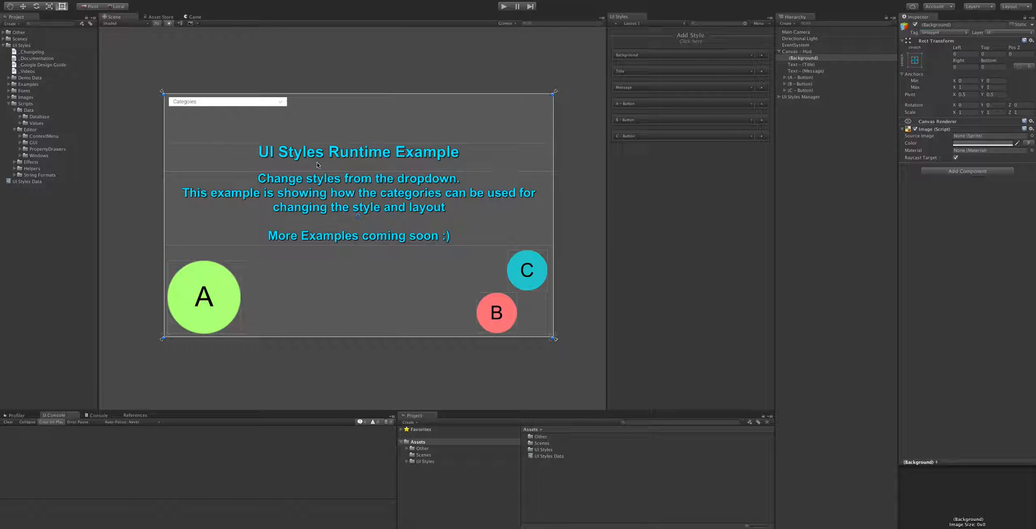
# Run the scene, preview Layout 2 and Layout 3 through the example's categories dropdown, and stop play mode
pyautogui.click(504, 6)
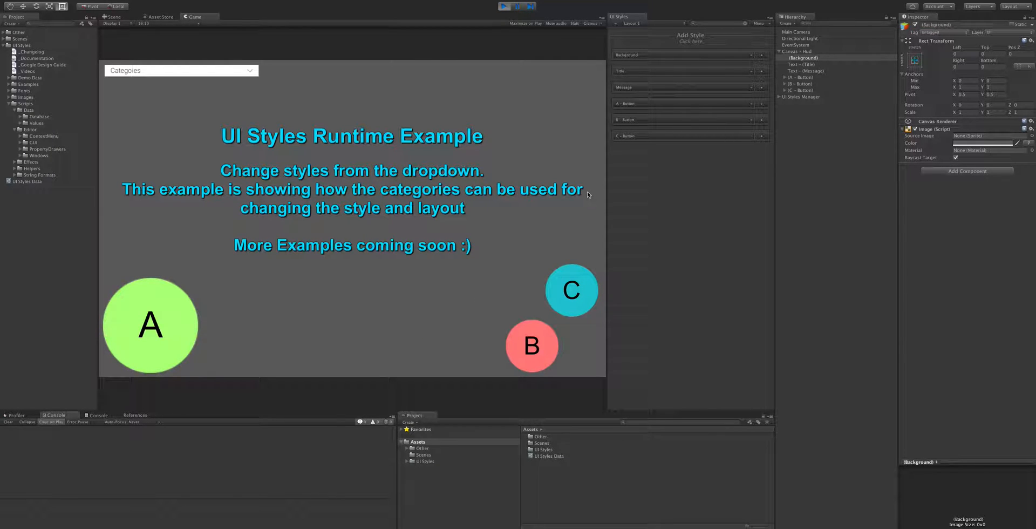
pyautogui.click(227, 71)
pyautogui.click(193, 88)
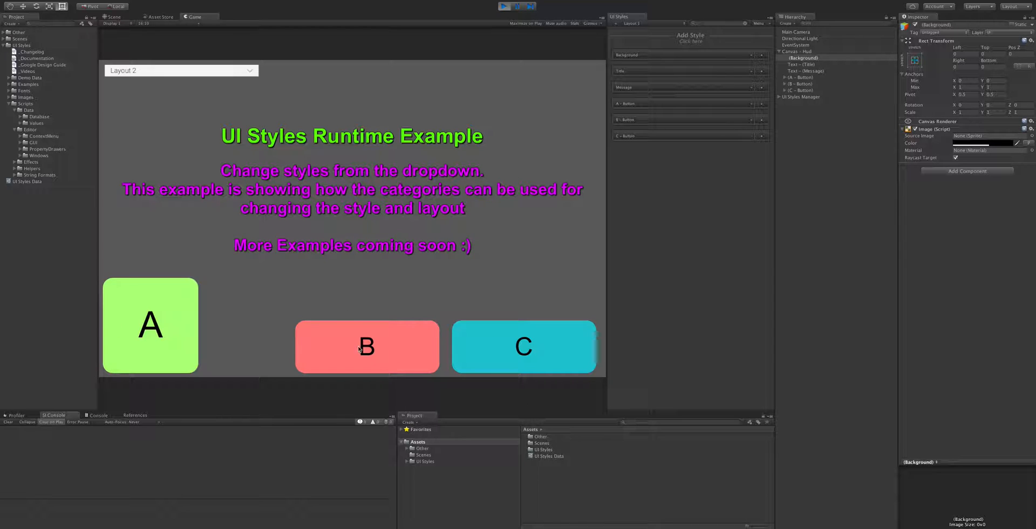
pyautogui.click(204, 66)
pyautogui.click(175, 100)
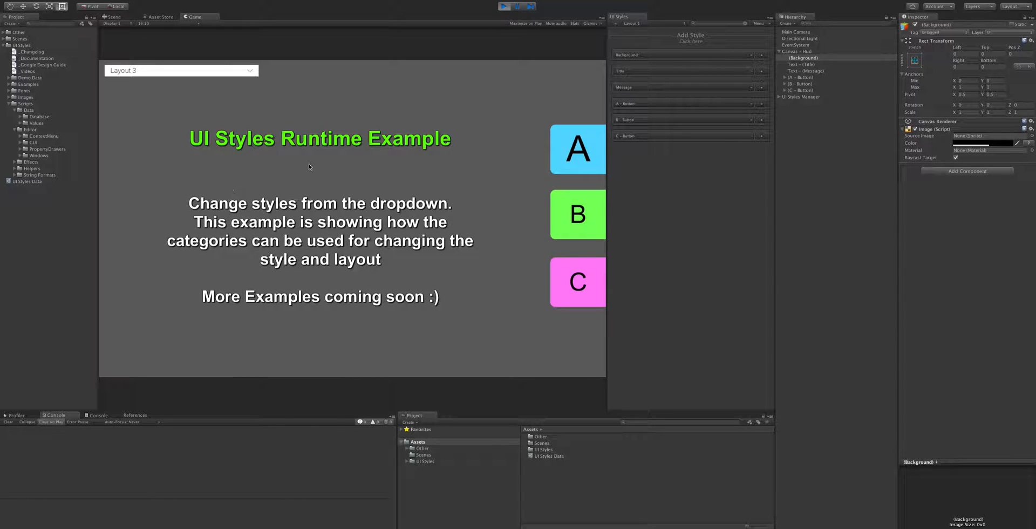
pyautogui.click(246, 75)
pyautogui.click(224, 95)
pyautogui.click(503, 6)
# Show the Layout 1 category in the UI Styles window and check the list of available categories
pyautogui.click(659, 23)
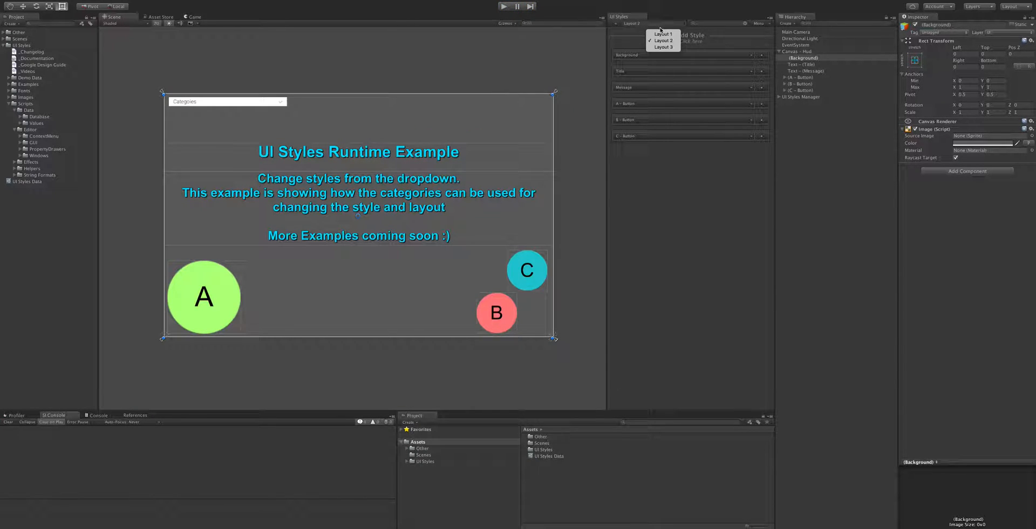
pyautogui.click(663, 34)
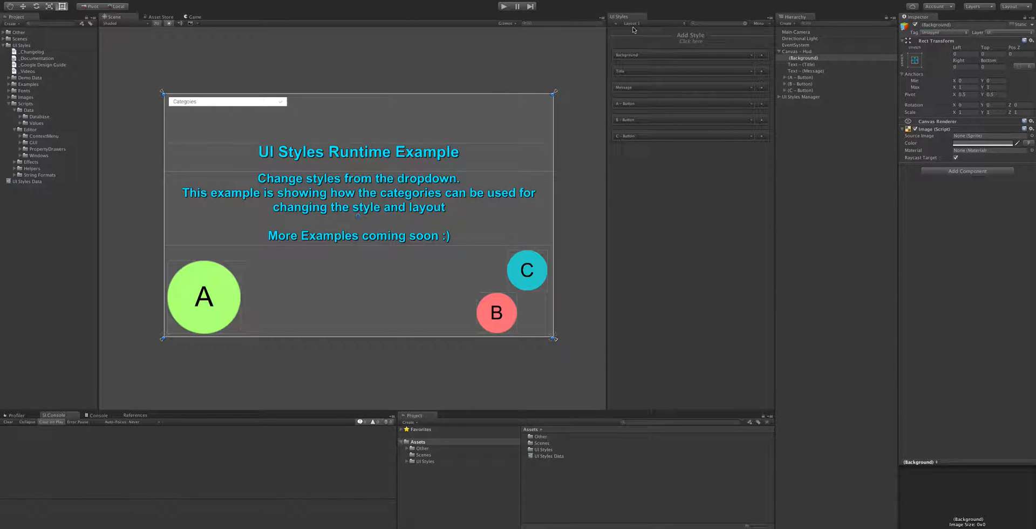
pyautogui.click(615, 24)
pyautogui.click(765, 31)
pyautogui.click(650, 24)
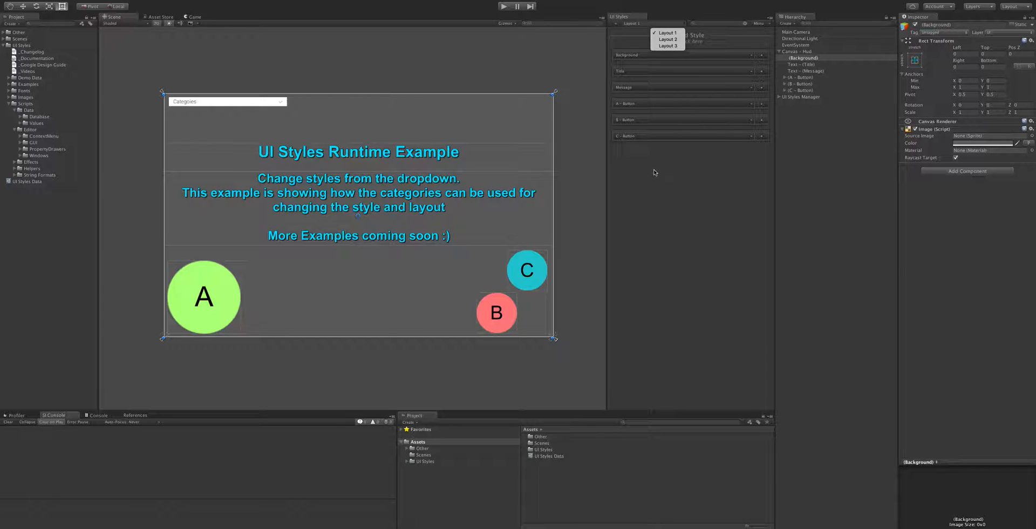
pyautogui.click(653, 170)
# Add a new style category named "Text"
pyautogui.click(616, 23)
pyautogui.click(664, 24)
pyautogui.click(654, 30)
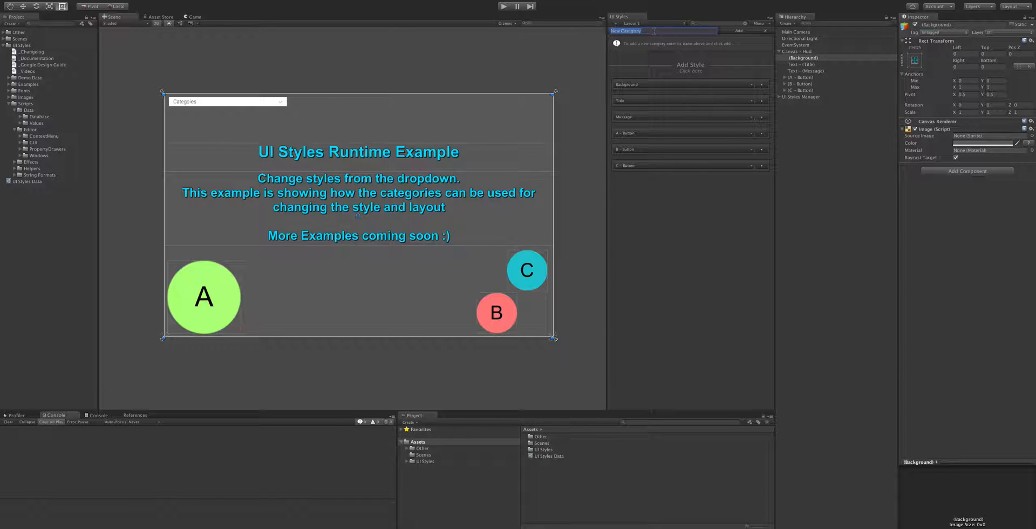
pyautogui.write('Lext')
pyautogui.click(739, 31)
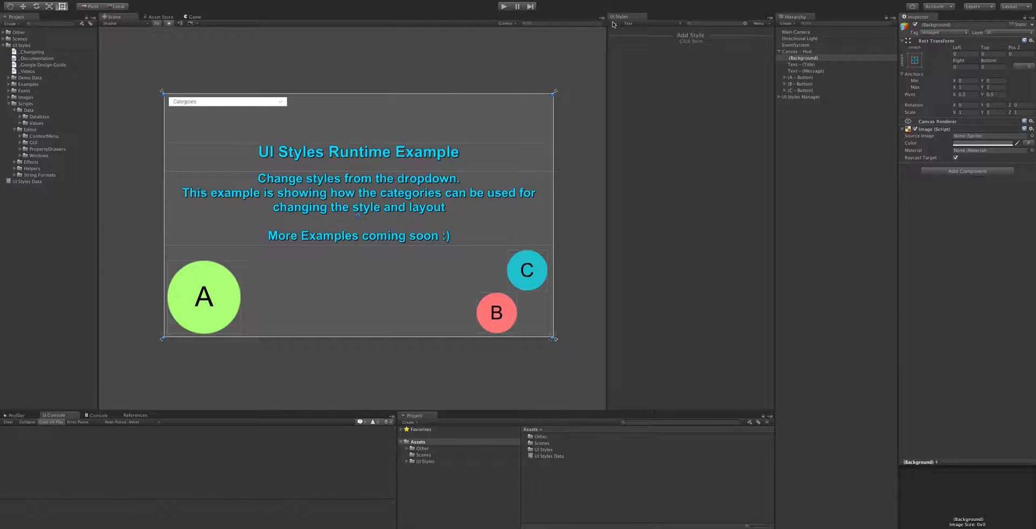
# Add a Text style and an InputField style to the Text category, keeping their default names
pyautogui.click(685, 41)
pyautogui.click(698, 58)
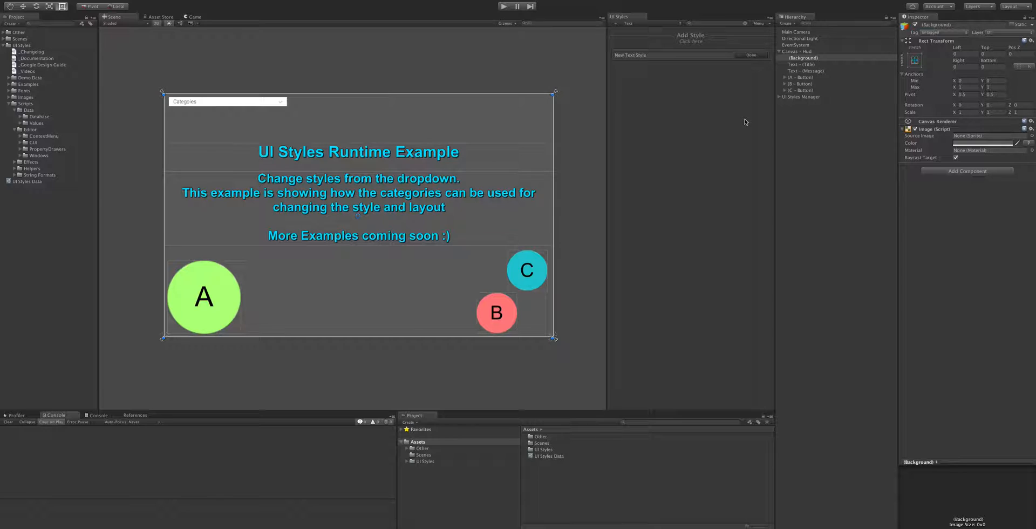
pyautogui.click(751, 55)
pyautogui.click(682, 41)
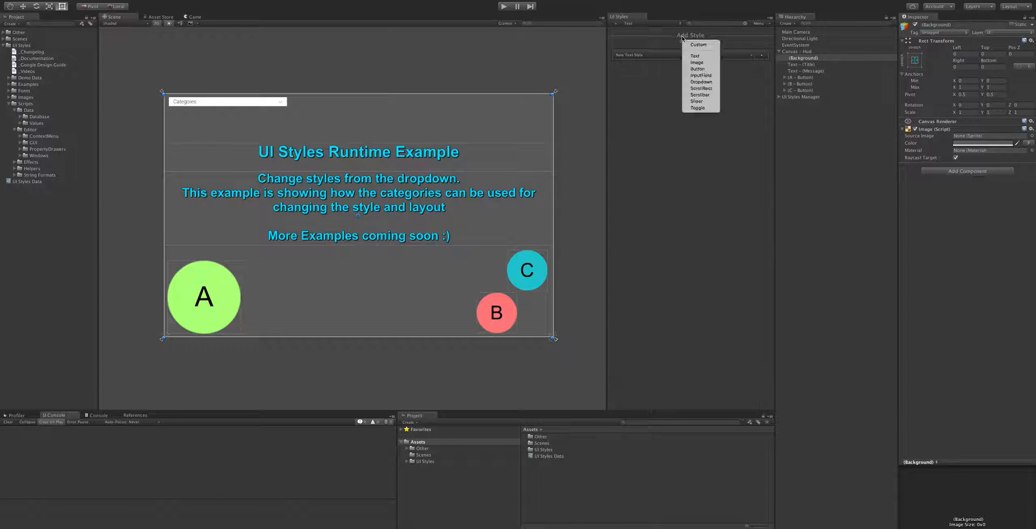
pyautogui.click(701, 75)
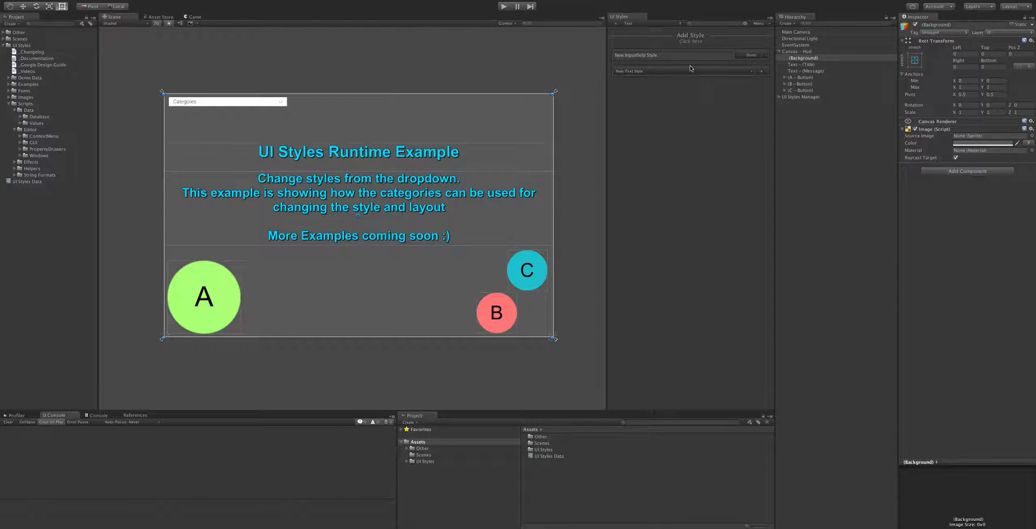
pyautogui.click(738, 57)
# Delete the InputField style and the Text style from the Text category
pyautogui.rightClick(652, 59)
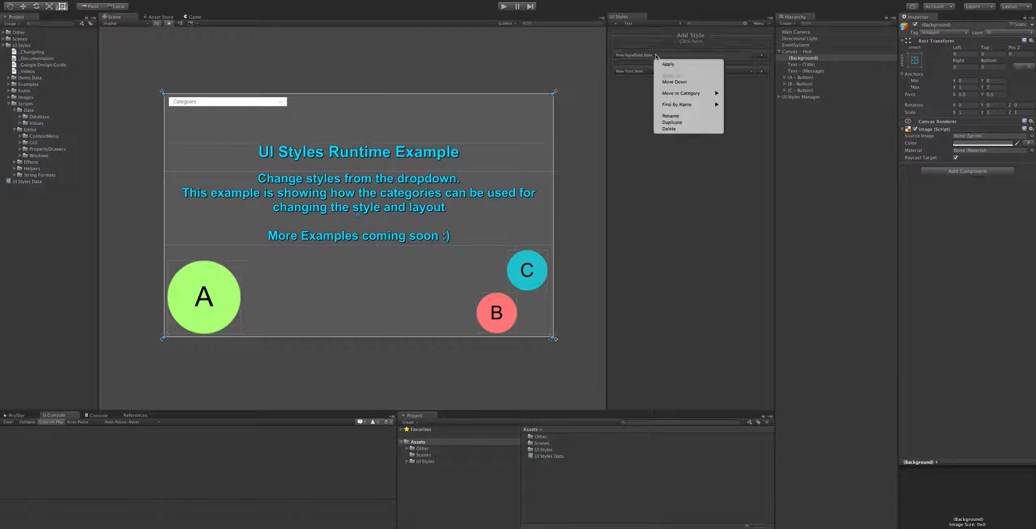
pyautogui.click(669, 128)
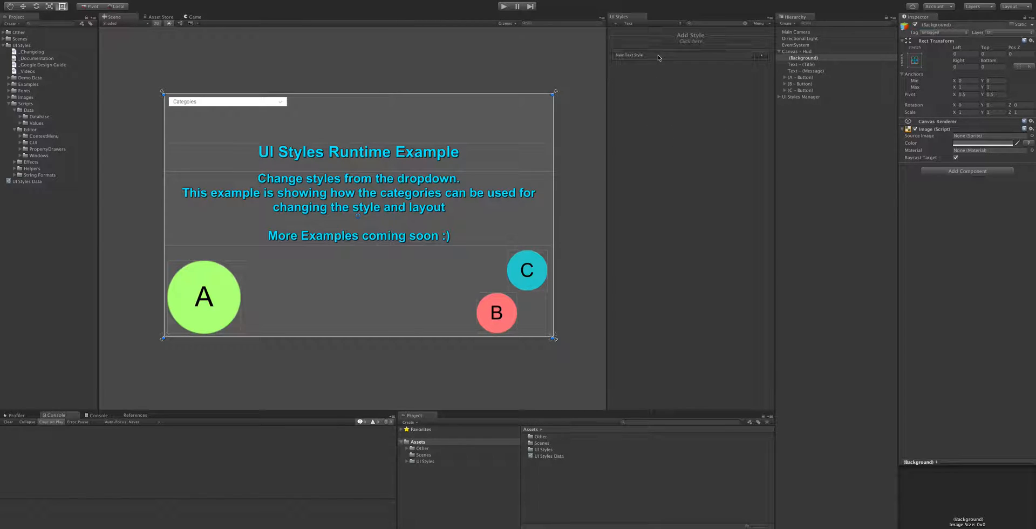
pyautogui.rightClick(659, 60)
pyautogui.click(689, 122)
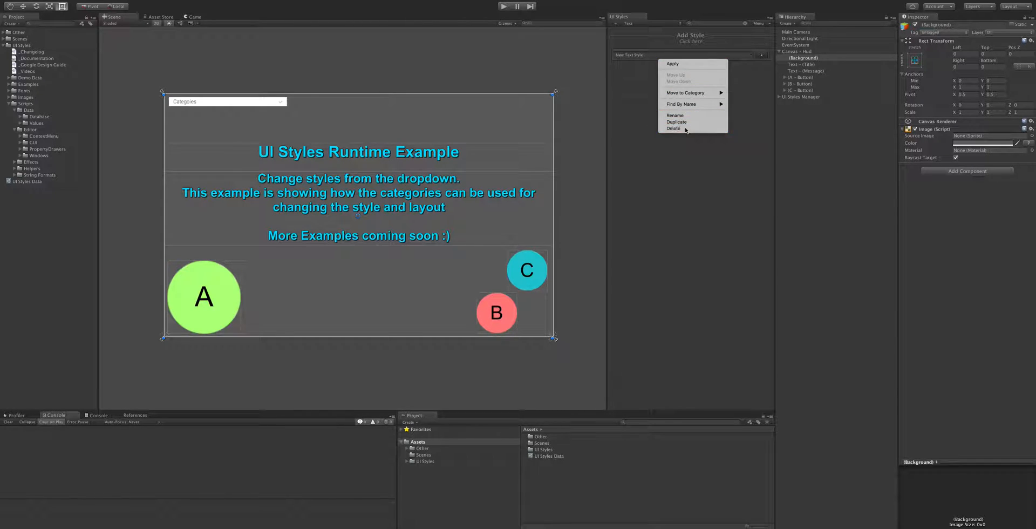
# Delete the Text category and confirm its removal
pyautogui.click(639, 22)
pyautogui.click(655, 42)
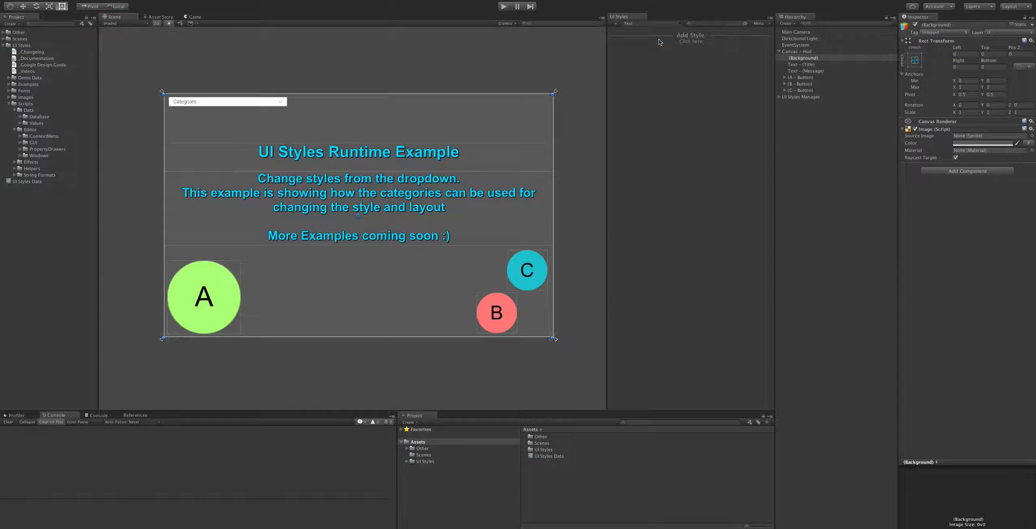
pyautogui.click(642, 23)
pyautogui.click(654, 52)
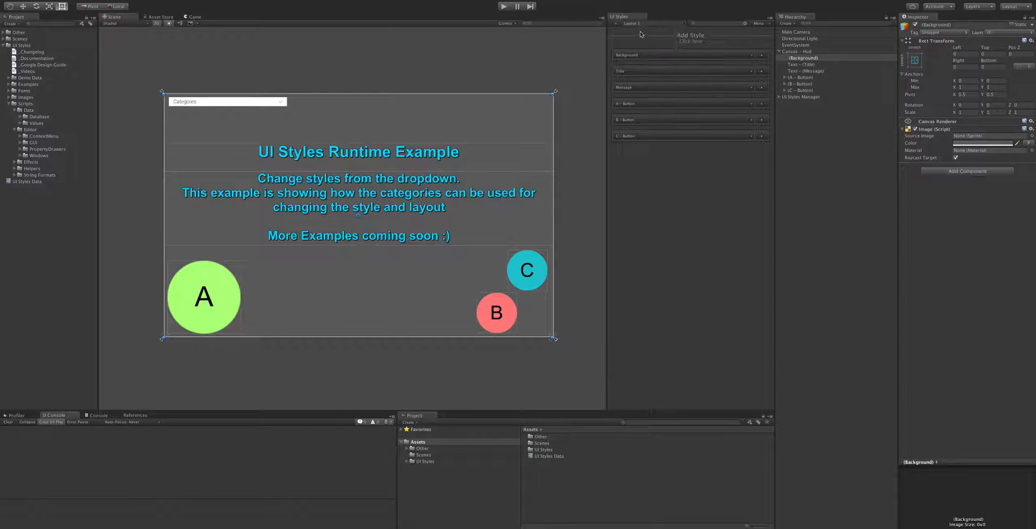
pyautogui.rightClick(646, 24)
pyautogui.click(667, 57)
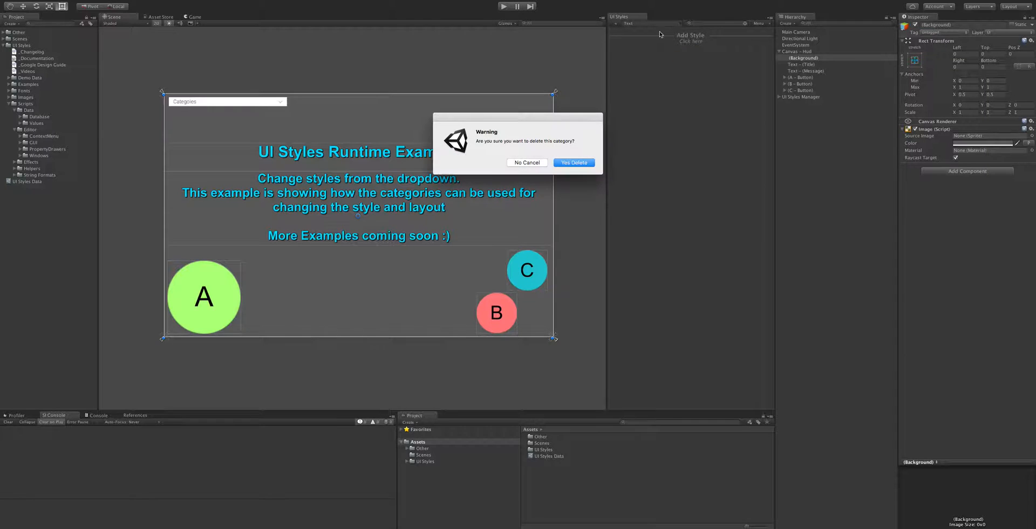
pyautogui.click(575, 165)
# View the styles of the Layout 2 and Layout 3 categories in the UI Styles window and return to Layout 1
pyautogui.click(645, 23)
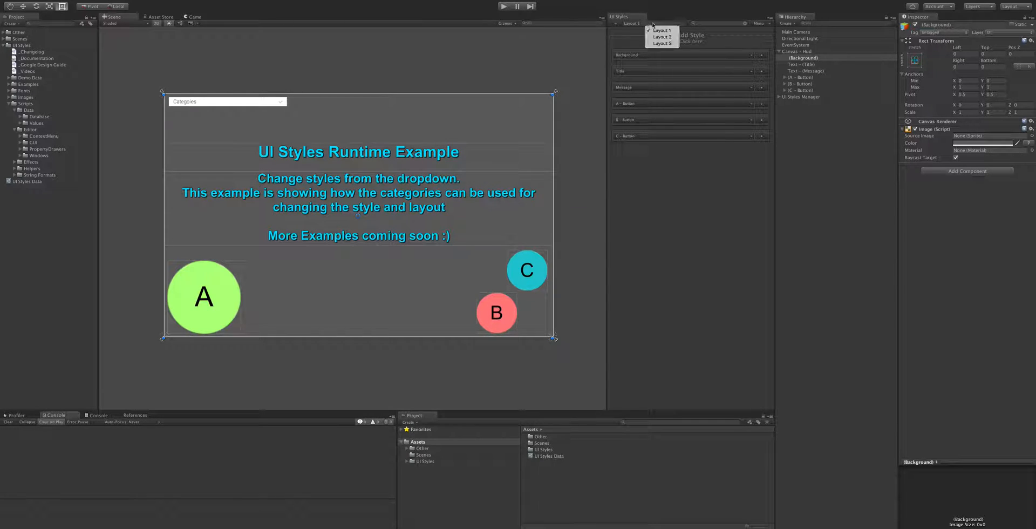
pyautogui.click(658, 38)
pyautogui.click(658, 25)
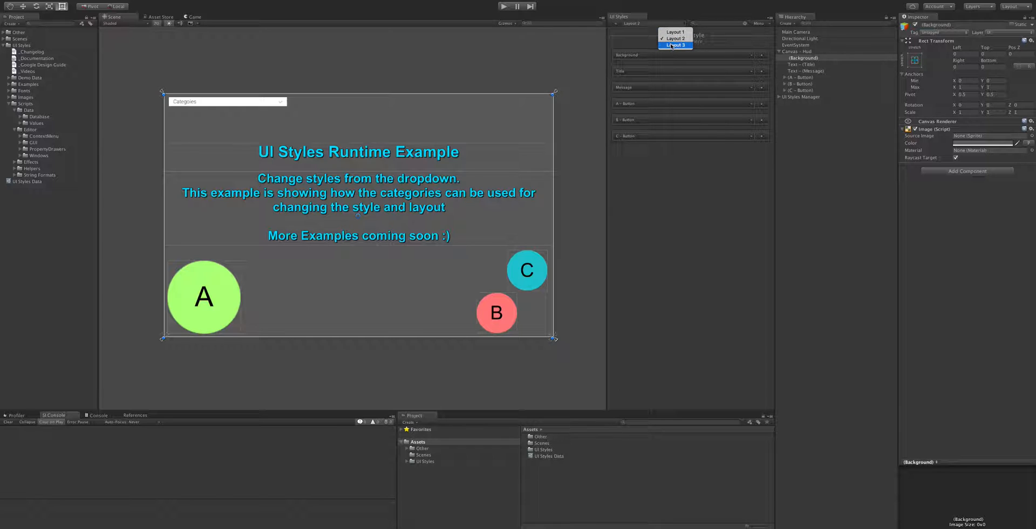
pyautogui.click(673, 45)
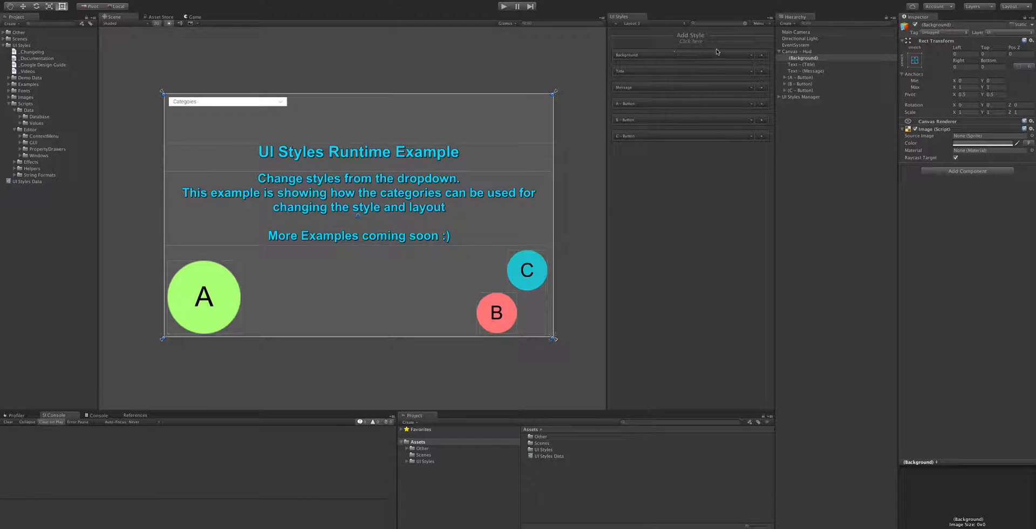
pyautogui.click(646, 24)
pyautogui.click(656, 26)
pyautogui.click(656, 25)
pyautogui.click(659, 30)
# Run the scene and switch the example between Layout 2 and Layout 3, ending on Layout 1
pyautogui.click(503, 7)
pyautogui.click(166, 71)
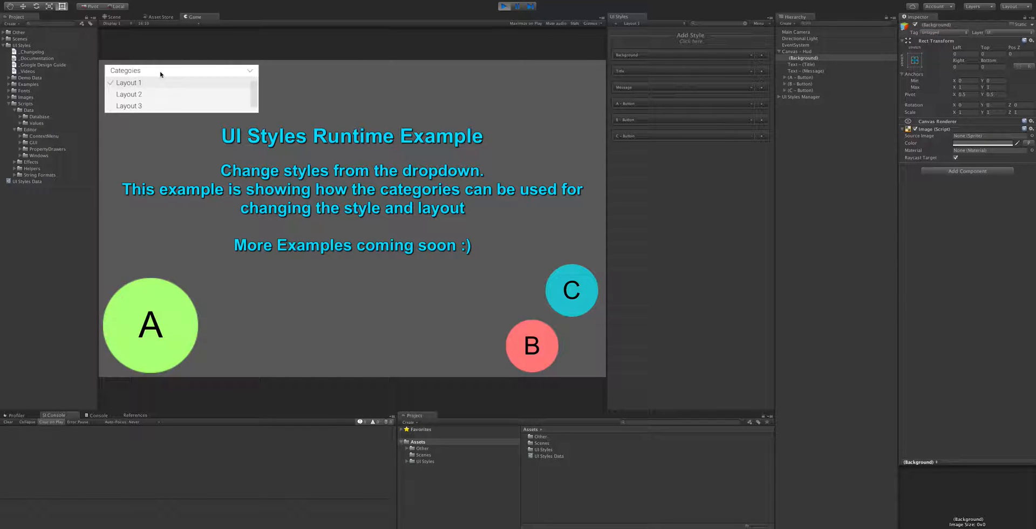
pyautogui.click(135, 94)
pyautogui.click(156, 70)
pyautogui.click(129, 105)
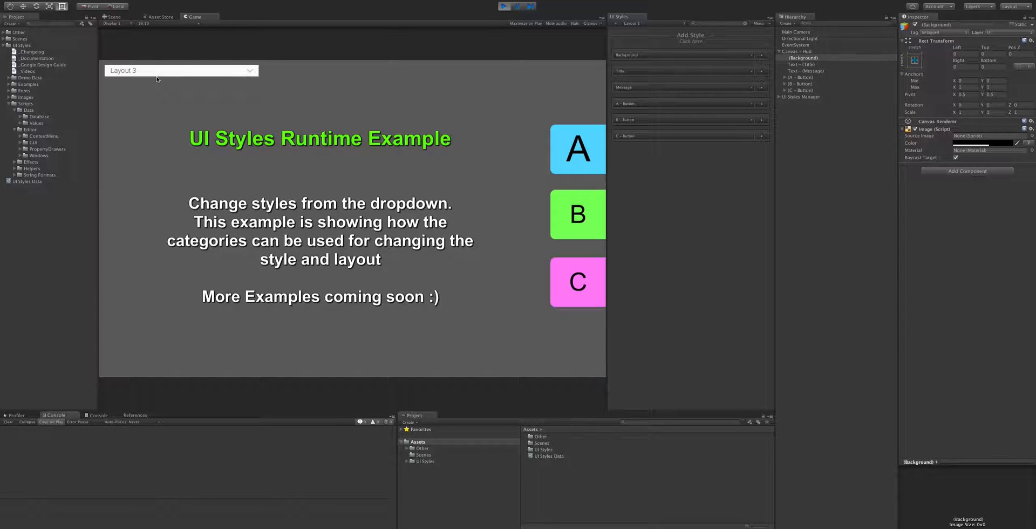
pyautogui.click(156, 71)
pyautogui.click(153, 93)
pyautogui.click(150, 71)
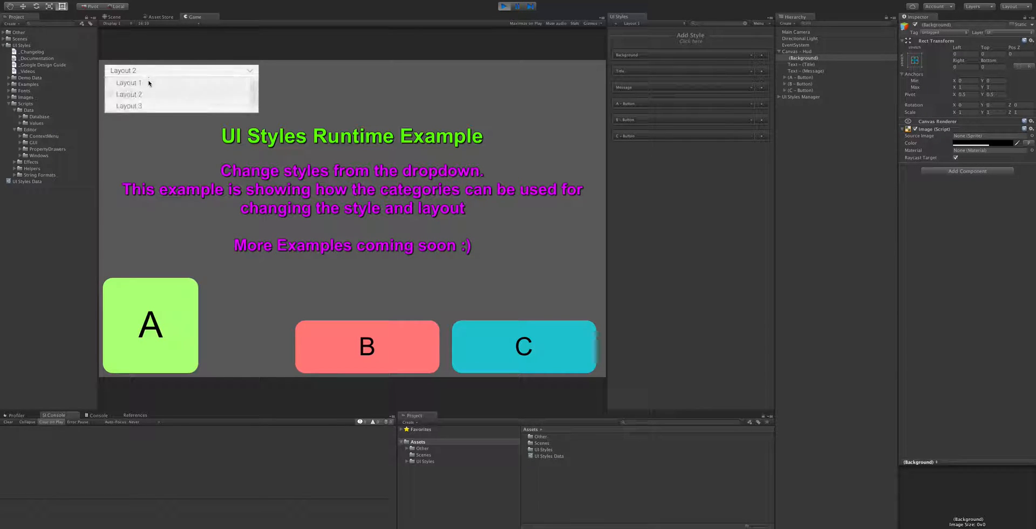
pyautogui.click(149, 82)
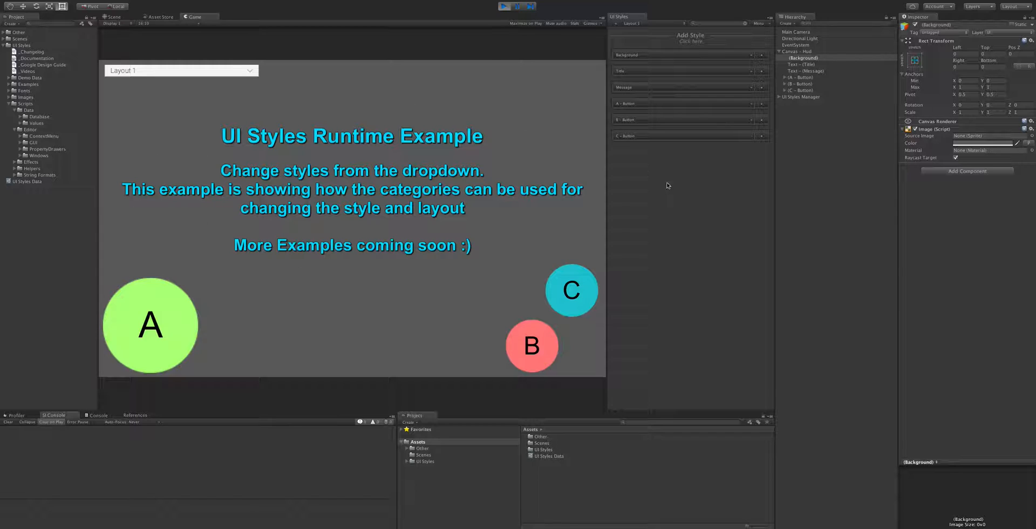
# Switch the running example to Layout 2 and back to Layout 1
pyautogui.click(198, 75)
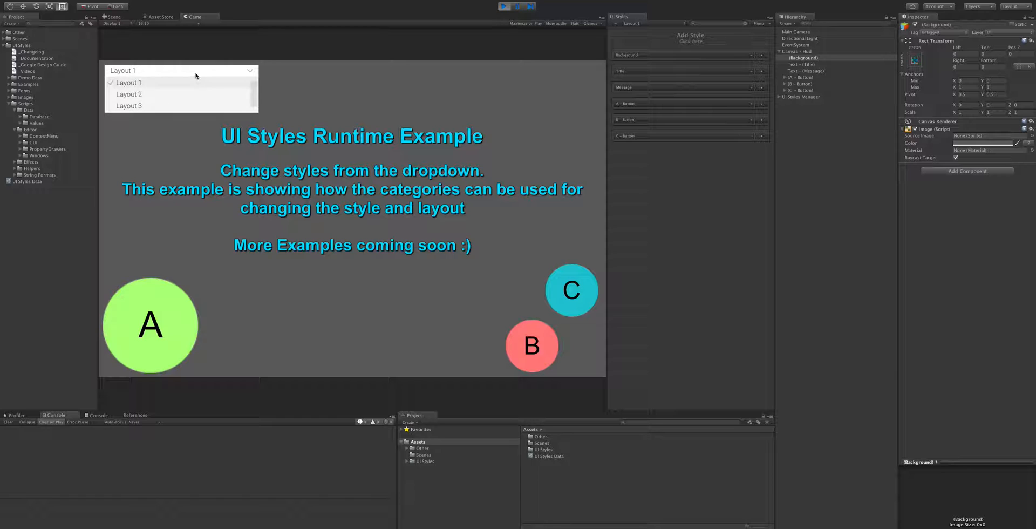
pyautogui.click(182, 93)
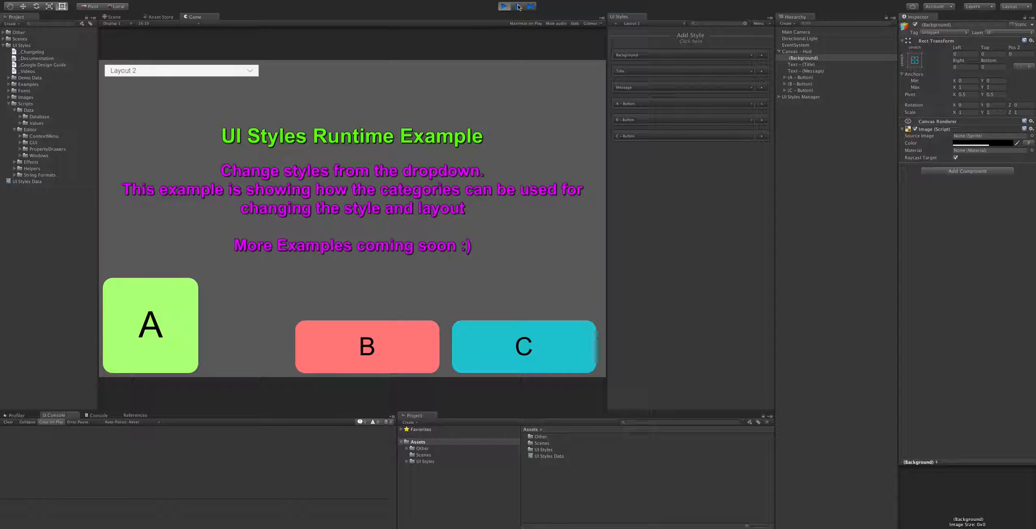
pyautogui.click(179, 72)
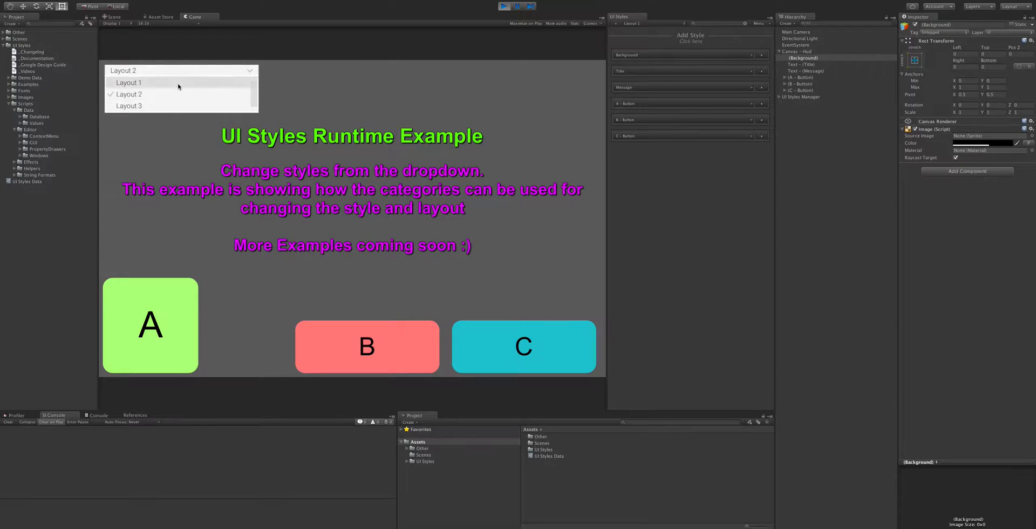
pyautogui.click(128, 83)
# Compare the running example's layout list with the UI Styles categories, keeping Layout 1, and stop play mode
pyautogui.click(186, 71)
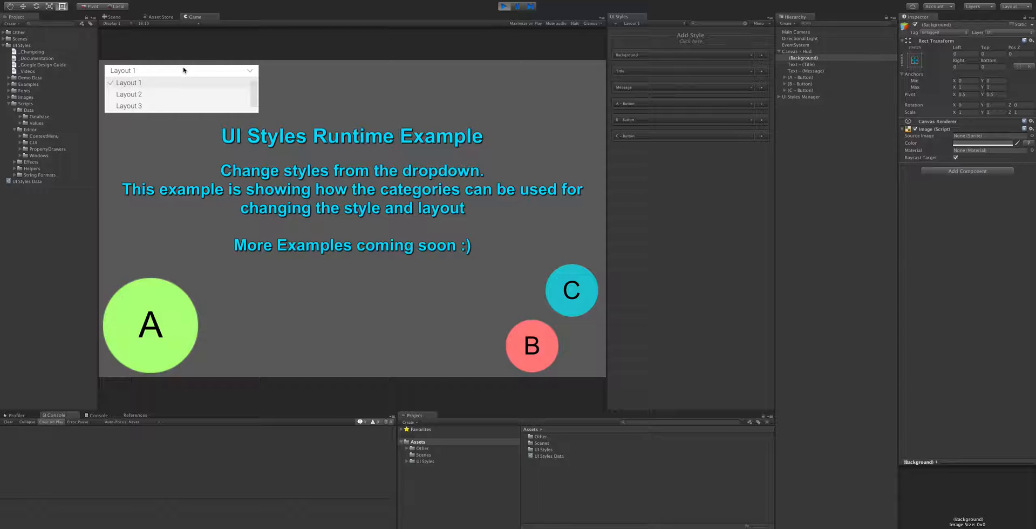
pyautogui.click(139, 71)
pyautogui.click(143, 70)
pyautogui.click(154, 84)
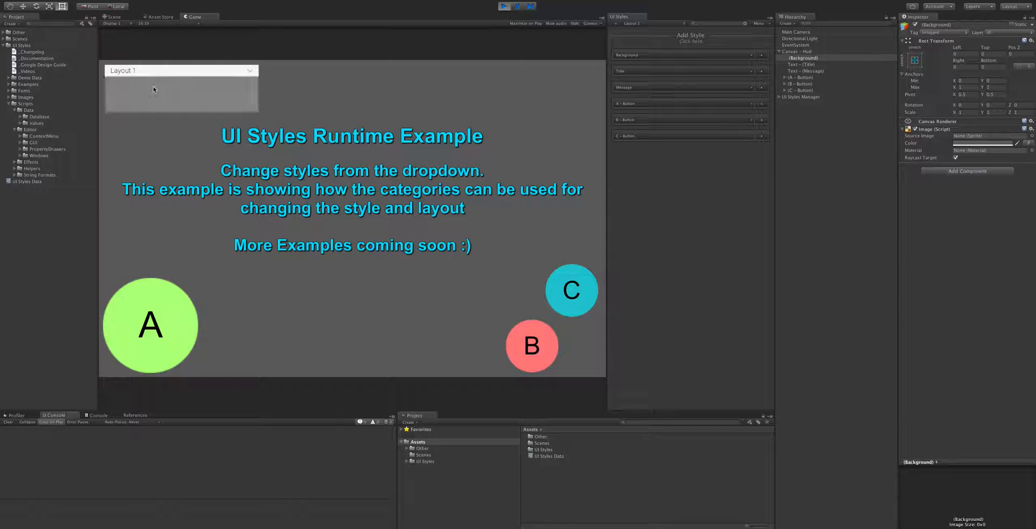
pyautogui.click(194, 135)
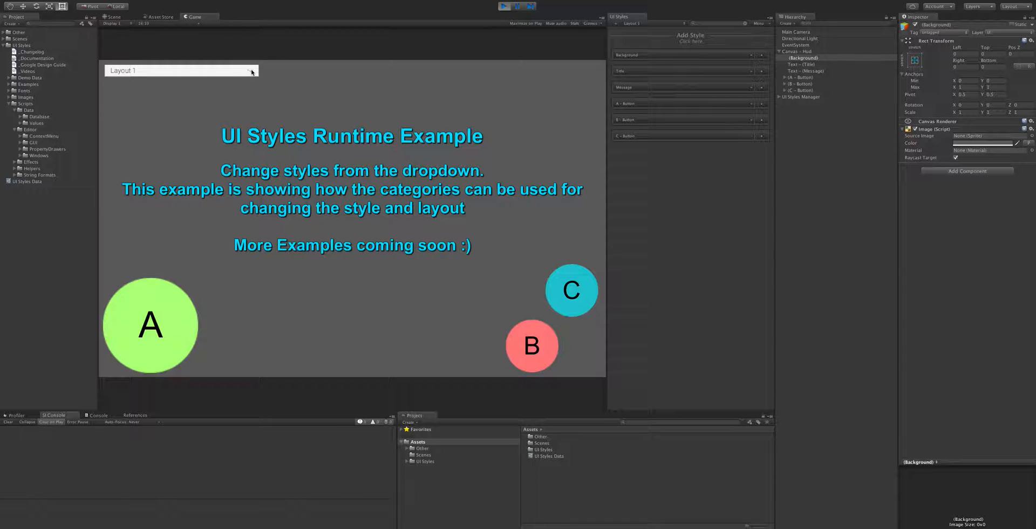
pyautogui.click(167, 71)
pyautogui.click(208, 72)
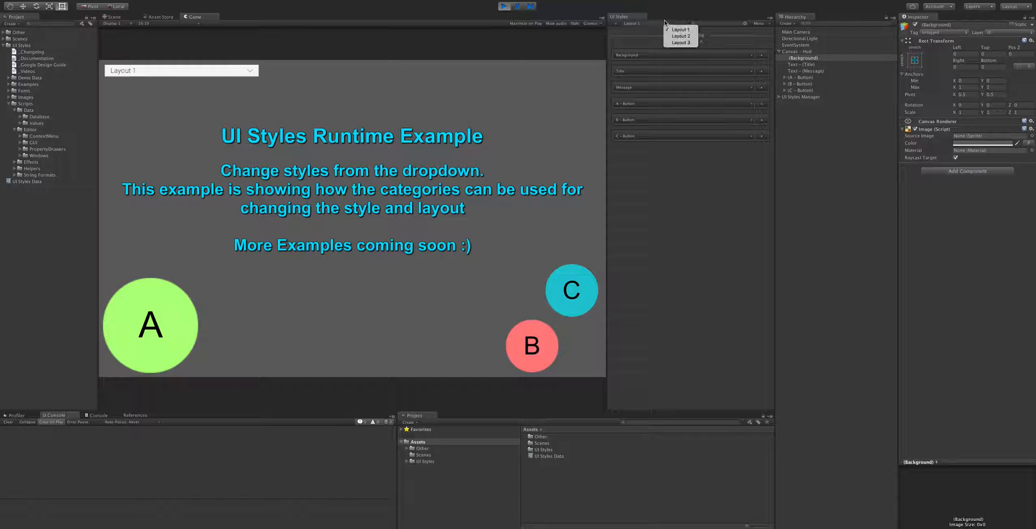
pyautogui.click(504, 6)
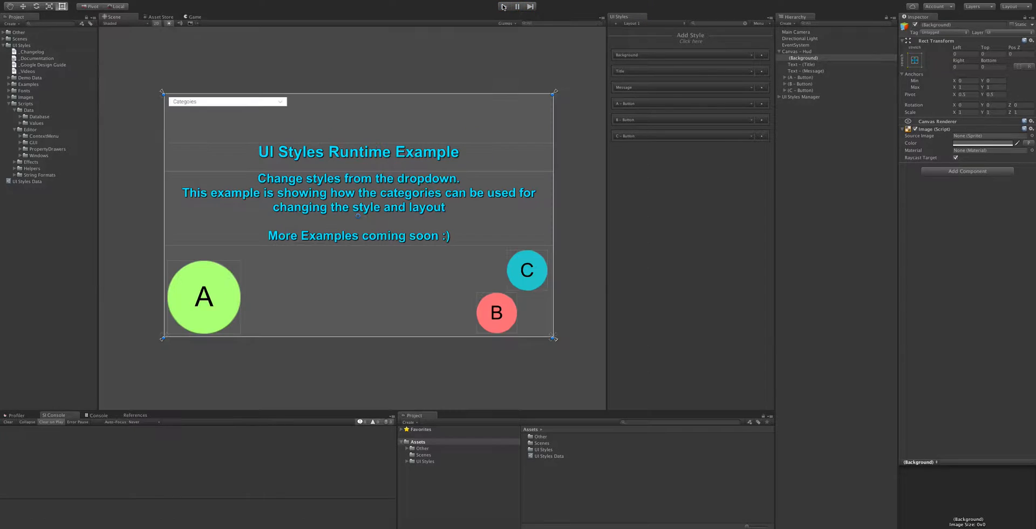
# Duplicate the Layout 1 category in the UI Styles window and delete the extra second copy
pyautogui.click(655, 25)
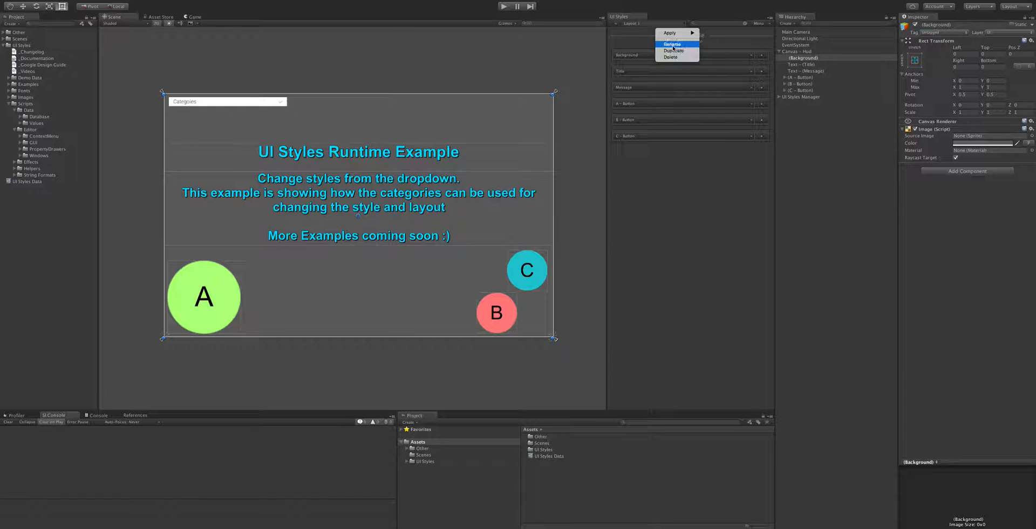
pyautogui.click(679, 51)
pyautogui.click(657, 24)
pyautogui.click(673, 39)
pyautogui.click(692, 25)
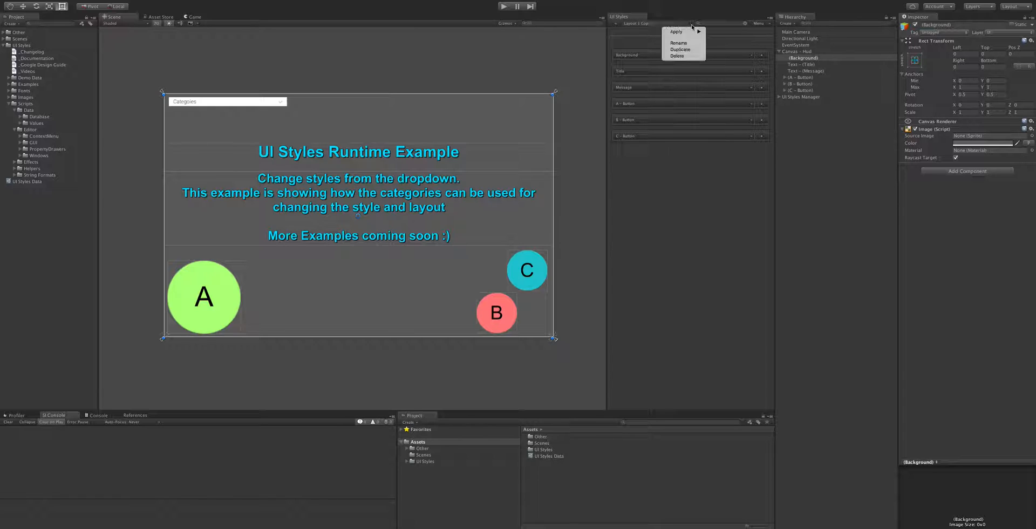
pyautogui.click(680, 49)
pyautogui.click(663, 24)
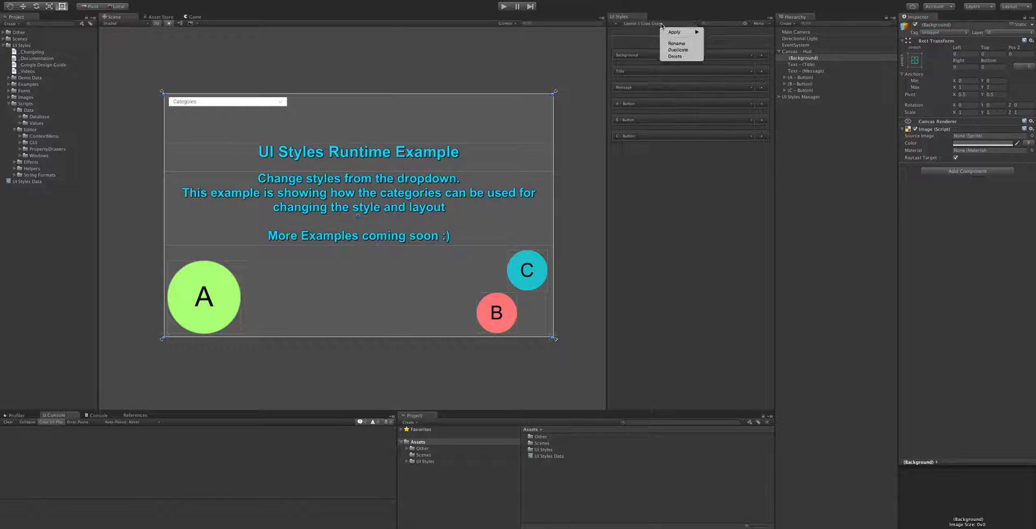
pyautogui.click(677, 56)
pyautogui.press('Return')
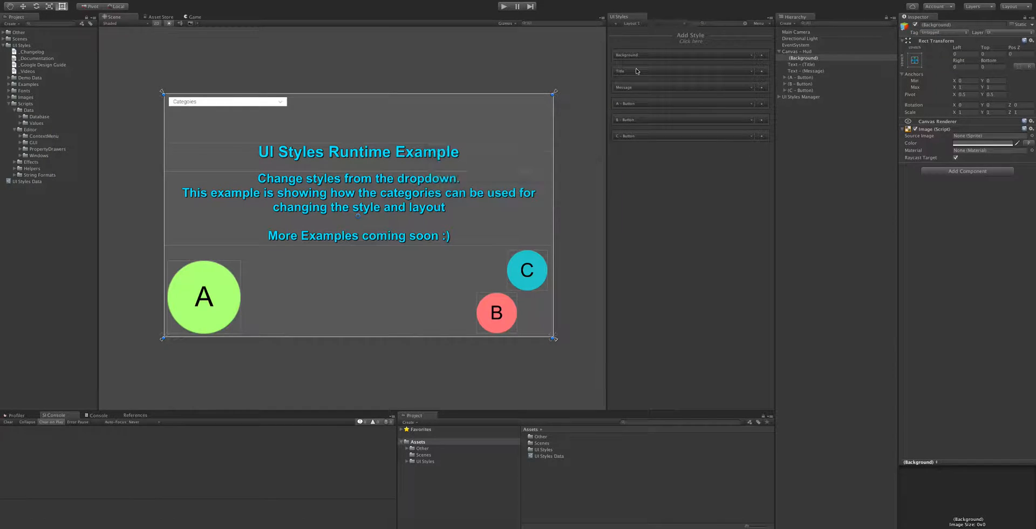
# Rename the Layout 1 copy category as Layout 4
pyautogui.click(646, 25)
pyautogui.click(667, 40)
pyautogui.click(650, 25)
pyautogui.click(666, 43)
pyautogui.write('Layout 4')
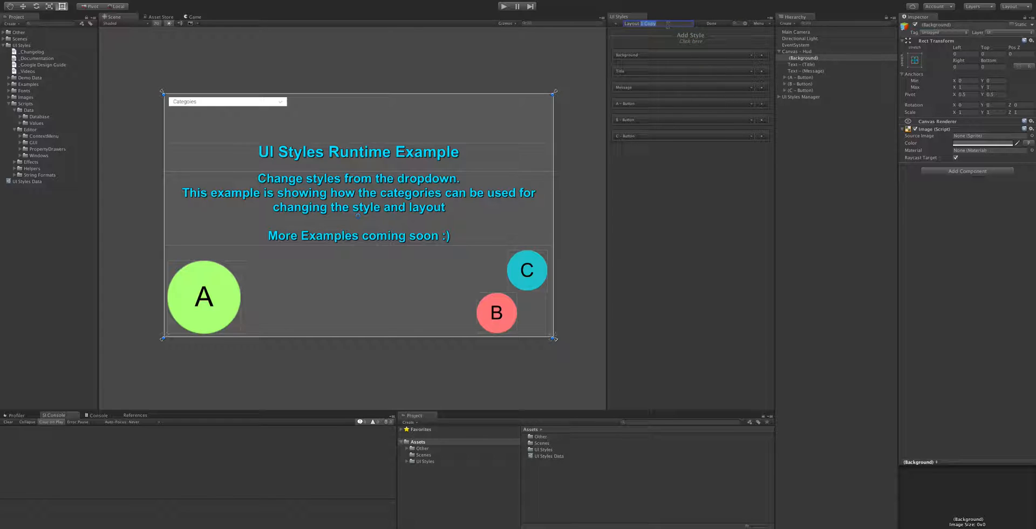
pyautogui.click(703, 25)
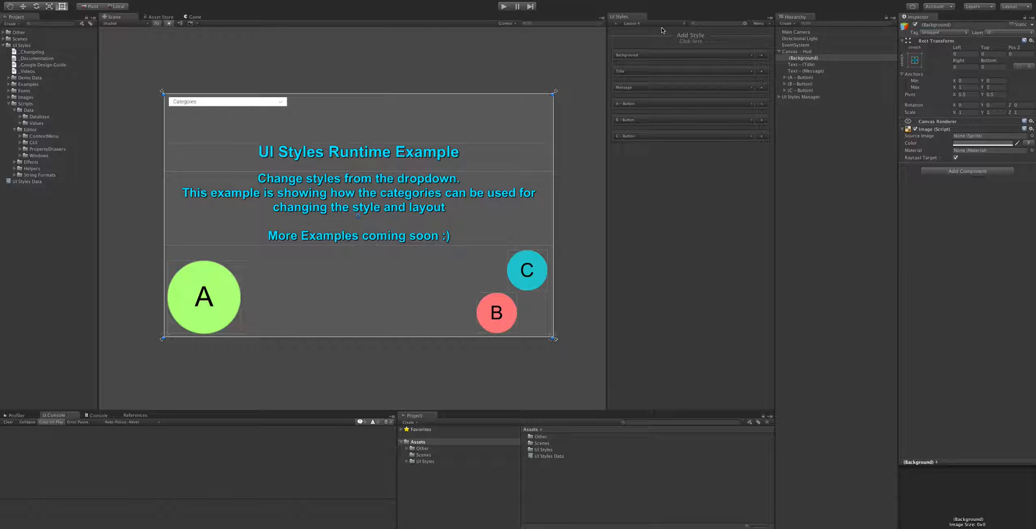
# Move the (A - Button) object to the upper-right corner of the canvas and anchor it to the top right
pyautogui.click(801, 77)
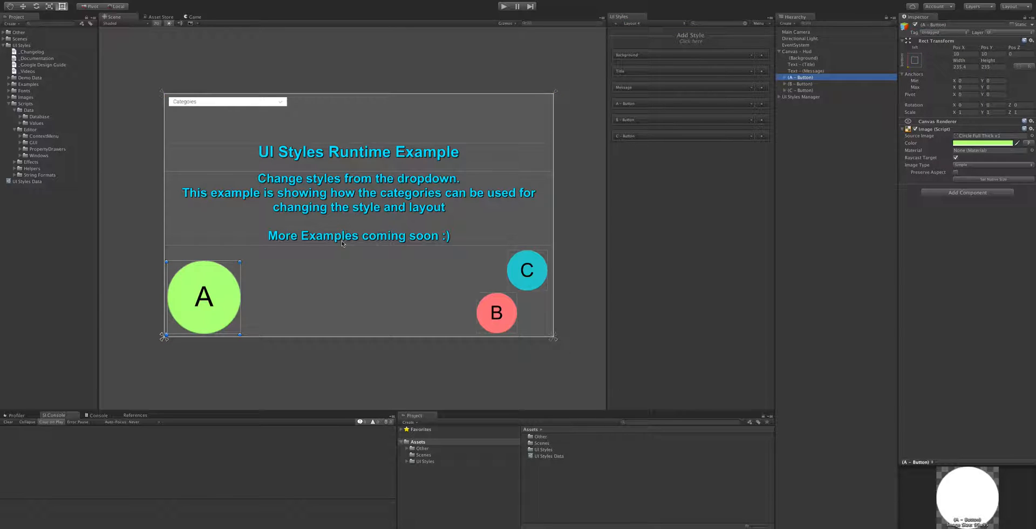
pyautogui.moveTo(224, 311); pyautogui.dragTo(532, 148)
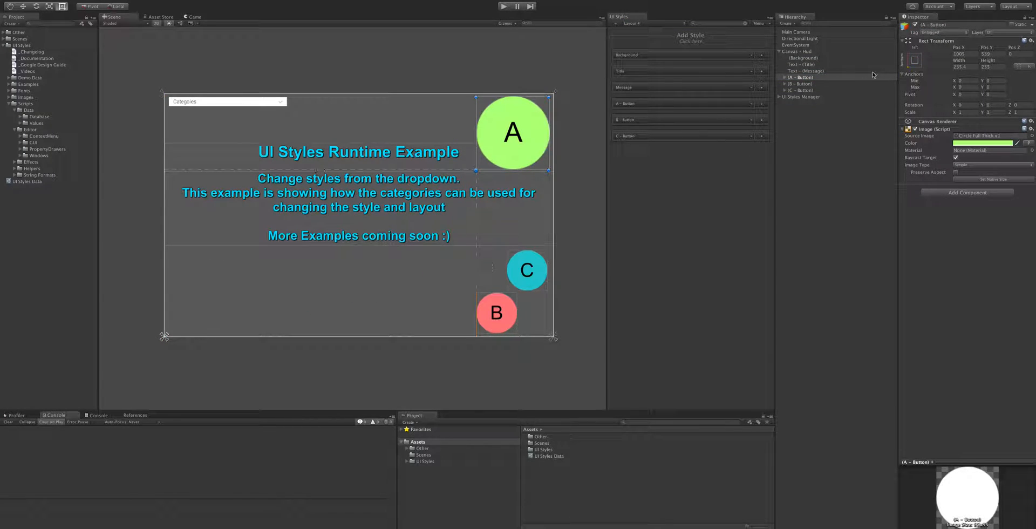
pyautogui.click(914, 61)
pyautogui.click(977, 123)
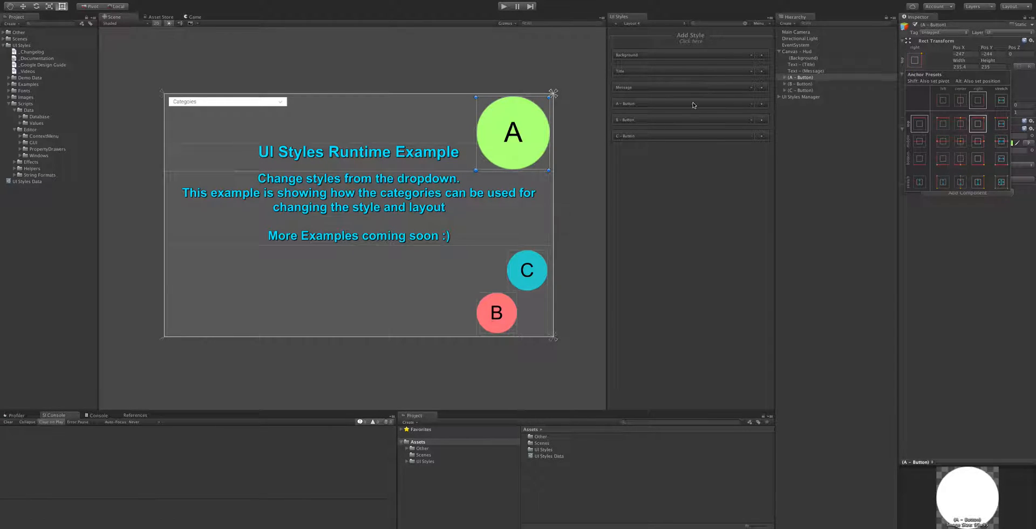
# Copy the button's Rect Transform values into the Image component of Layout 4's A - Button style
pyautogui.click(646, 104)
pyautogui.click(646, 104)
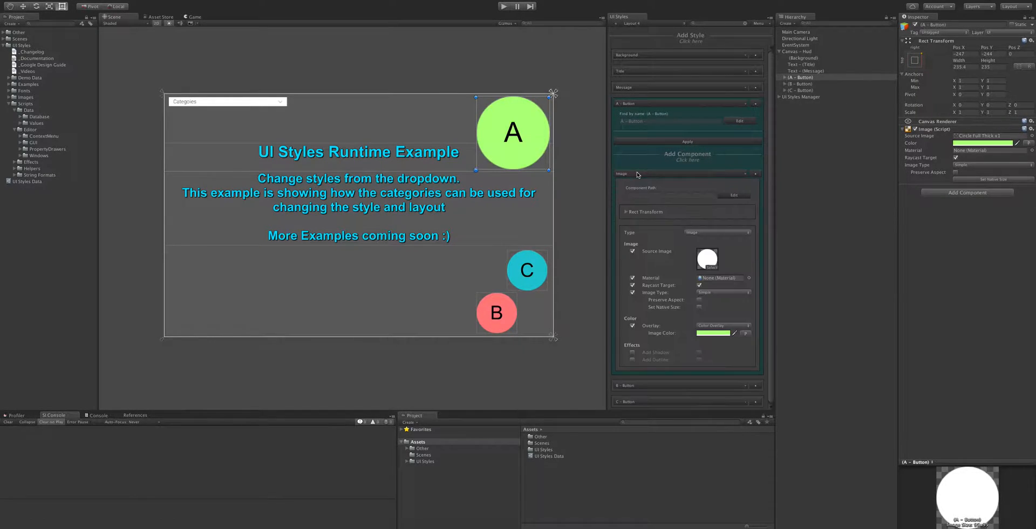
pyautogui.moveTo(961, 42); pyautogui.dragTo(664, 216)
pyautogui.click(657, 173)
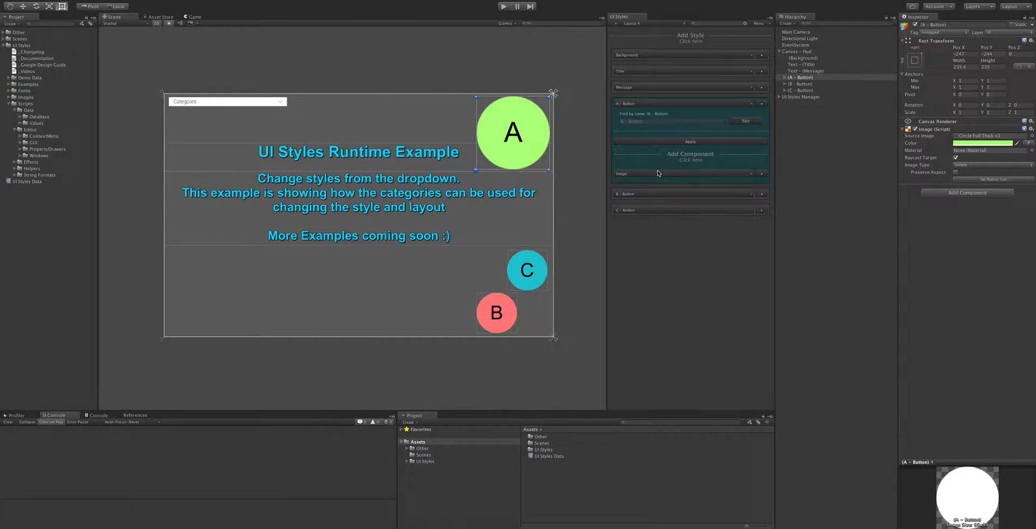
pyautogui.click(665, 102)
# Run the scene, switch the example to Layout 2 and on to Layout 4, and stop play mode
pyautogui.click(503, 6)
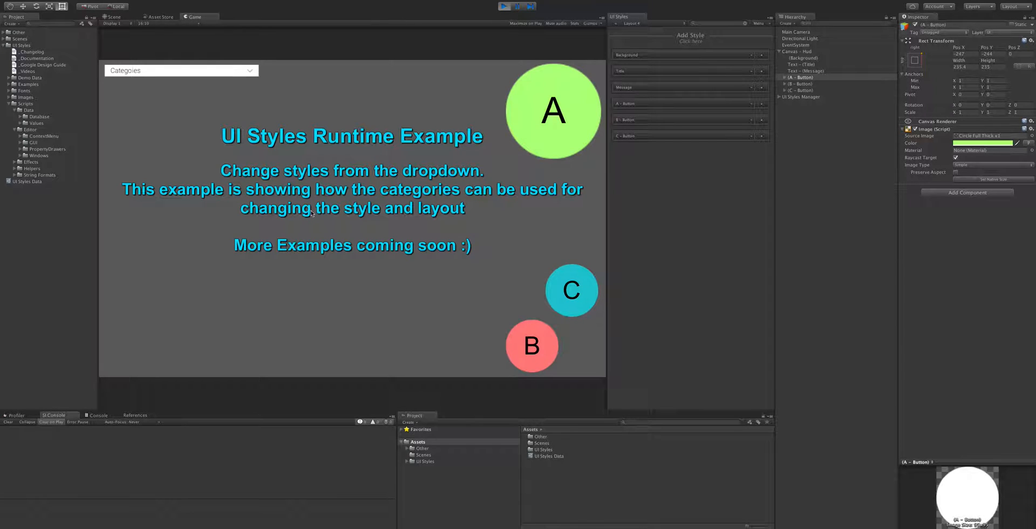
pyautogui.click(173, 70)
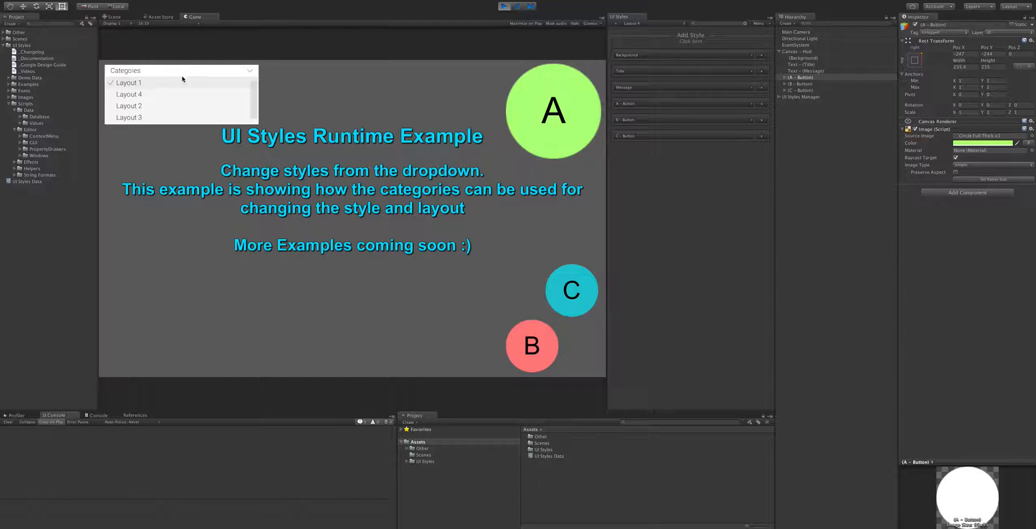
pyautogui.click(144, 106)
pyautogui.click(143, 72)
pyautogui.click(140, 94)
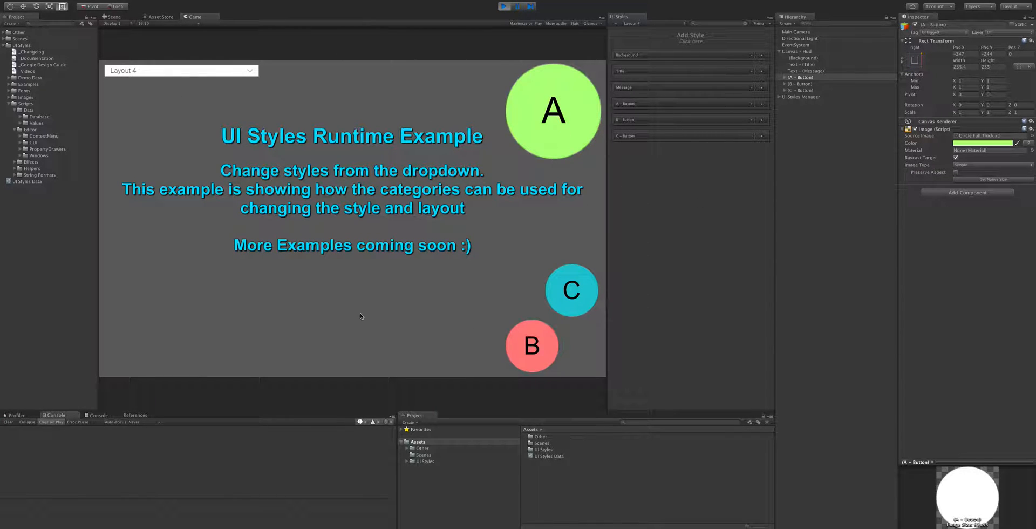
pyautogui.click(504, 6)
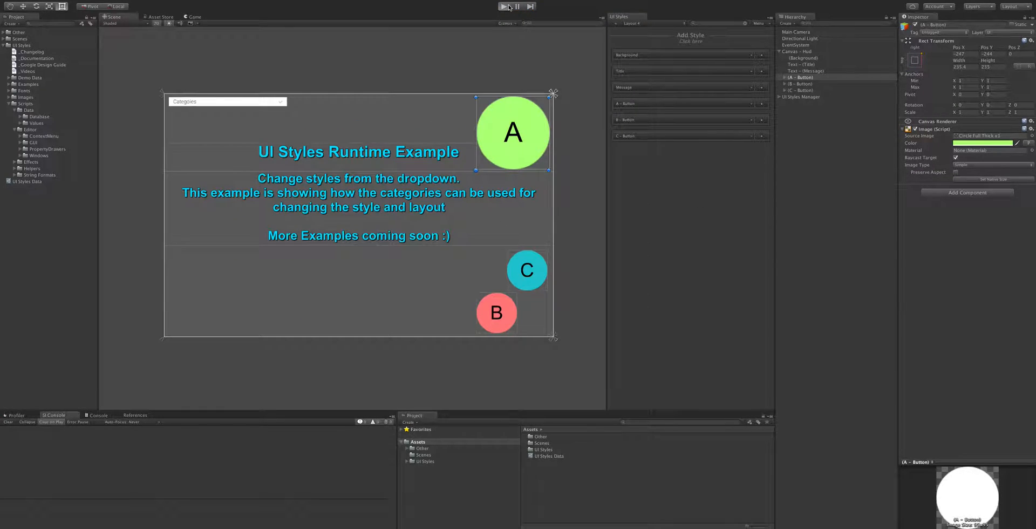
# Set the image color of Layout 4's A - Button style to light blue during play mode, and stop the scene
pyautogui.click(636, 105)
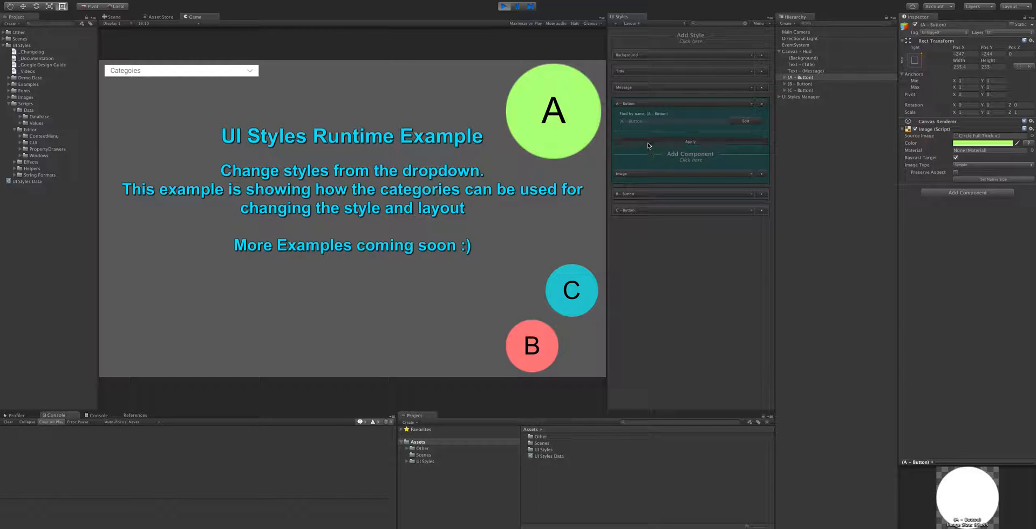
pyautogui.click(643, 173)
pyautogui.click(708, 333)
pyautogui.moveTo(513, 181); pyautogui.dragTo(491, 141)
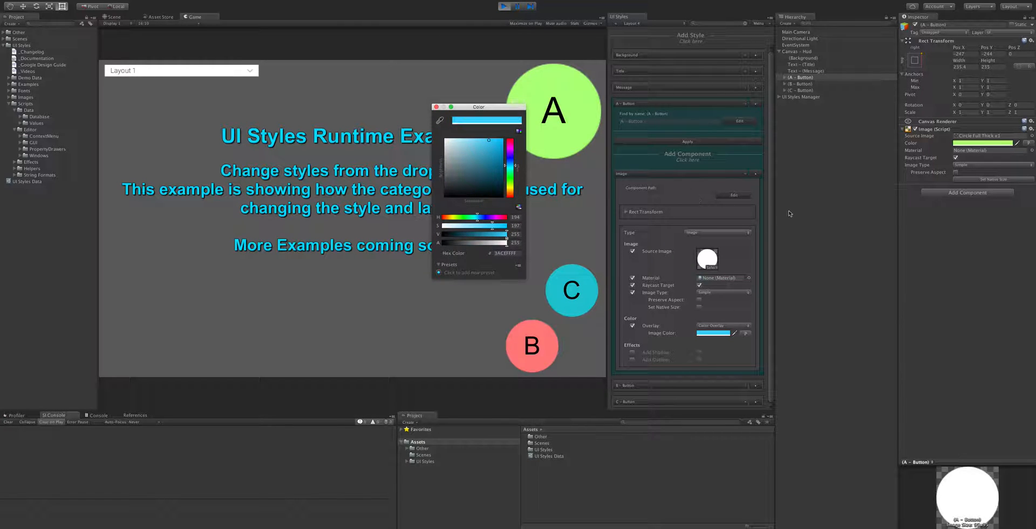
pyautogui.click(803, 213)
pyautogui.click(671, 173)
pyautogui.click(645, 102)
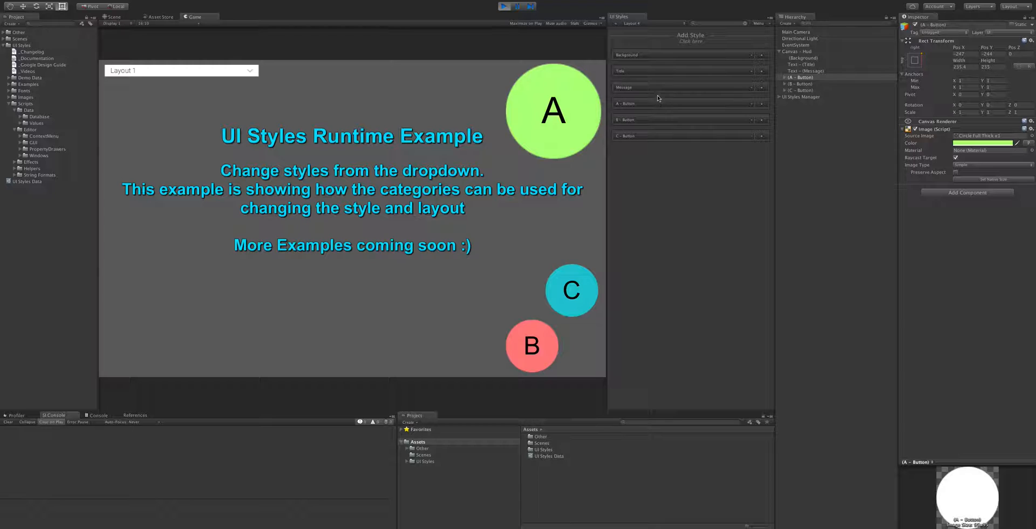
pyautogui.click(504, 7)
# Review the A - Button style's Image settings, and run the scene to switch between Layout 2 and Layout 4 before stopping it
pyautogui.click(640, 103)
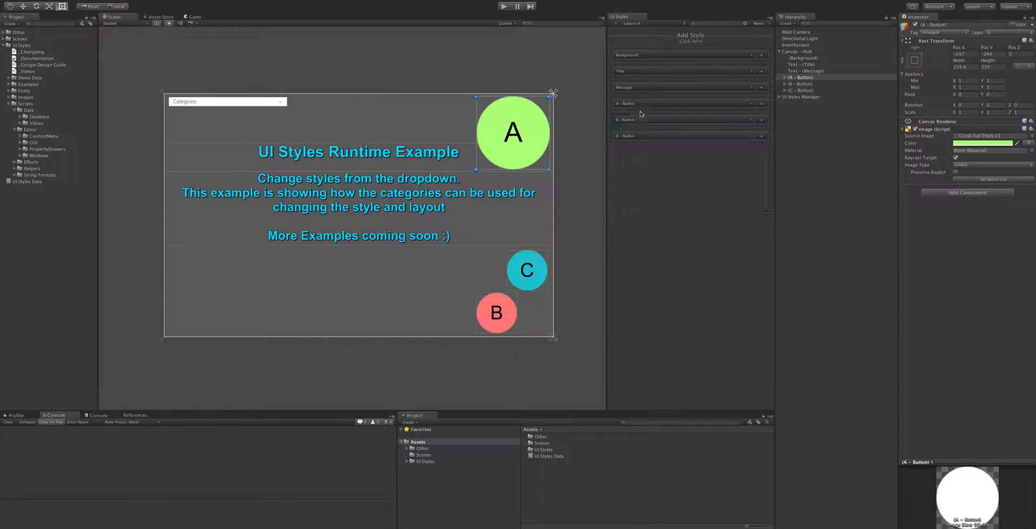
pyautogui.click(649, 174)
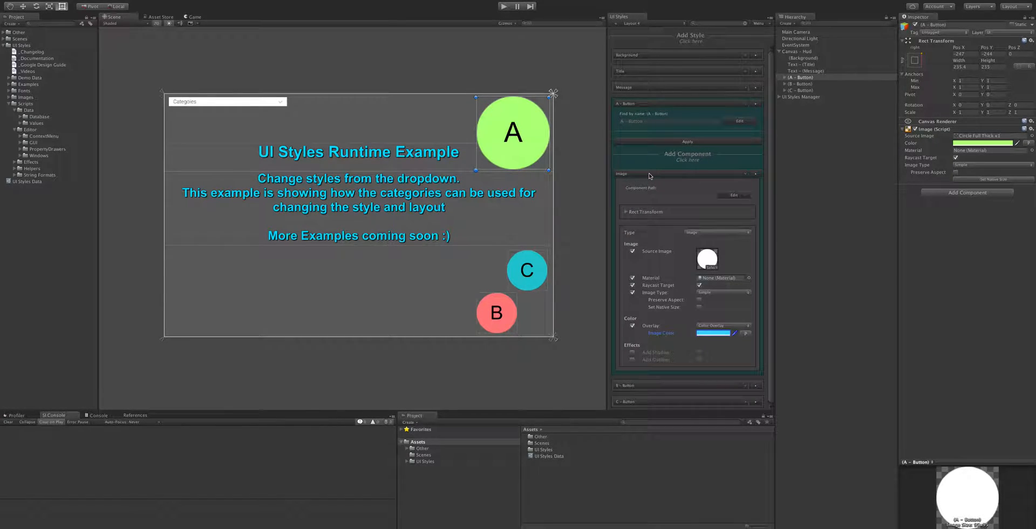
pyautogui.click(650, 174)
pyautogui.click(505, 7)
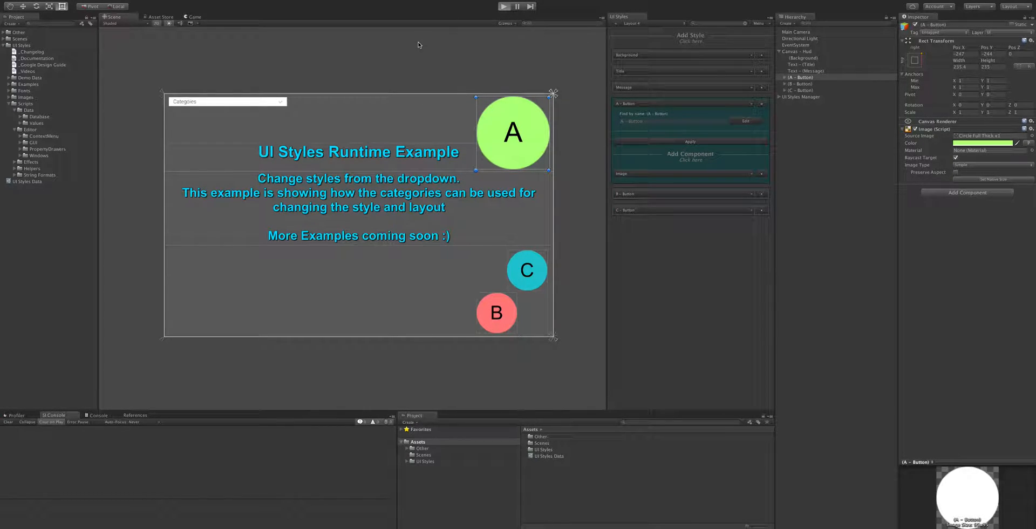
pyautogui.click(167, 75)
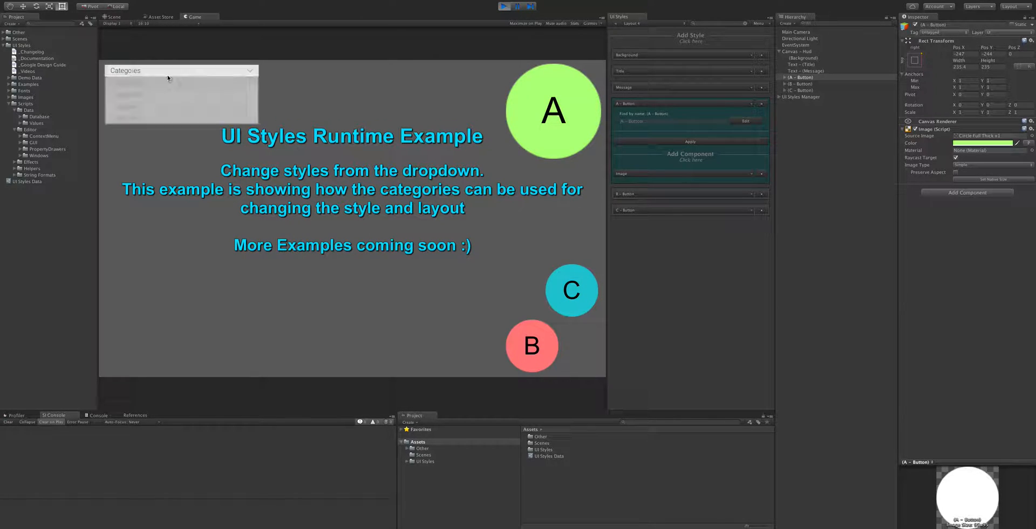
pyautogui.click(155, 108)
pyautogui.click(150, 76)
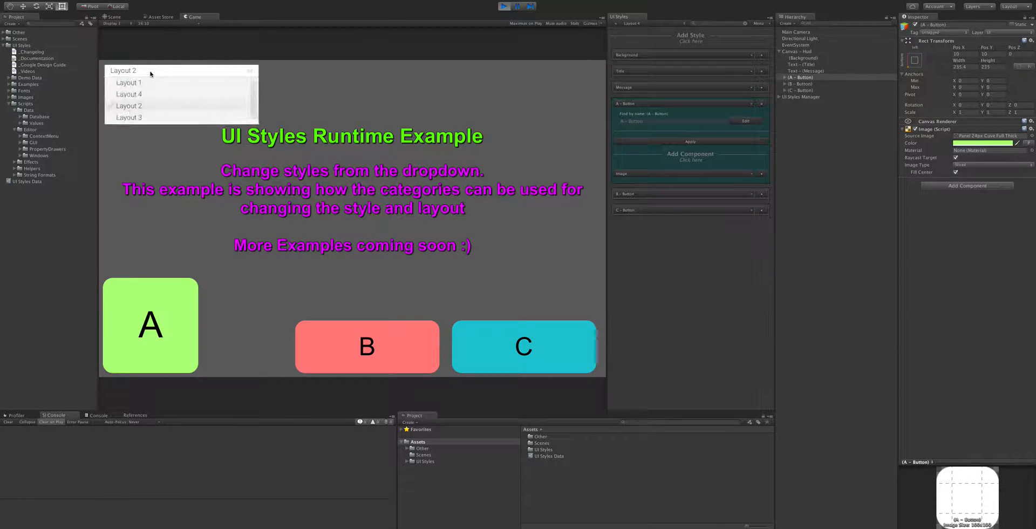
pyautogui.click(149, 118)
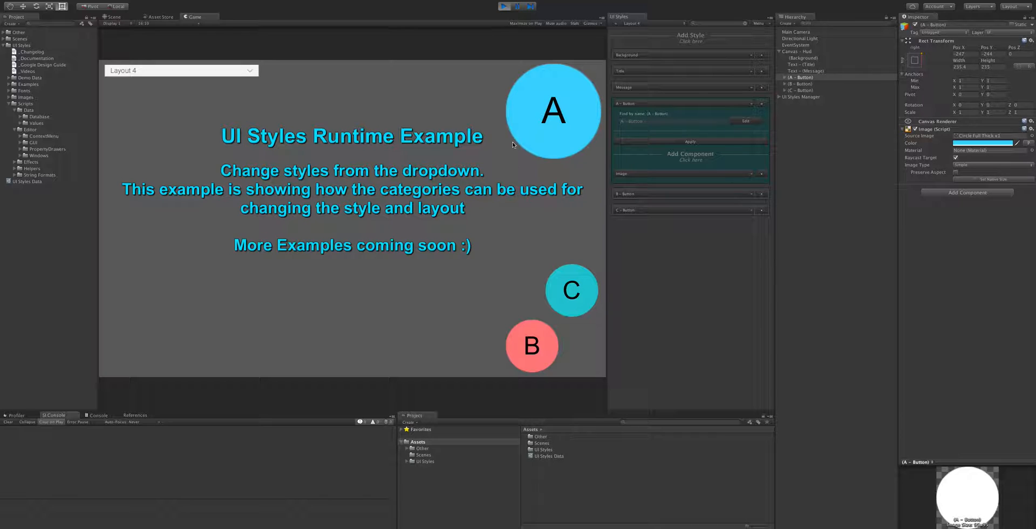
pyautogui.click(504, 6)
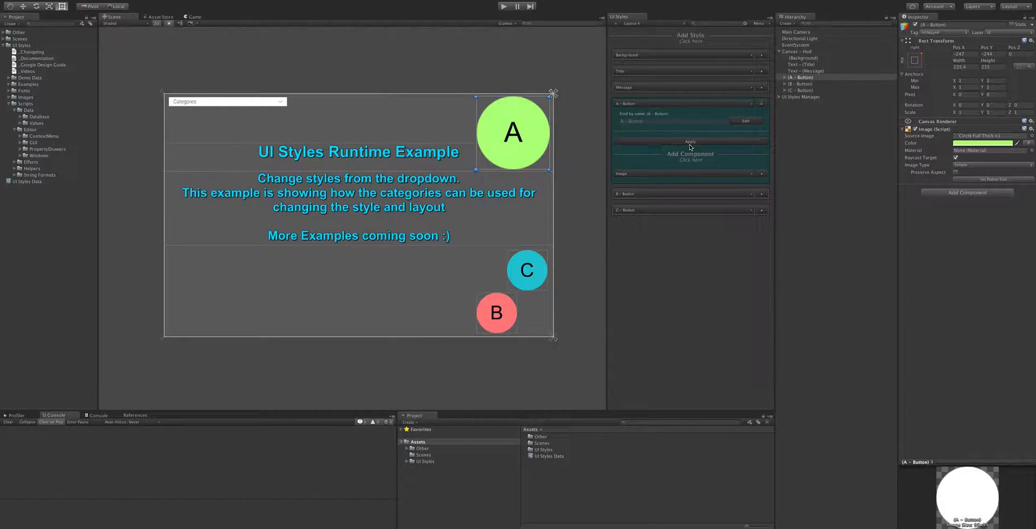
# Set the image color of the (A - Button) object in the scene to light red
pyautogui.click(990, 143)
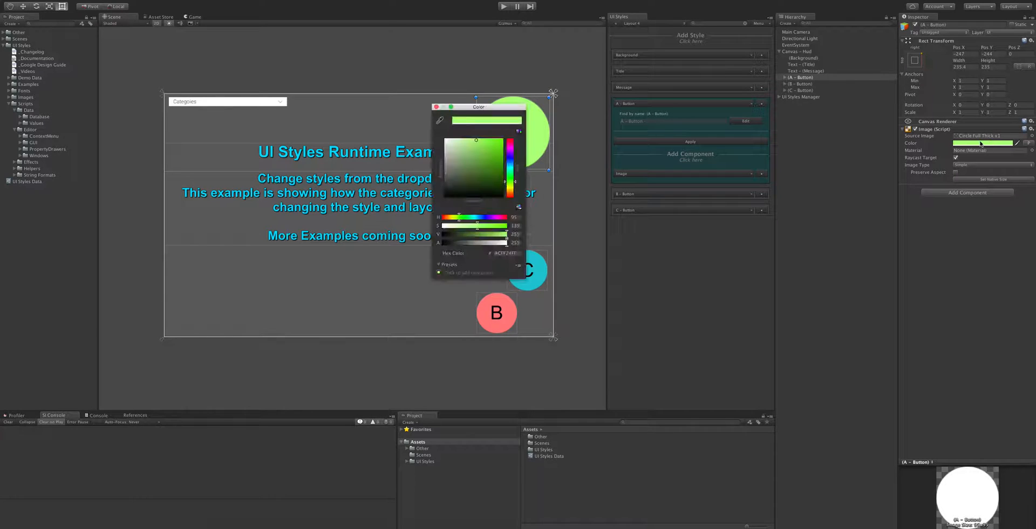
pyautogui.moveTo(513, 168); pyautogui.dragTo(512, 139)
pyautogui.click(740, 128)
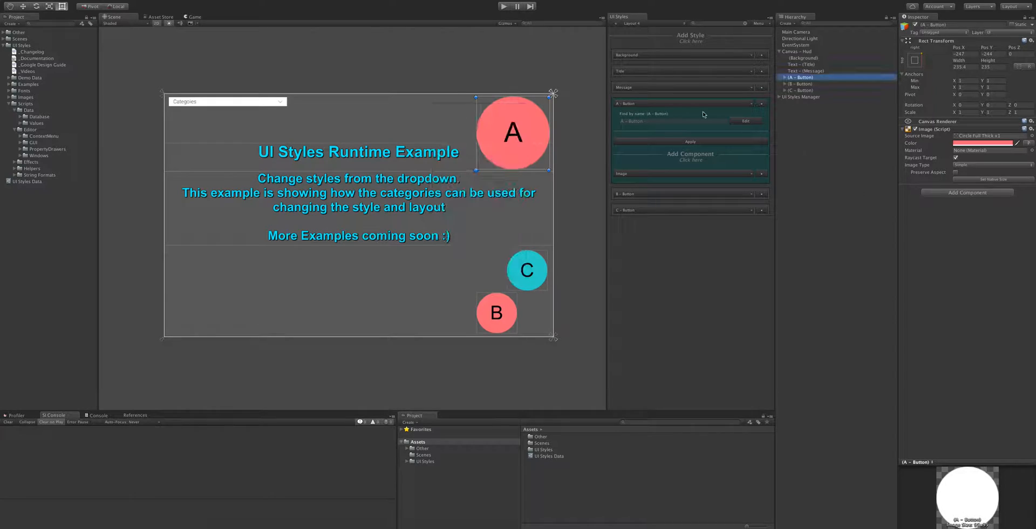
# Copy the button's Image component values into Layout 4's A - Button style and check the style's Rect Transform values
pyautogui.click(638, 173)
pyautogui.moveTo(937, 130); pyautogui.dragTo(704, 319)
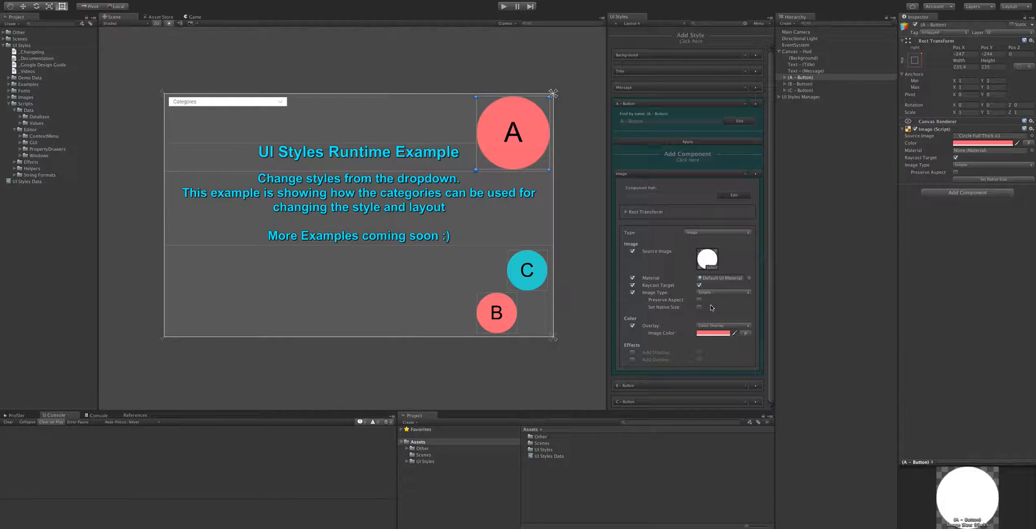
pyautogui.click(675, 212)
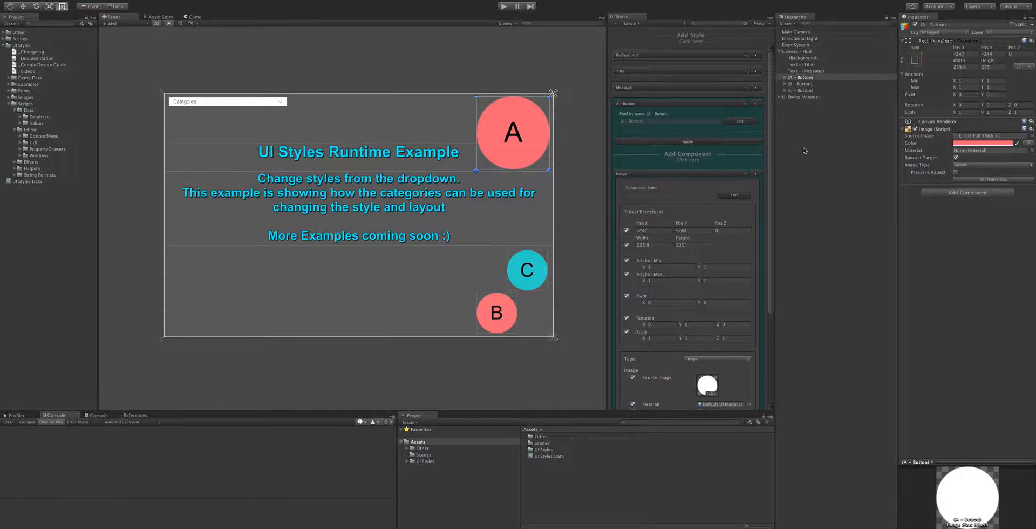
pyautogui.click(644, 174)
pyautogui.click(642, 103)
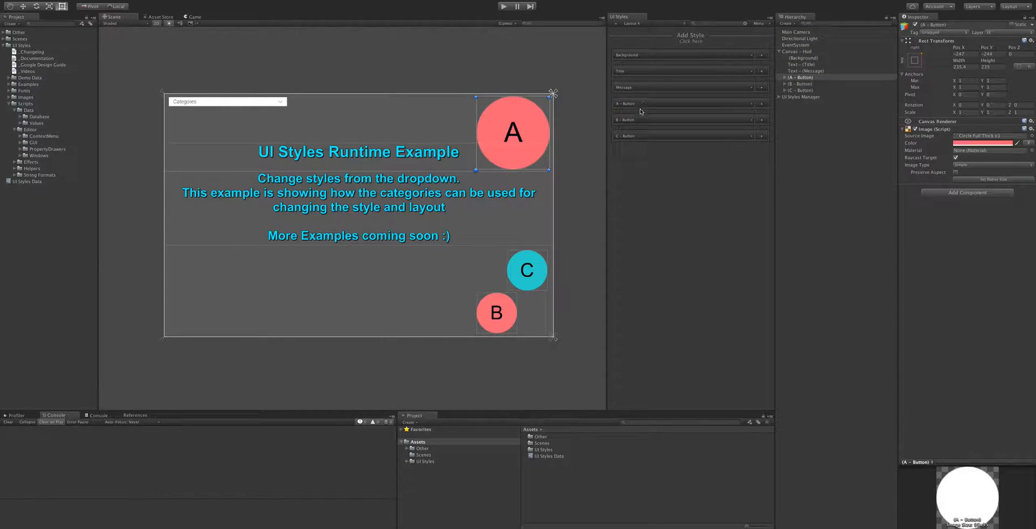
# Add an Input Field to the canvas and place it enlarged below the message text, beside the B button
pyautogui.click(789, 23)
pyautogui.moveTo(799, 72)
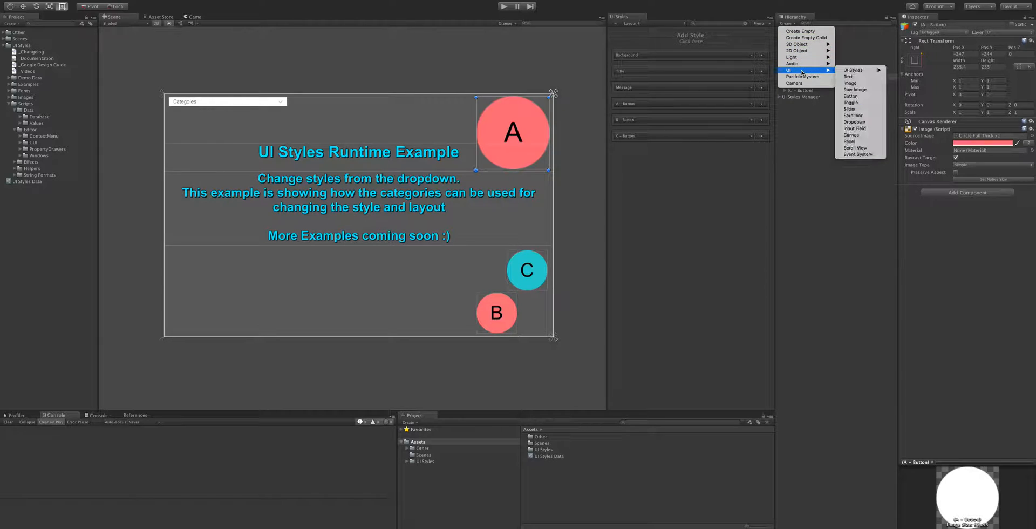
pyautogui.click(872, 129)
pyautogui.moveTo(376, 224); pyautogui.dragTo(334, 291)
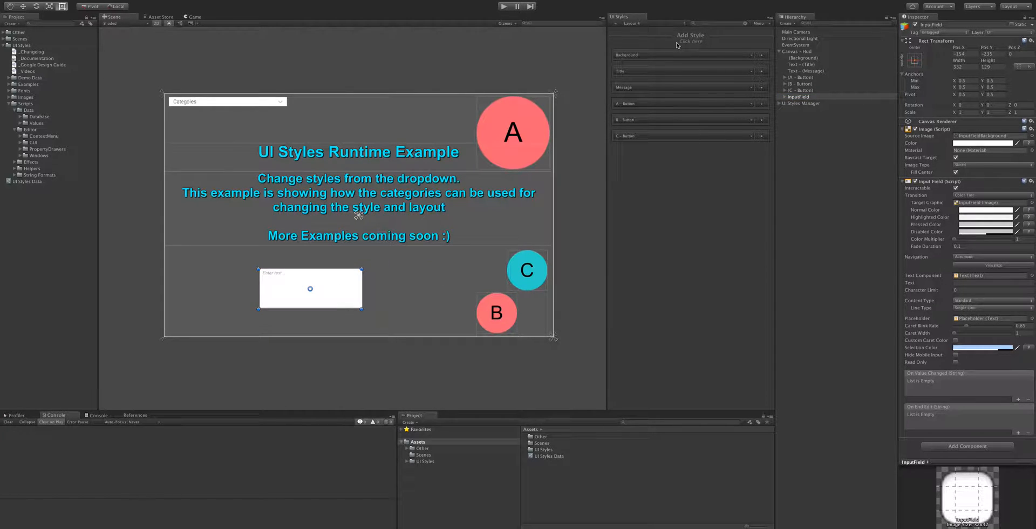
# Load the UI Styles Data file in the UI Styles window and delete that data file from the Assets folder
pyautogui.click(771, 22)
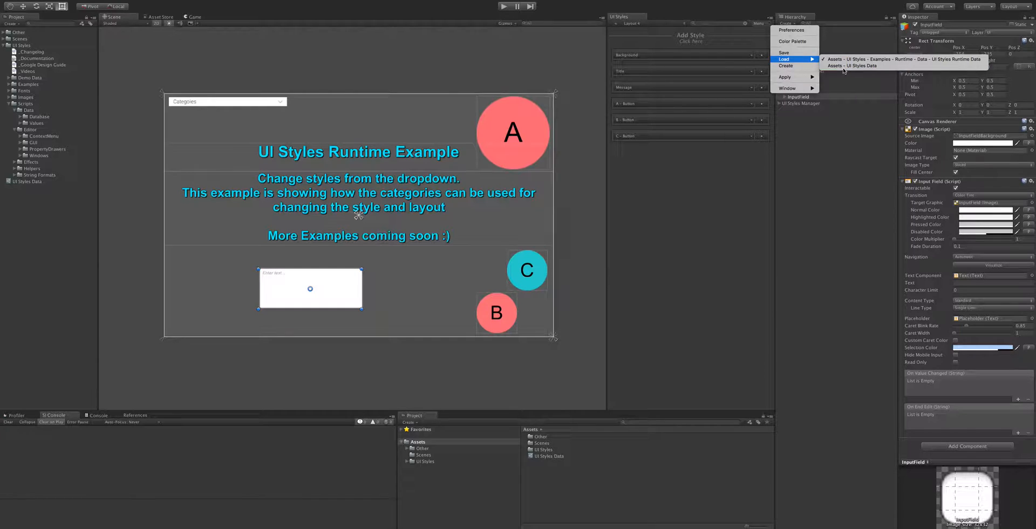
pyautogui.click(844, 66)
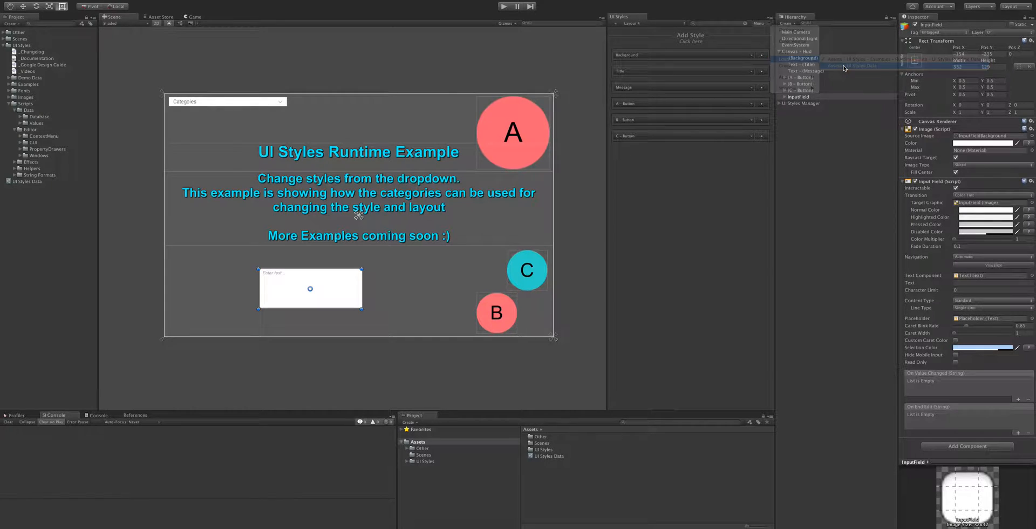
pyautogui.click(567, 457)
pyautogui.hotkey('shift', 'Delete')
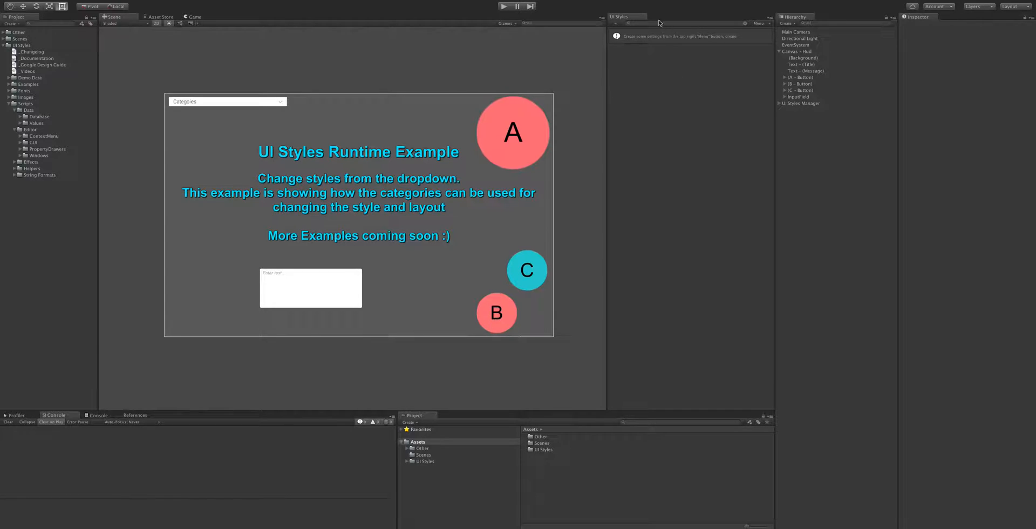
# Create a UI Styles Data file in the Assets folder and select it in the project
pyautogui.click(768, 22)
pyautogui.moveTo(788, 52)
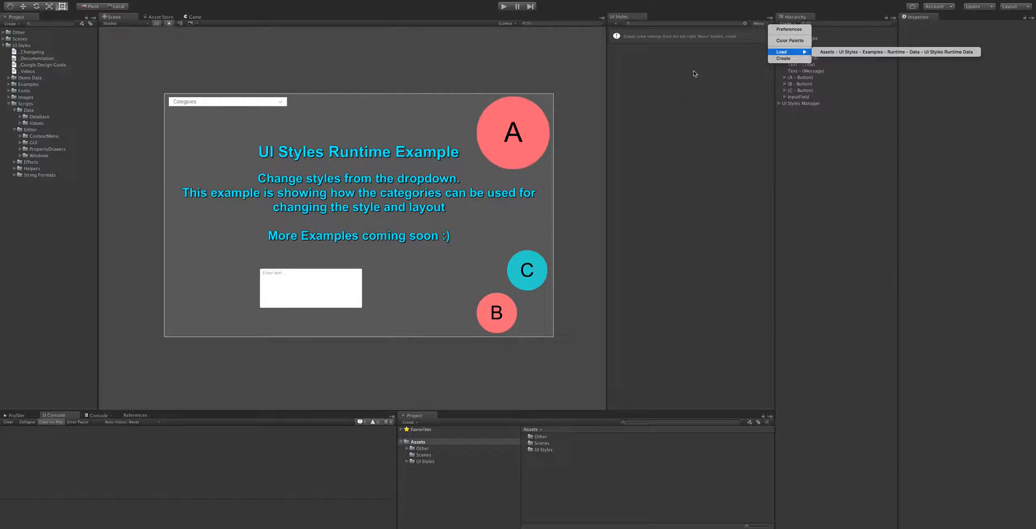
pyautogui.click(794, 61)
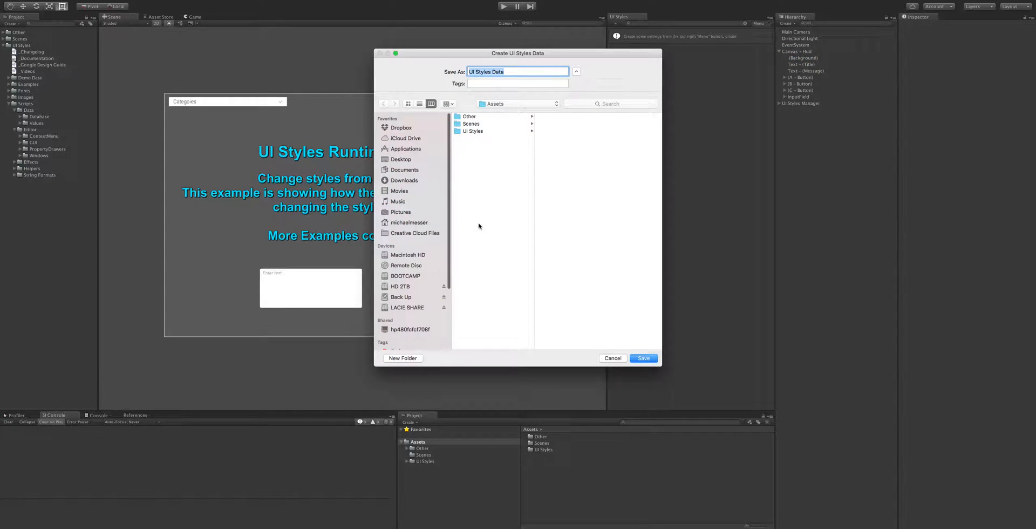
pyautogui.click(644, 359)
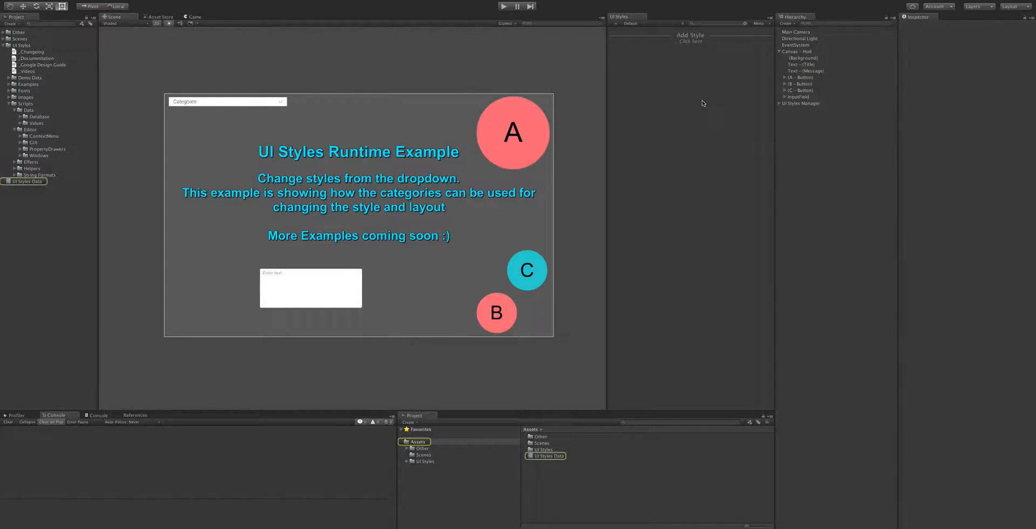
pyautogui.click(542, 456)
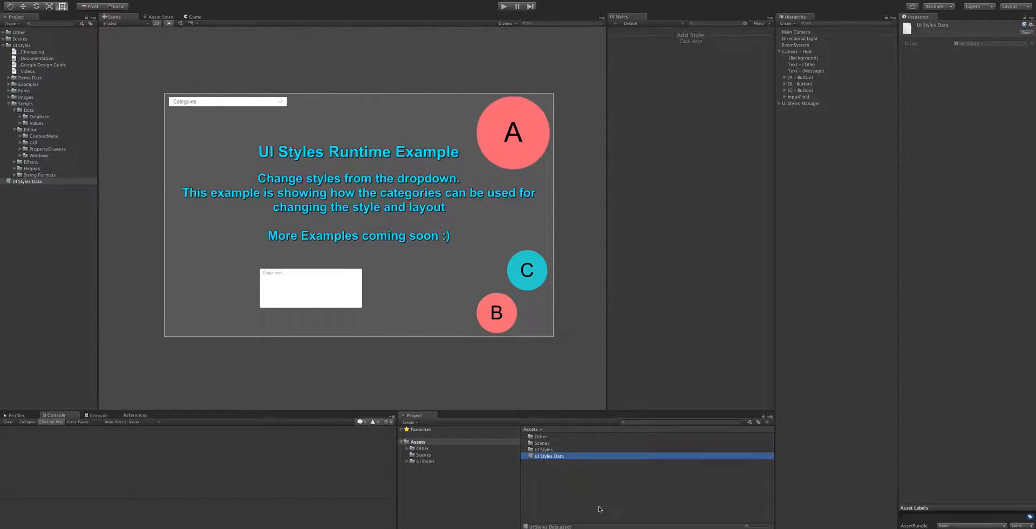
# Bring up the Color Palette window and look through its Google Colors palettes
pyautogui.click(216, 0)
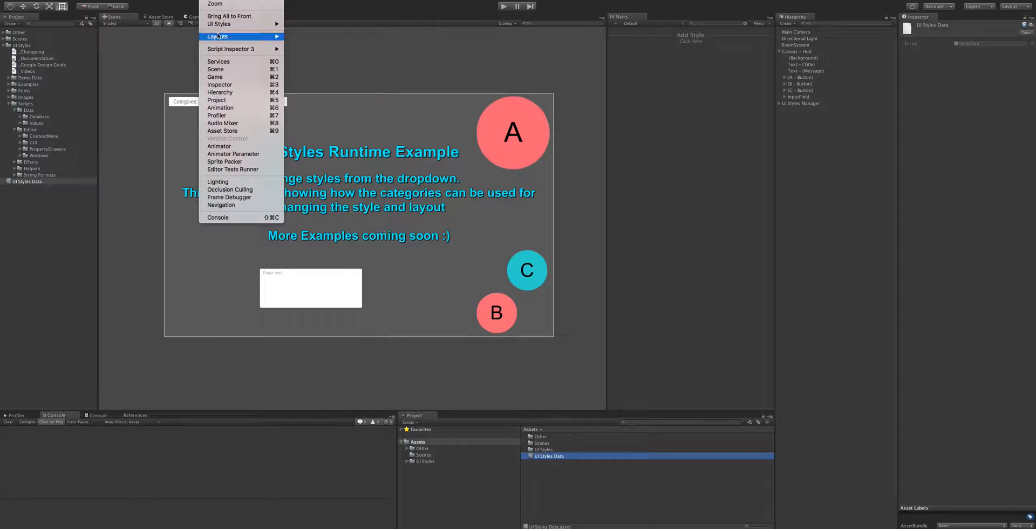
pyautogui.moveTo(248, 24)
pyautogui.click(297, 32)
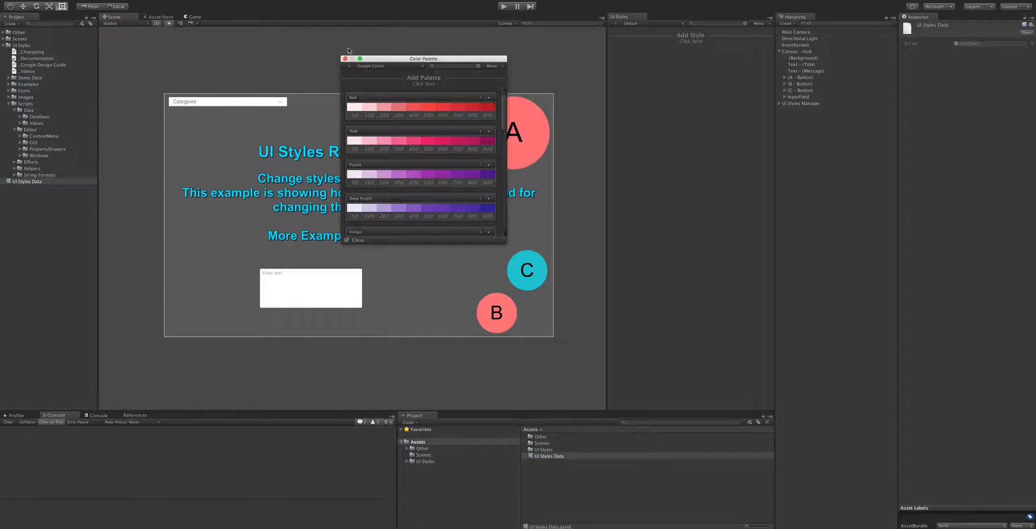
pyautogui.moveTo(392, 57); pyautogui.dragTo(351, 54)
pyautogui.scroll(-10, 416, 164)
pyautogui.scroll(10, 400, 155)
# Examine the Color Palette window's load options and compare its category list with the UI Styles one
pyautogui.click(448, 59)
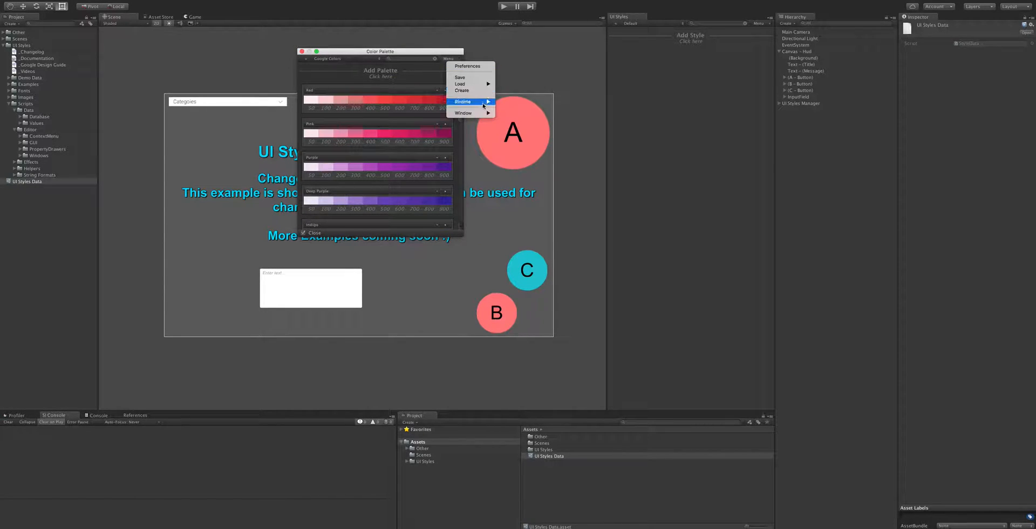
pyautogui.moveTo(479, 85)
pyautogui.click(336, 72)
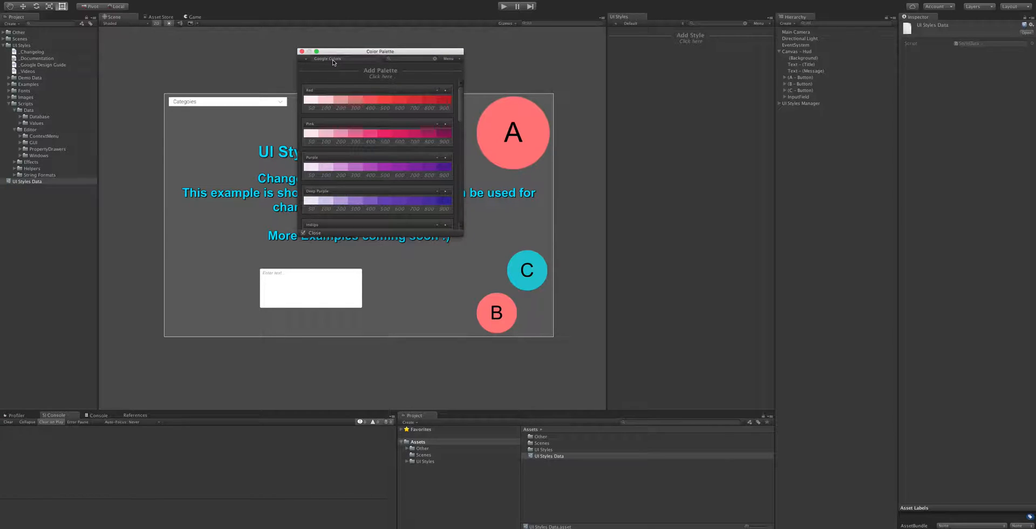
pyautogui.click(653, 24)
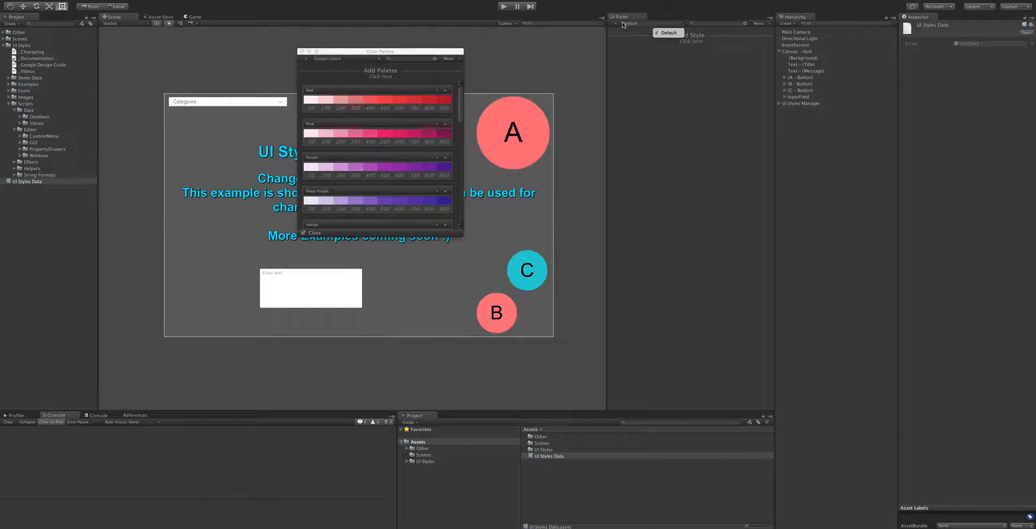
pyautogui.click(338, 68)
pyautogui.click(326, 59)
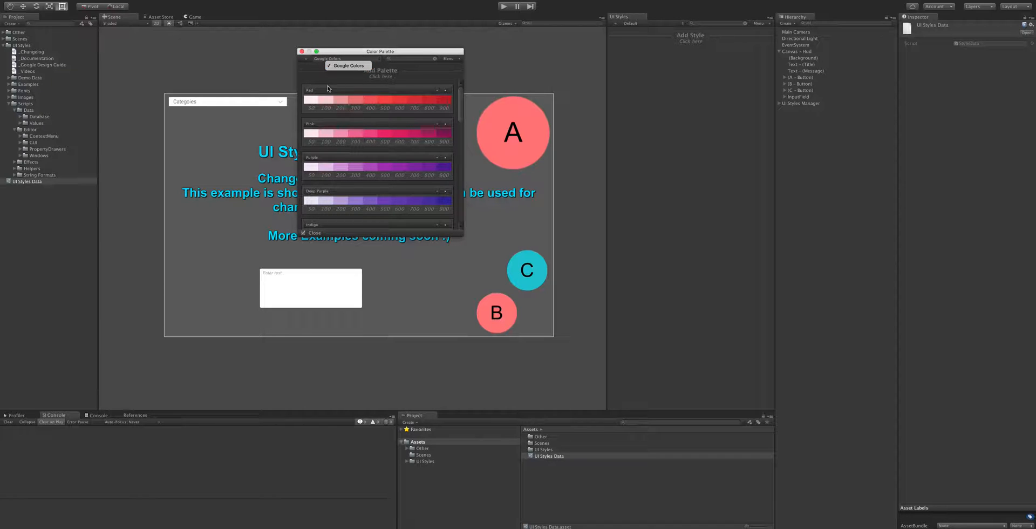
# Add a category called New Category to the Color Palette and create a palette with two colors in it
pyautogui.click(306, 61)
pyautogui.click(306, 61)
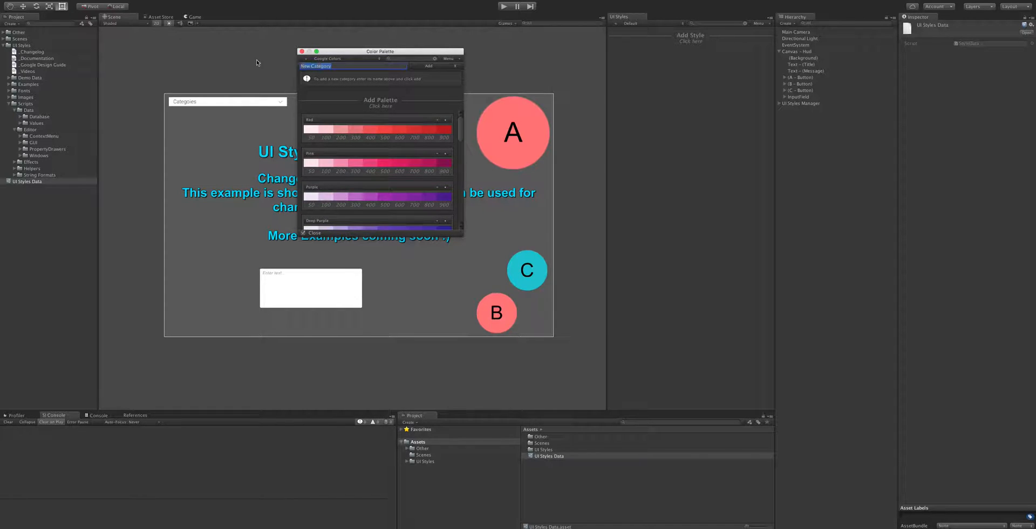
pyautogui.click(429, 66)
pyautogui.click(389, 83)
pyautogui.click(392, 95)
pyautogui.click(405, 133)
# Set the new palette's second color to red FF3535FF and its first color to green 87FF00FF
pyautogui.click(415, 129)
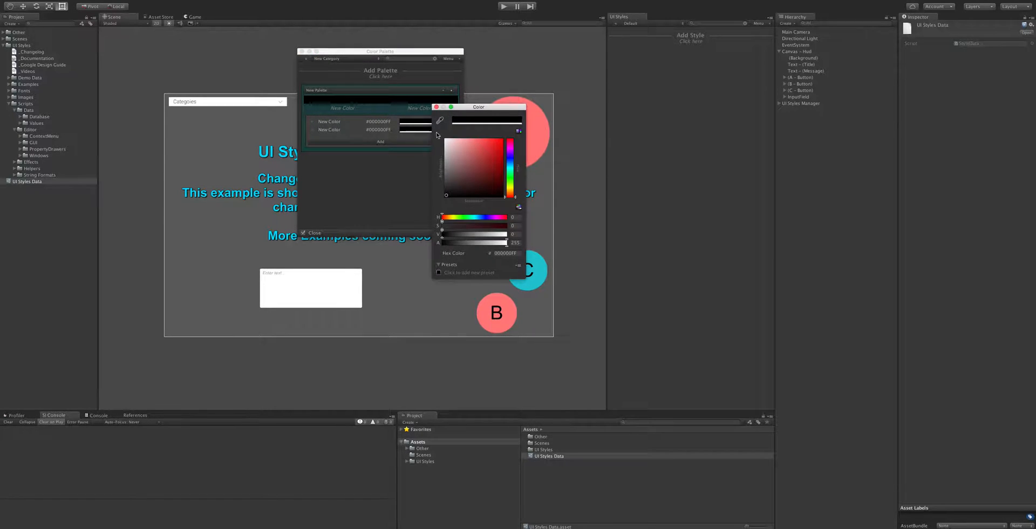
pyautogui.click(402, 124)
pyautogui.moveTo(510, 164); pyautogui.dragTo(510, 183)
pyautogui.moveTo(478, 155); pyautogui.dragTo(503, 138)
pyautogui.click(383, 160)
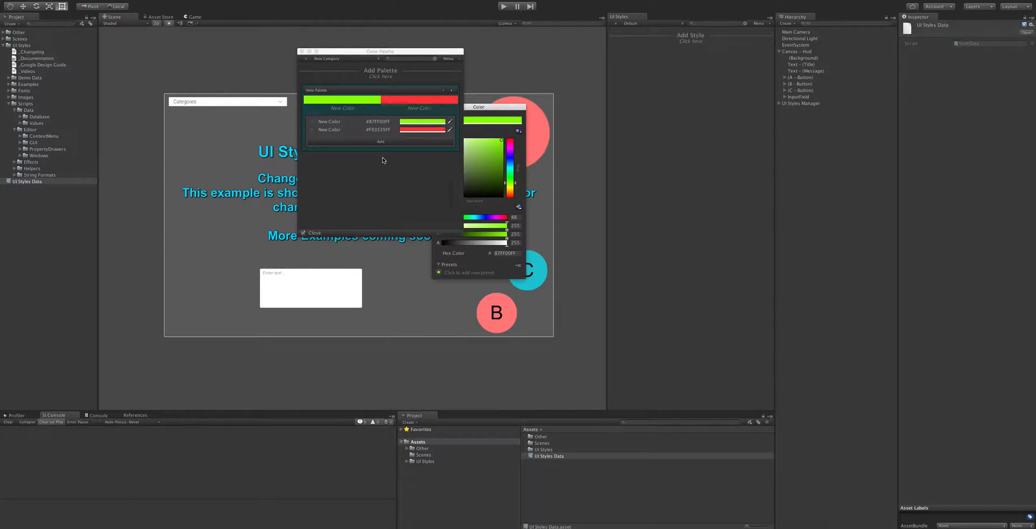
# Move the green color after the red one in the new palette, collapse the palette and restore the green-first order
pyautogui.rightClick(331, 122)
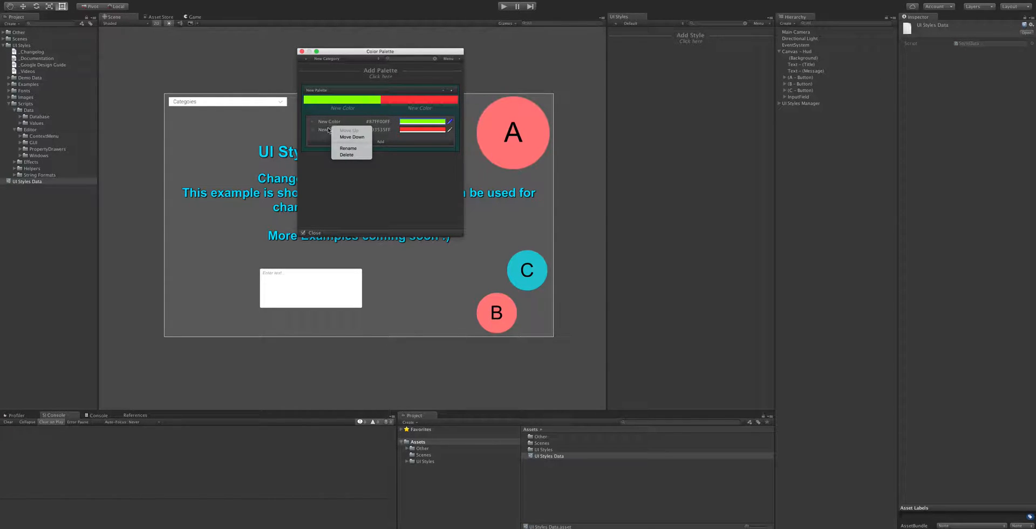
pyautogui.click(351, 136)
pyautogui.rightClick(336, 131)
pyautogui.click(358, 185)
pyautogui.click(338, 90)
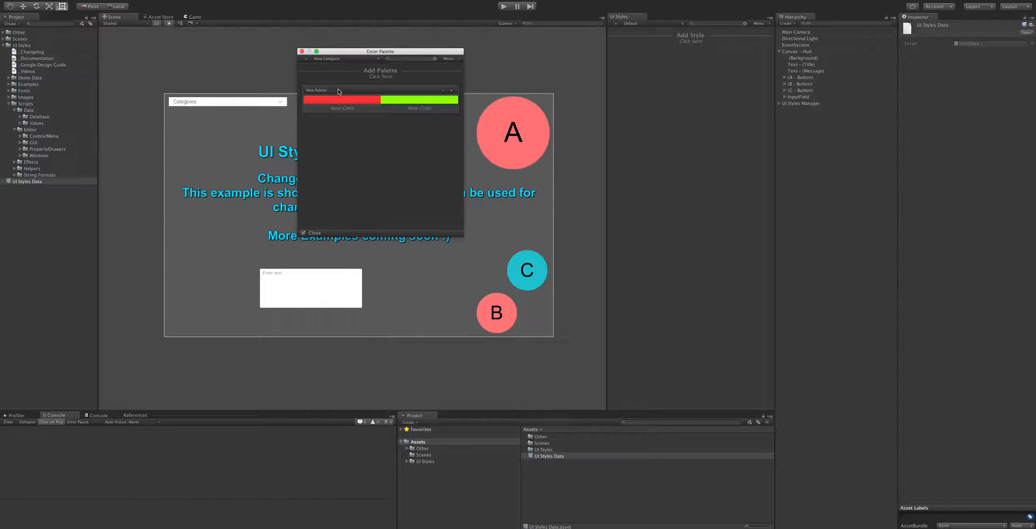
pyautogui.rightClick(411, 102)
pyautogui.click(437, 106)
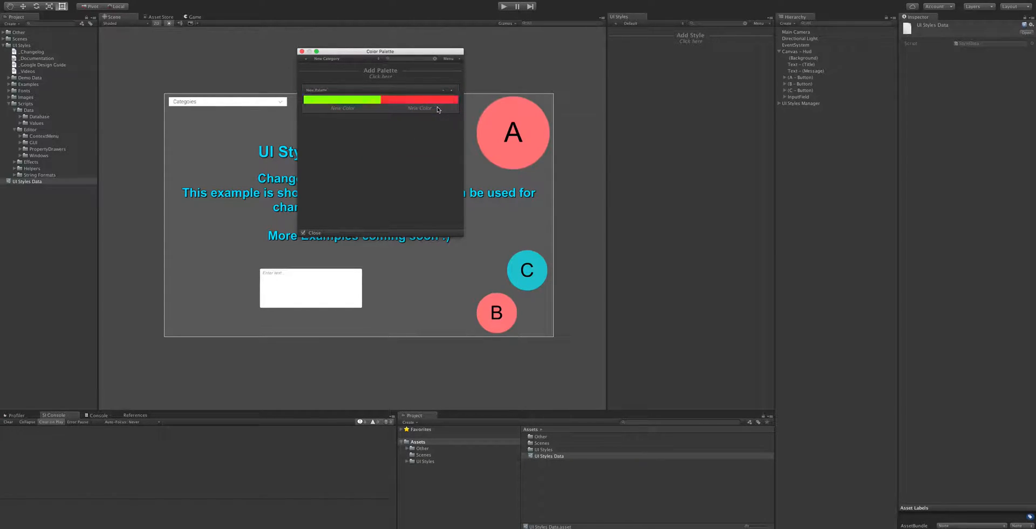
# Delete the red color from the new palette
pyautogui.rightClick(398, 103)
pyautogui.click(426, 128)
pyautogui.rightClick(371, 101)
pyautogui.click(353, 113)
# Delete the New Category from the Color Palette and close the palette window
pyautogui.rightClick(333, 59)
pyautogui.click(354, 75)
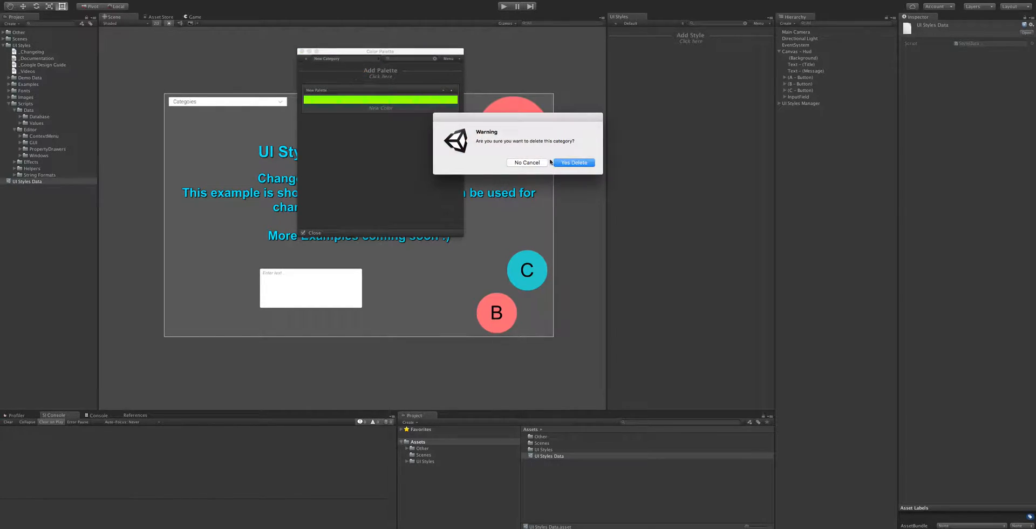
pyautogui.click(561, 162)
pyautogui.scroll(-15, 341, 147)
pyautogui.scroll(10, 342, 146)
pyautogui.scroll(5, 341, 147)
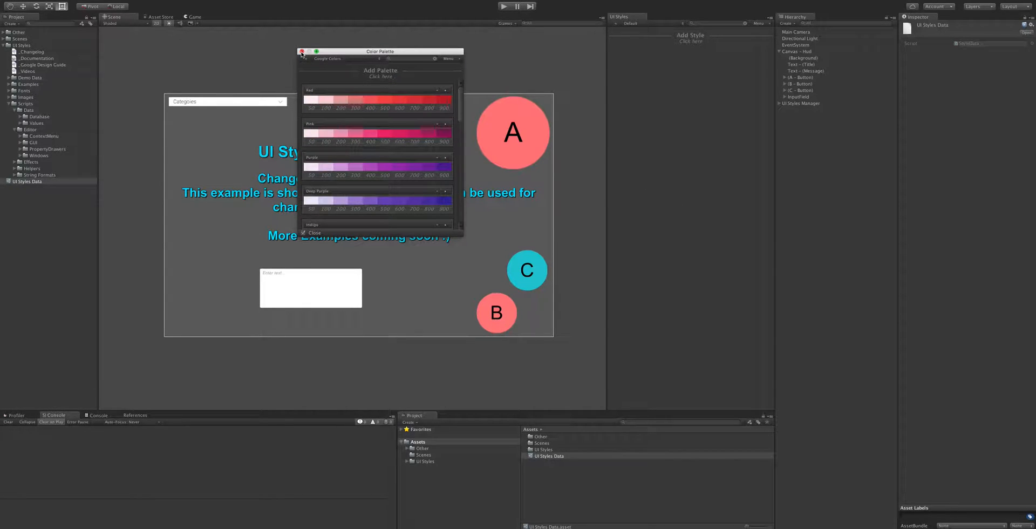
pyautogui.click(302, 52)
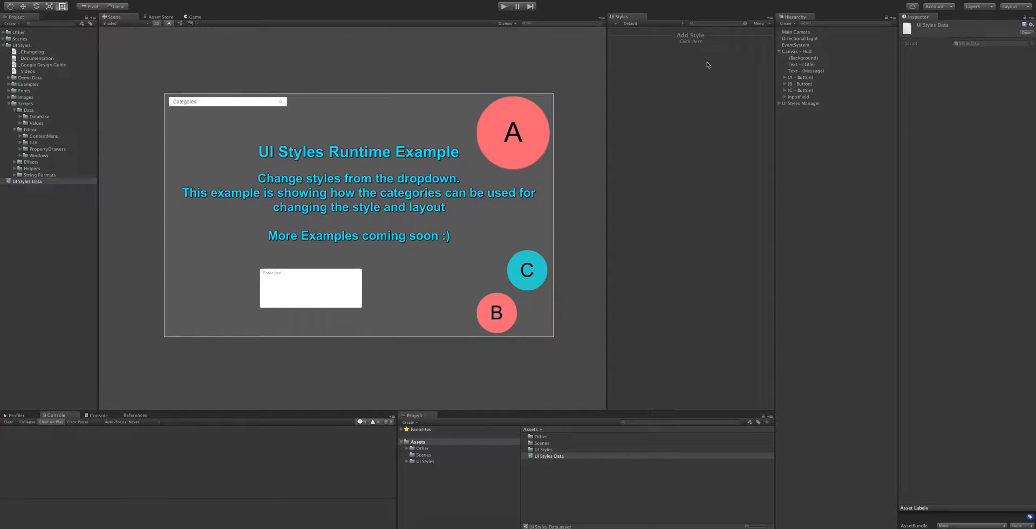
# Set the image color of the UI Styles - Background object to Red 500 from the Google Colors palette
pyautogui.click(338, 303)
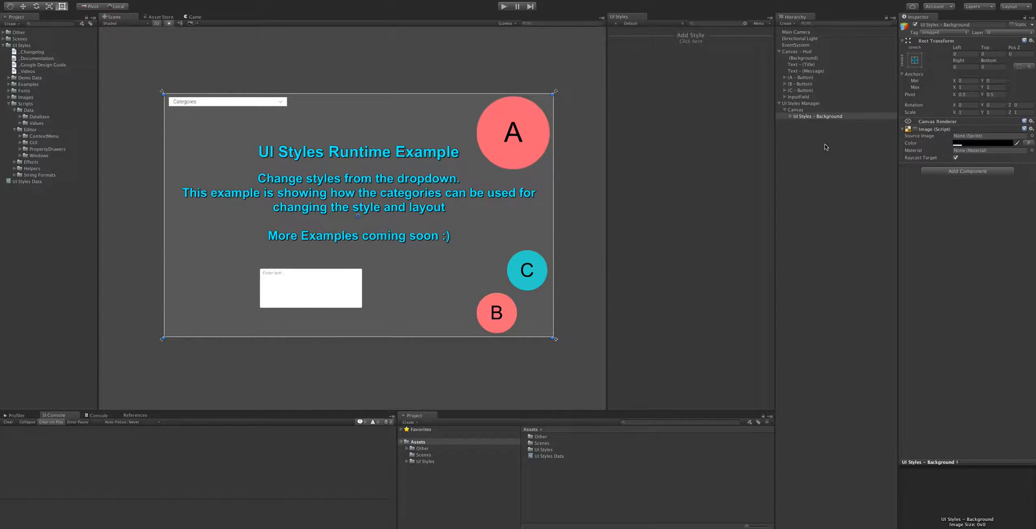
pyautogui.click(1029, 144)
pyautogui.click(390, 100)
# Add a new color to the Red palette in Google Colors
pyautogui.click(1028, 143)
pyautogui.click(372, 92)
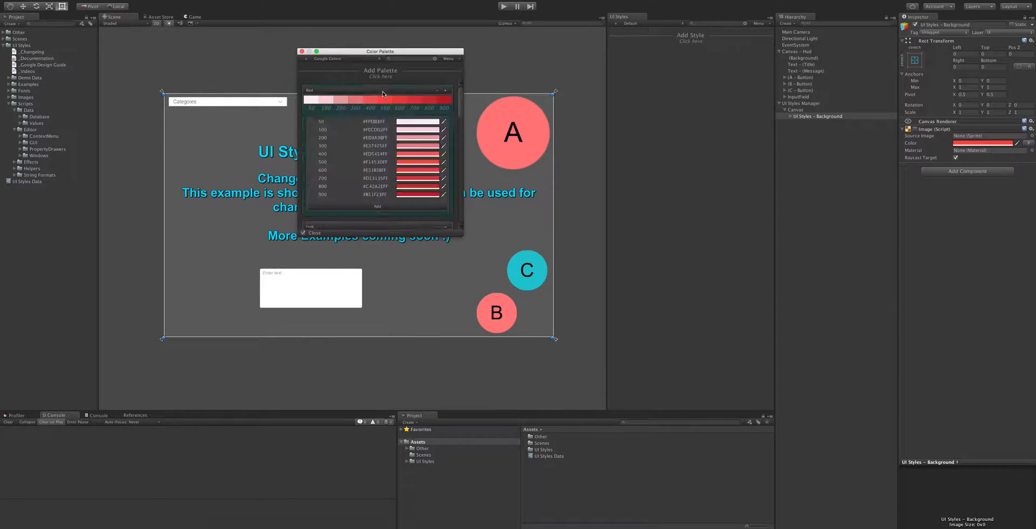
pyautogui.click(378, 207)
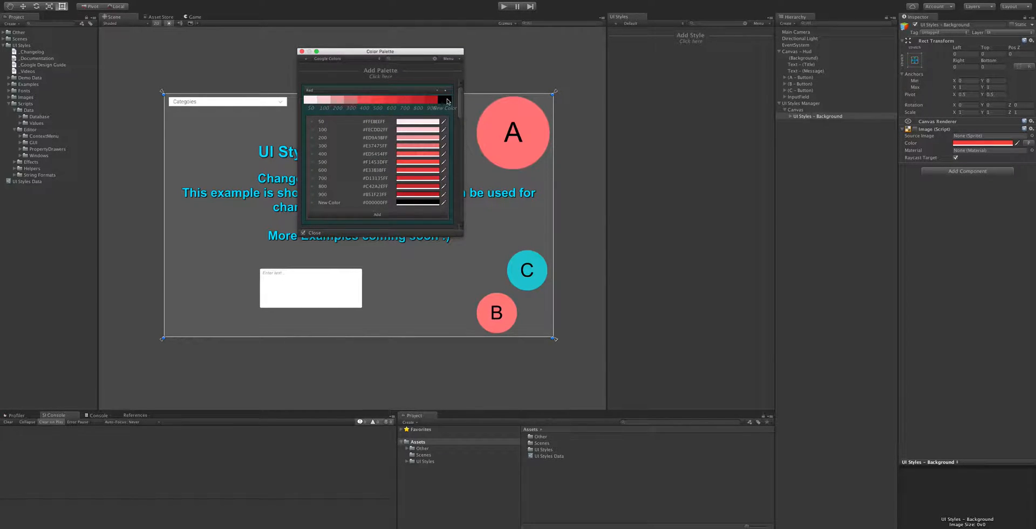
# Apply the new black palette color to the background's image color, and replace it with Red 600
pyautogui.click(447, 101)
pyautogui.click(1031, 142)
pyautogui.click(392, 101)
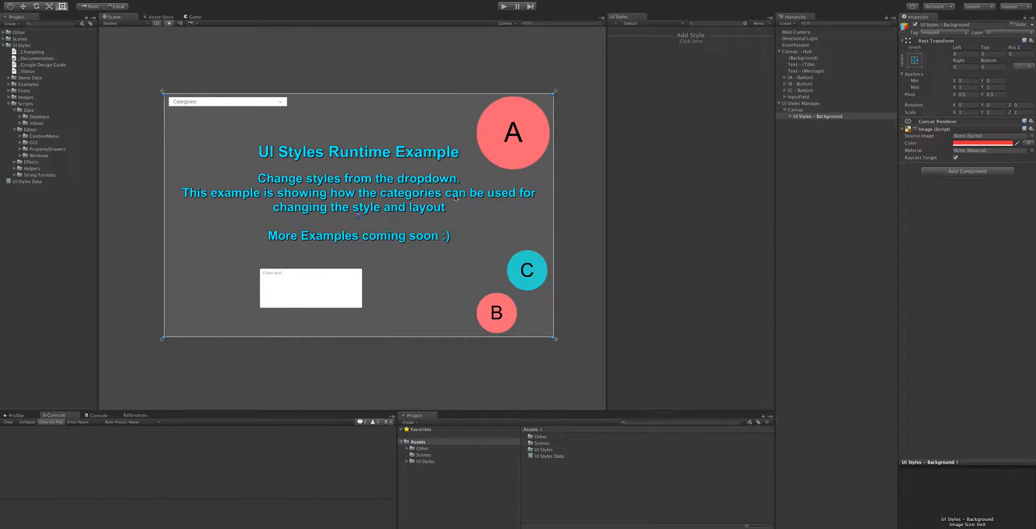
# Delete the black color from the Red palette, collapse the palette and close the Color Palette window
pyautogui.click(1030, 143)
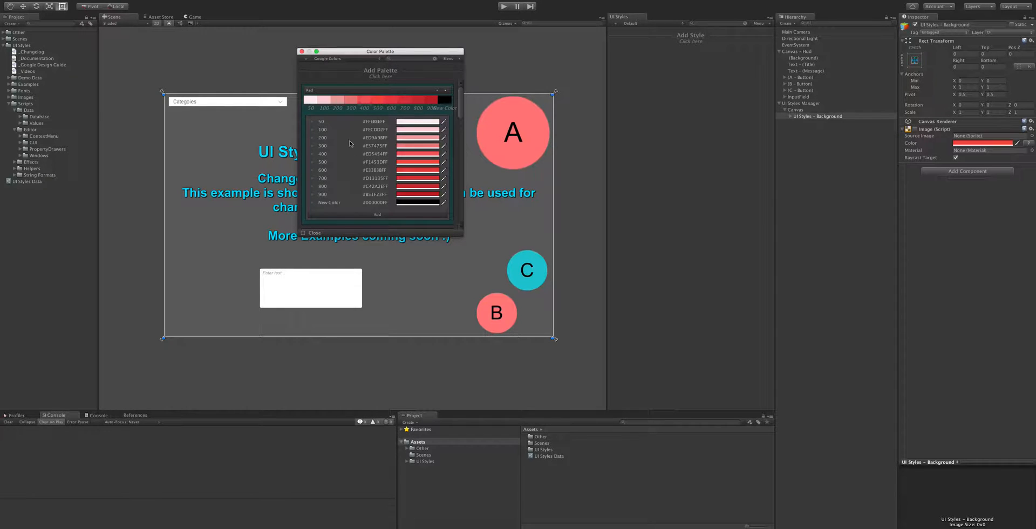
pyautogui.rightClick(447, 104)
pyautogui.click(465, 128)
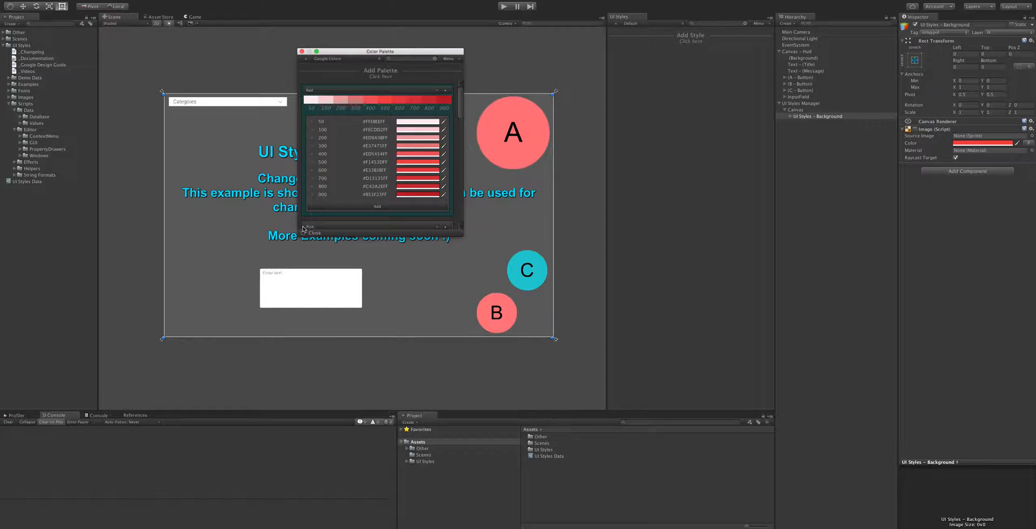
pyautogui.click(323, 92)
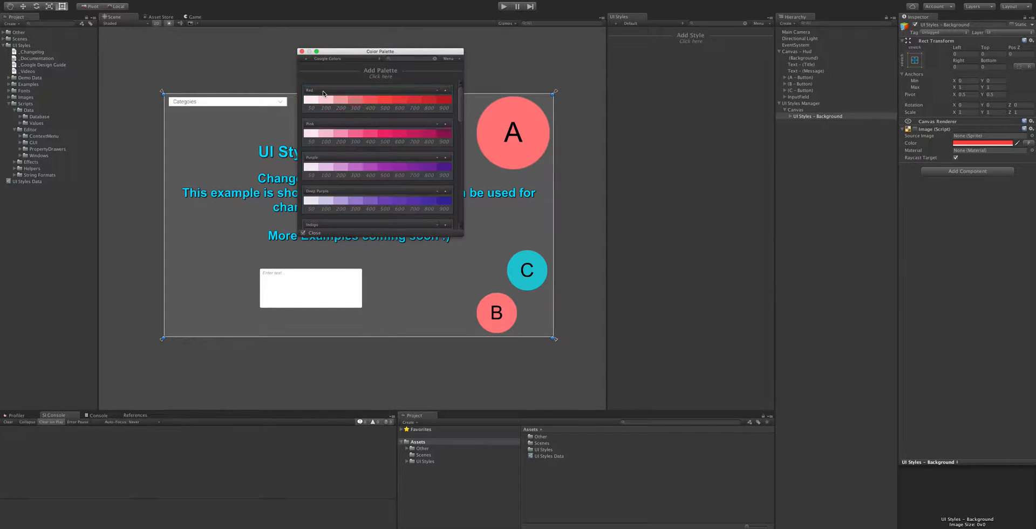
pyautogui.click(302, 52)
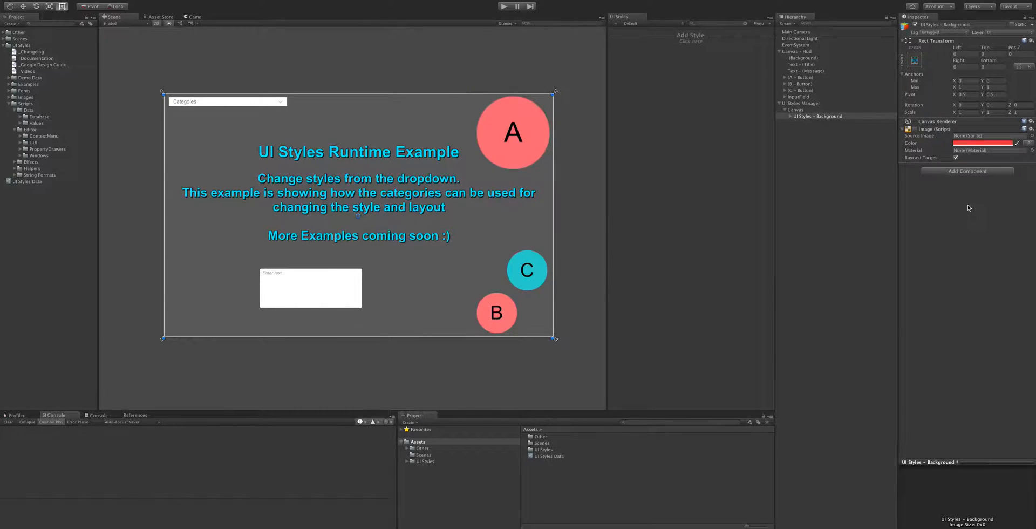
# Add a Text style to the Default category and expand it to show its Text component values
pyautogui.click(674, 39)
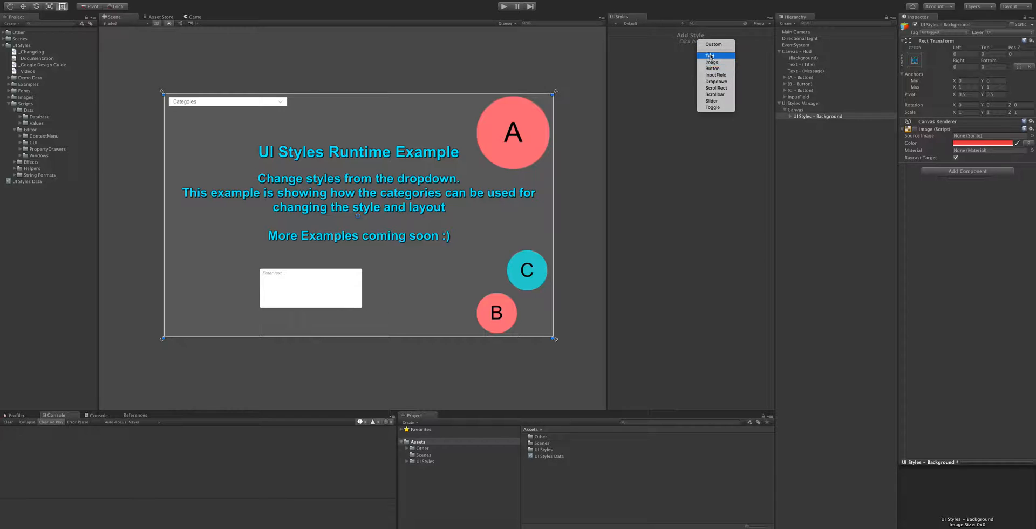
pyautogui.click(710, 56)
pyautogui.click(751, 55)
pyautogui.click(664, 125)
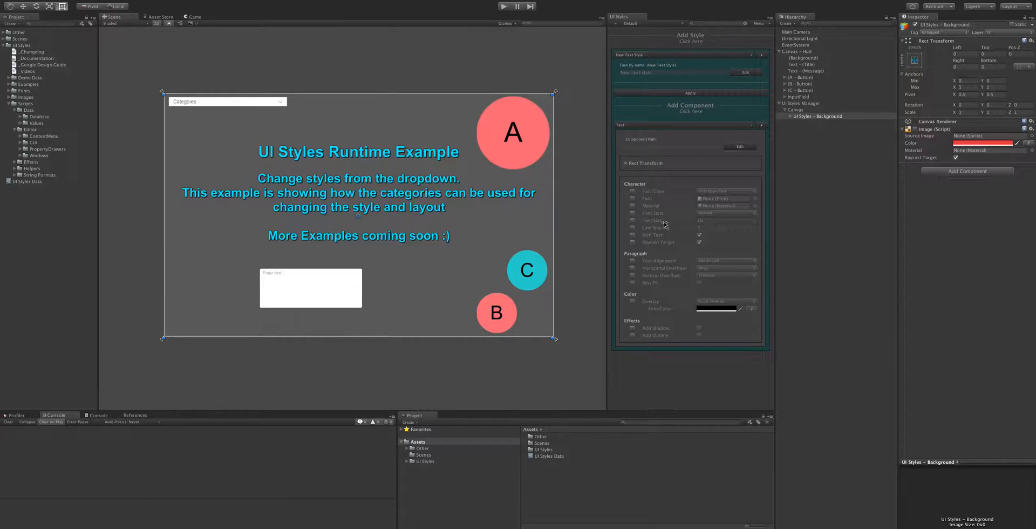
# Enable the text style's color overlay, link its font color to Google Colors Red 500 and check the link details
pyautogui.click(633, 302)
pyautogui.click(752, 308)
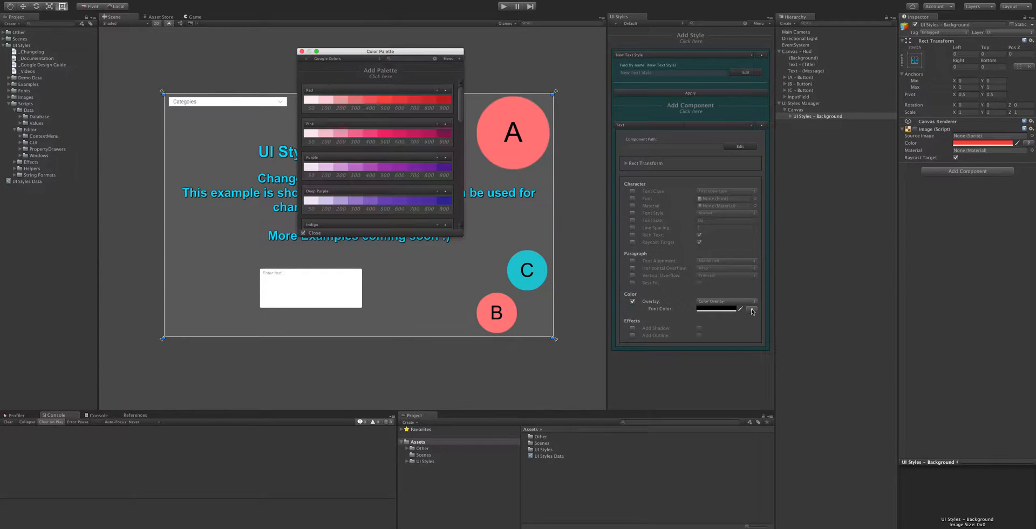
pyautogui.click(382, 101)
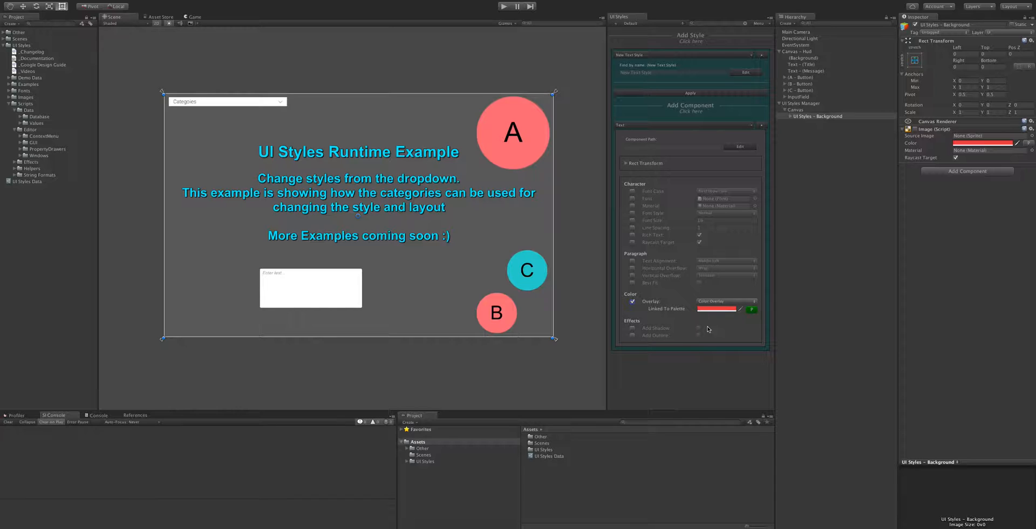
pyautogui.moveTo(667, 310)
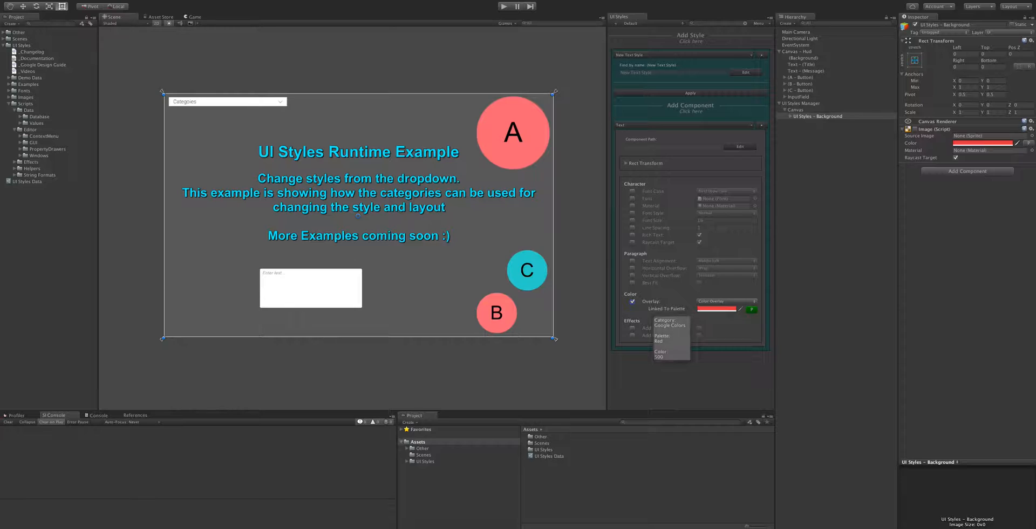
# Copy the hex value of Red 500 in the Google Colors palette and change the color to green, #59F13CFF
pyautogui.click(765, 23)
pyautogui.click(786, 43)
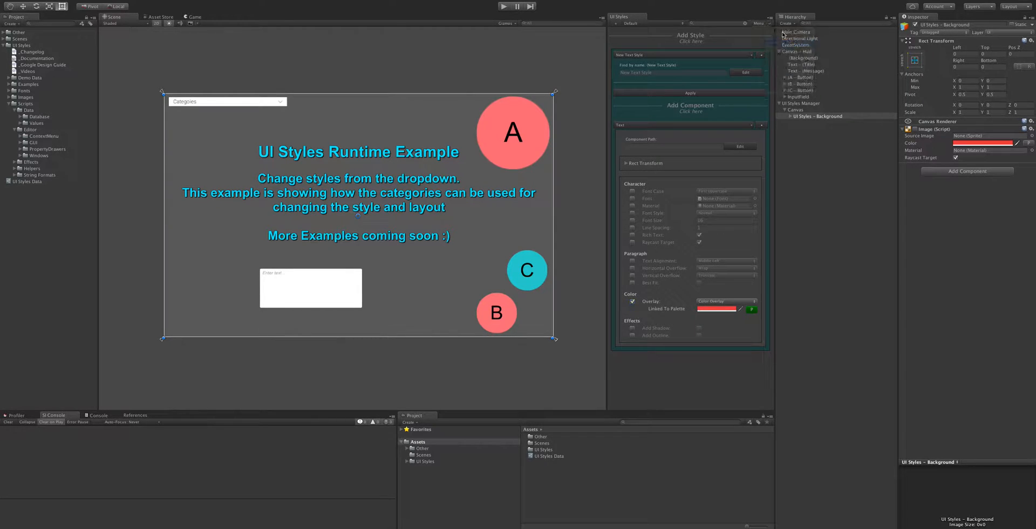
pyautogui.click(385, 92)
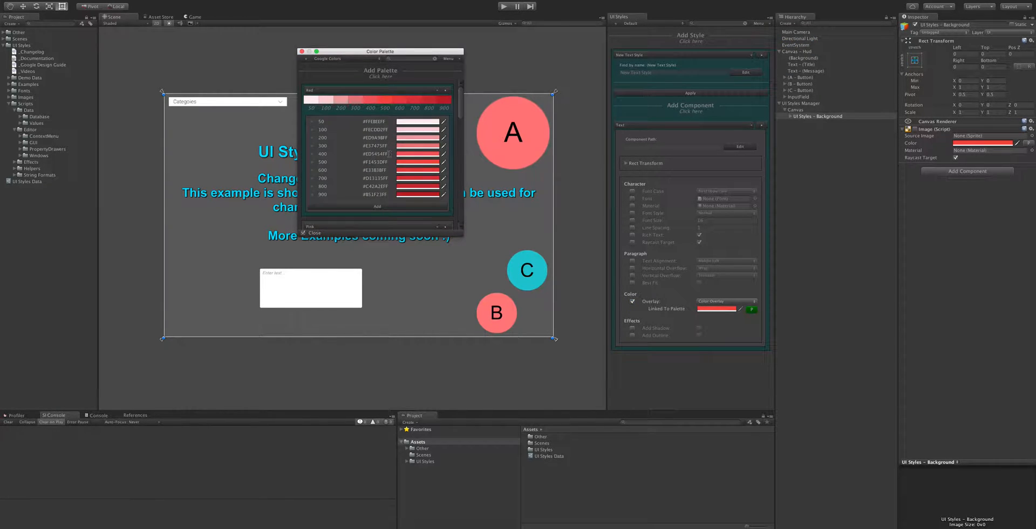
pyautogui.click(406, 161)
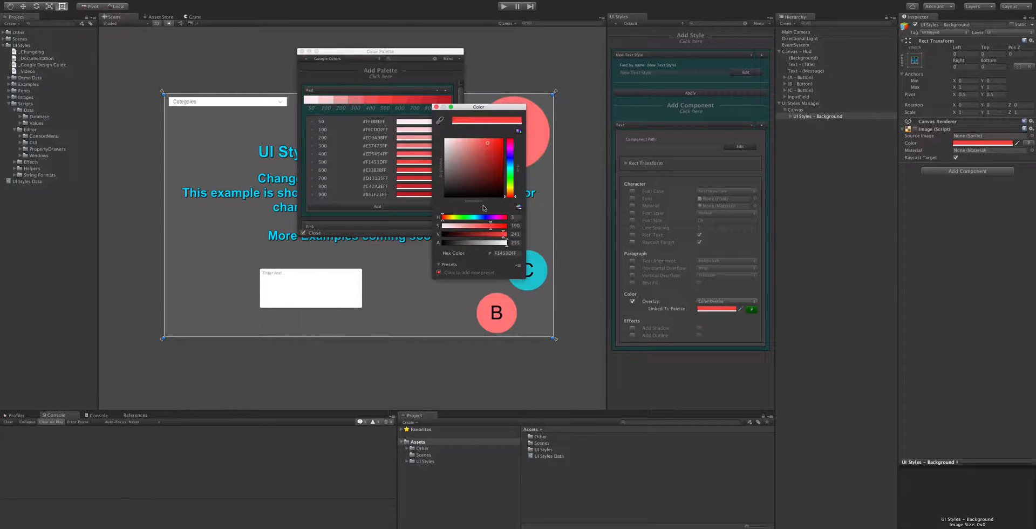
pyautogui.click(508, 253)
pyautogui.press('super+c')
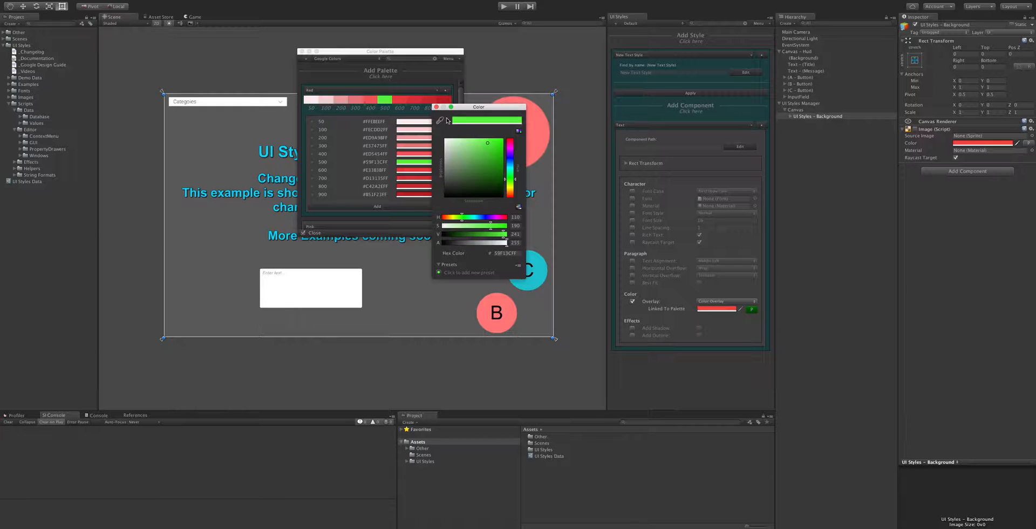
pyautogui.click(436, 107)
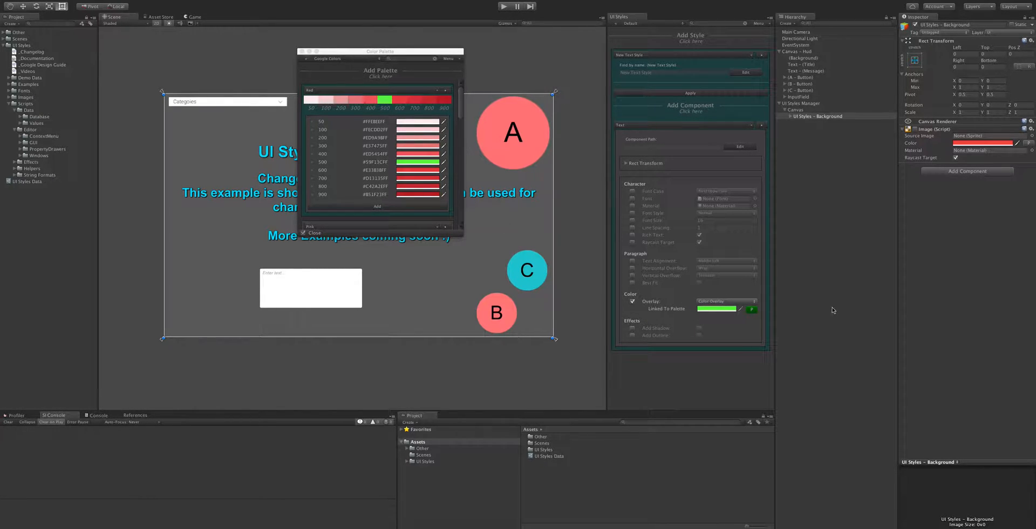
# Restore Red 500 to its copied red hex value and close the Color Palette window
pyautogui.click(430, 163)
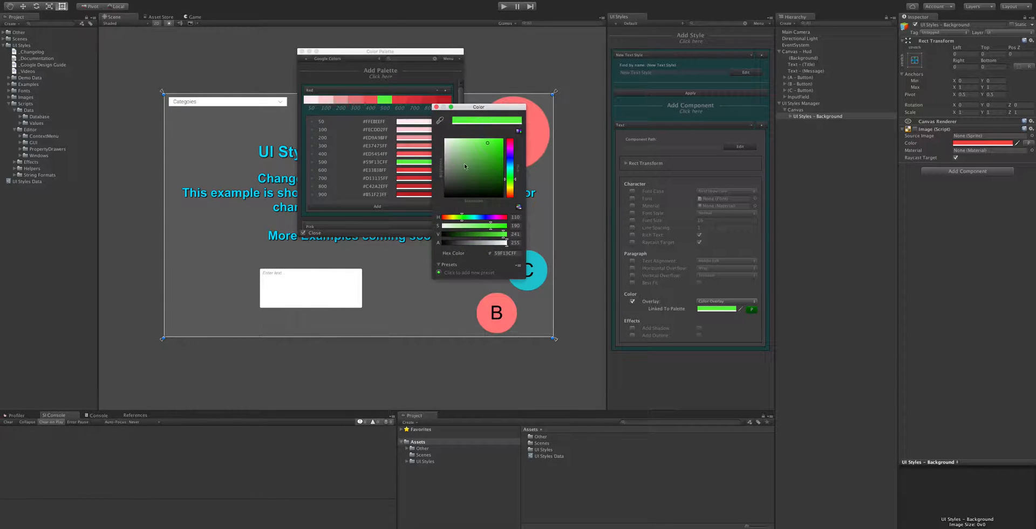
pyautogui.click(506, 253)
pyautogui.press('super+v')
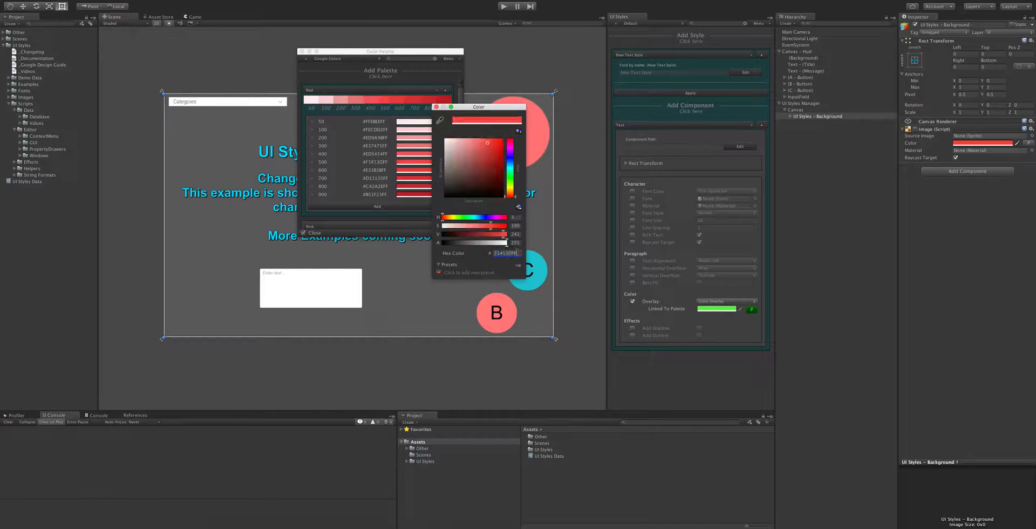
pyautogui.click(436, 107)
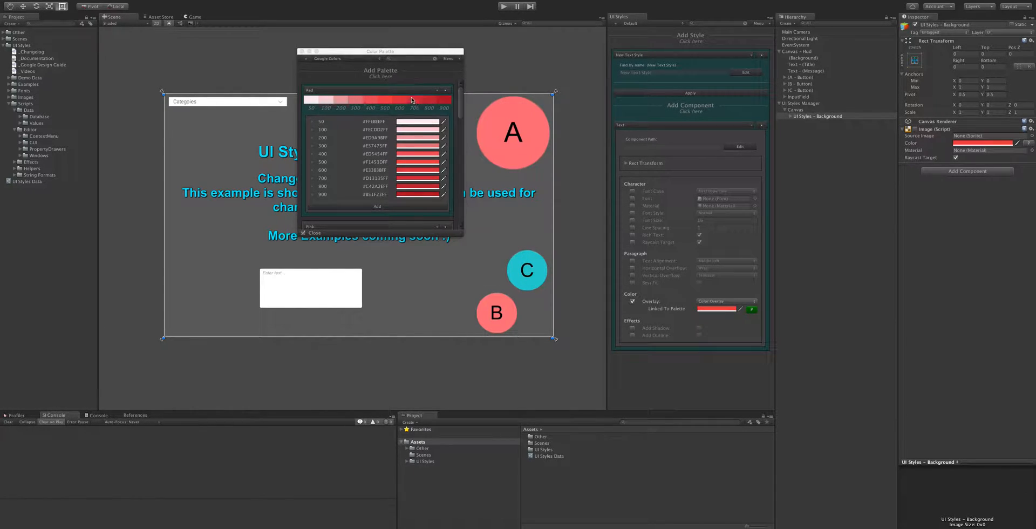
pyautogui.click(302, 51)
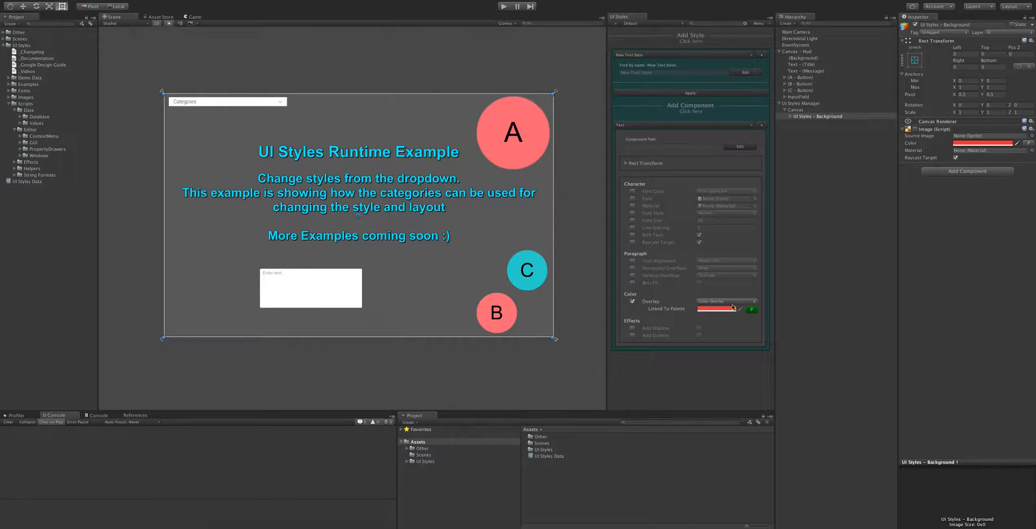
# Try editing the text style's linked font color, first keeping the palette link, and break the link to open its color picker
pyautogui.click(703, 311)
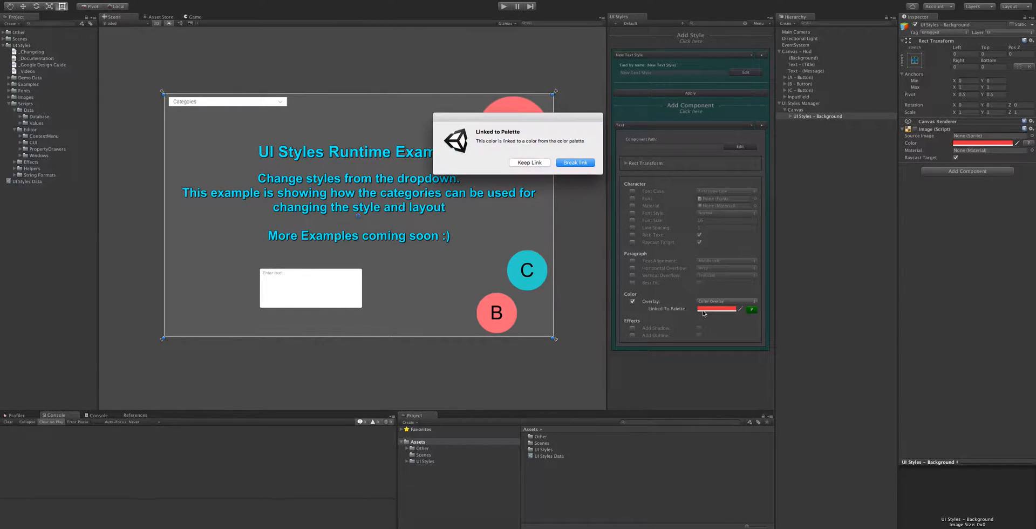
pyautogui.click(528, 163)
pyautogui.click(719, 310)
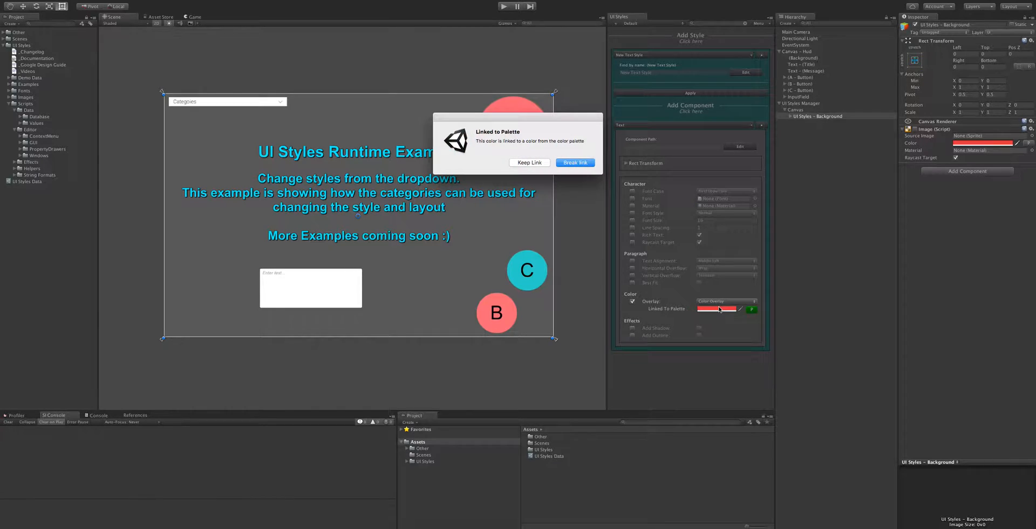
pyautogui.click(591, 165)
pyautogui.click(724, 312)
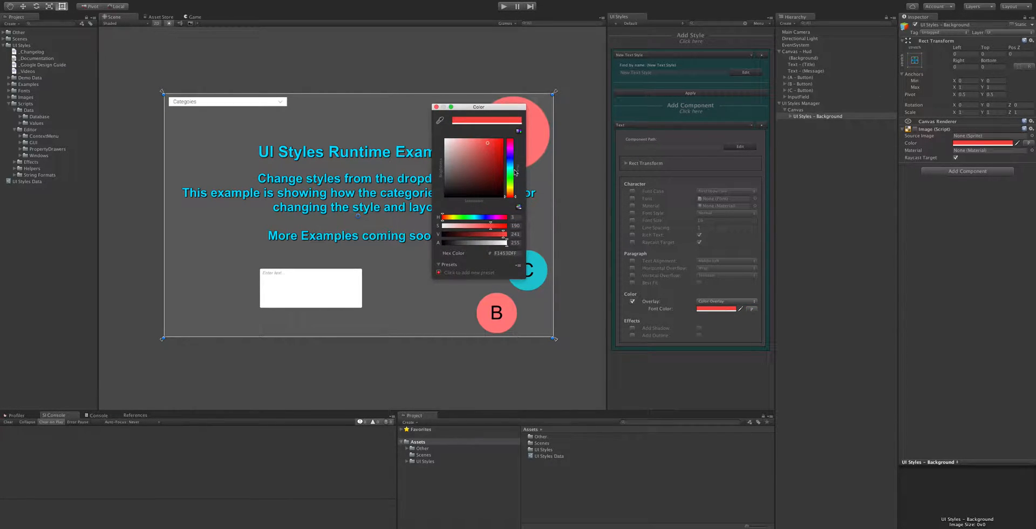
pyautogui.click(434, 107)
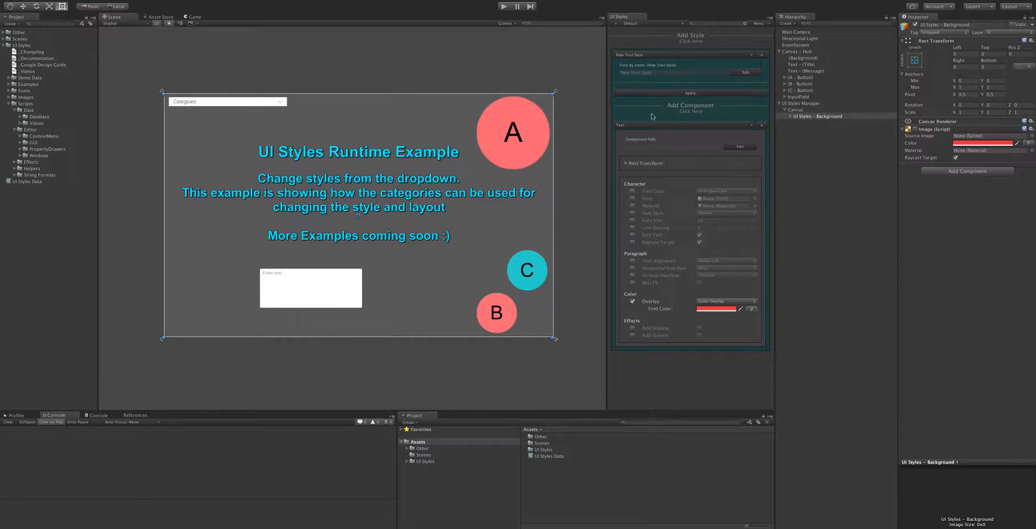
# Collapse the New Text Style and delete it from the Default category
pyautogui.click(643, 56)
pyautogui.rightClick(652, 57)
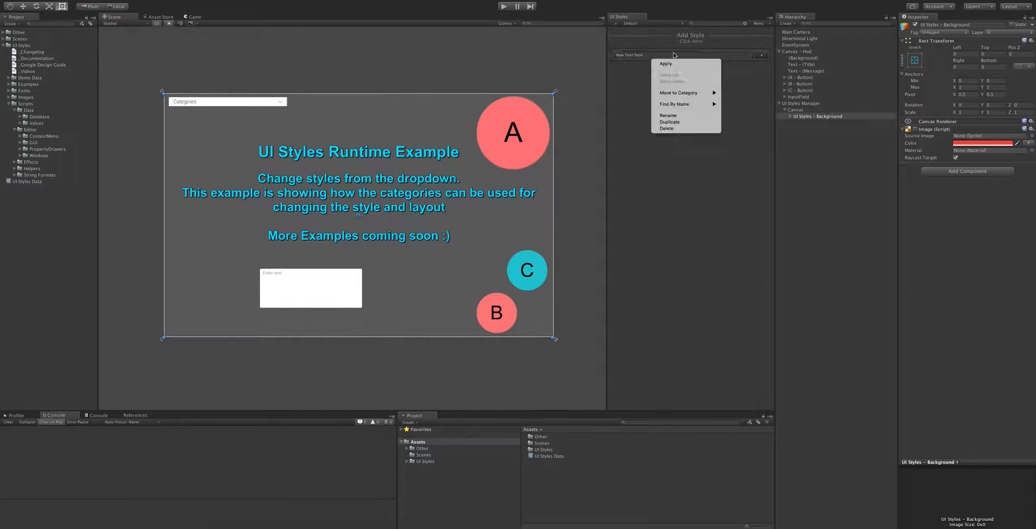
pyautogui.click(680, 128)
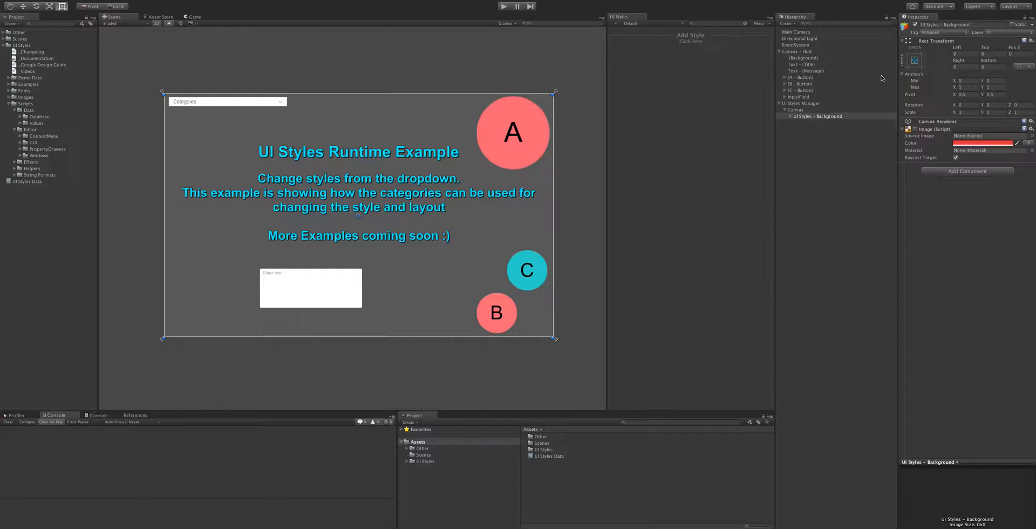
# Add a UI Input Field to the canvas and place it beside the existing white input field
pyautogui.click(787, 24)
pyautogui.moveTo(798, 70)
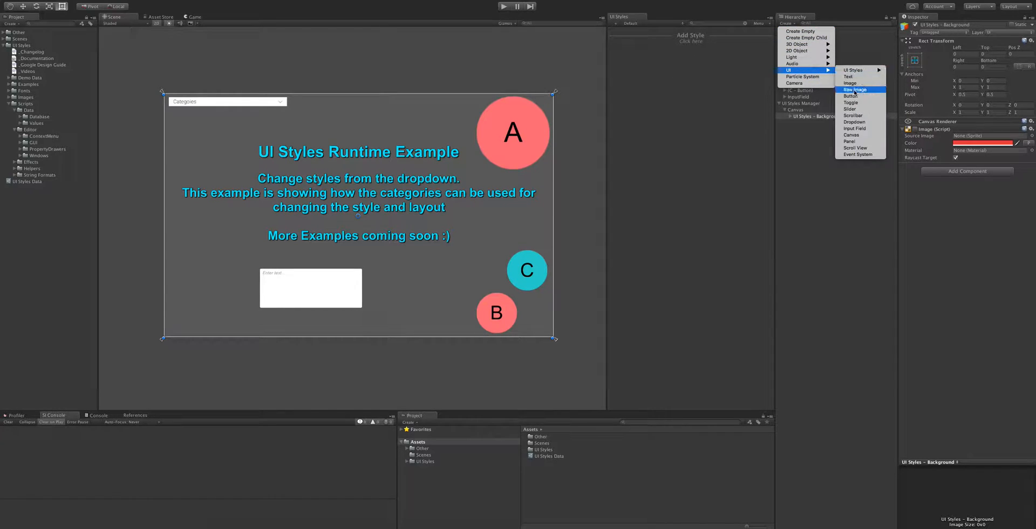
pyautogui.click(857, 128)
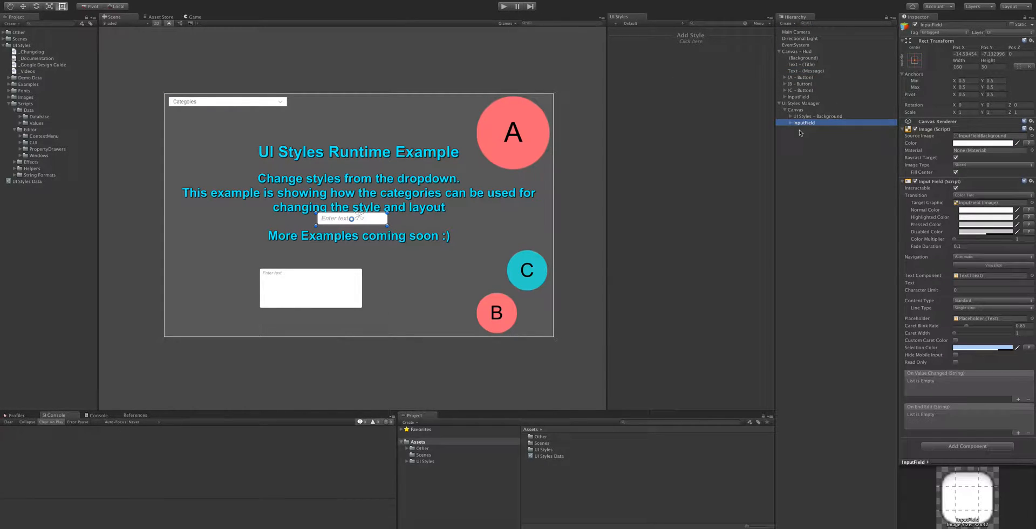
pyautogui.moveTo(382, 222); pyautogui.dragTo(447, 291)
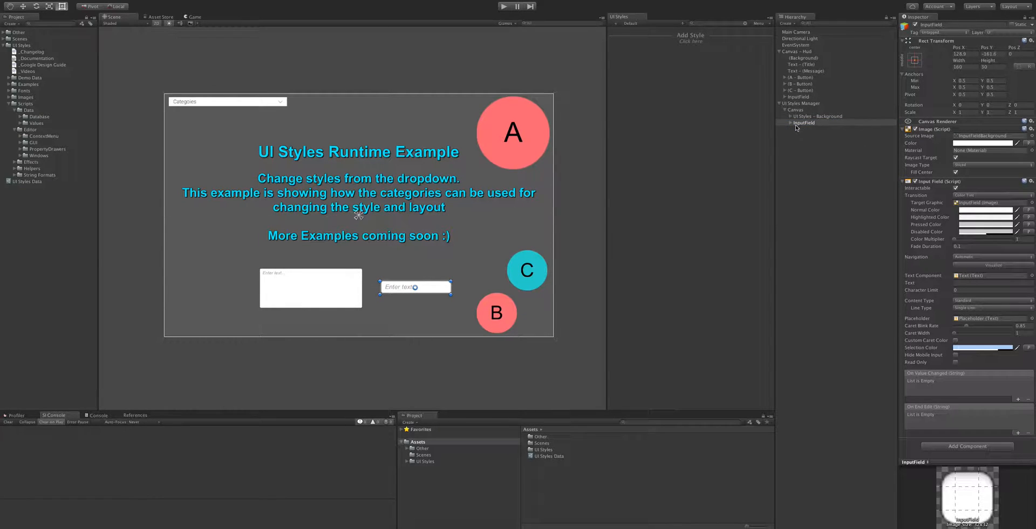
# Set the input field's normal color to red, highlighted to cyan, pressed to light blue and selection color to light red
pyautogui.click(987, 211)
pyautogui.moveTo(493, 146)
pyautogui.mouseDown()
pyautogui.moveTo(505, 137)
pyautogui.moveTo(513, 183)
pyautogui.moveTo(503, 139)
pyautogui.moveTo(510, 160)
pyautogui.mouseUp()
pyautogui.click(986, 217)
pyautogui.click(1004, 225)
pyautogui.click(465, 140)
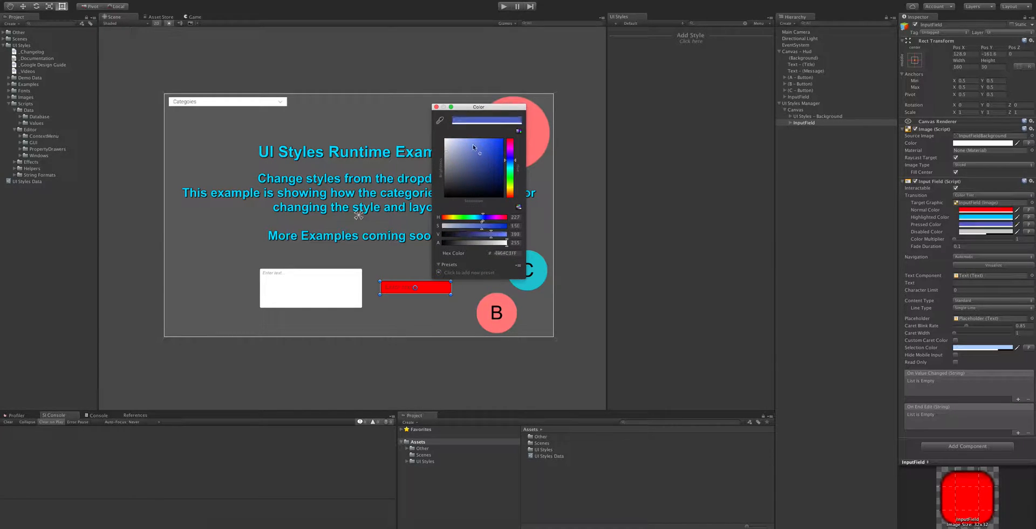
pyautogui.click(963, 348)
pyautogui.click(510, 142)
pyautogui.click(436, 106)
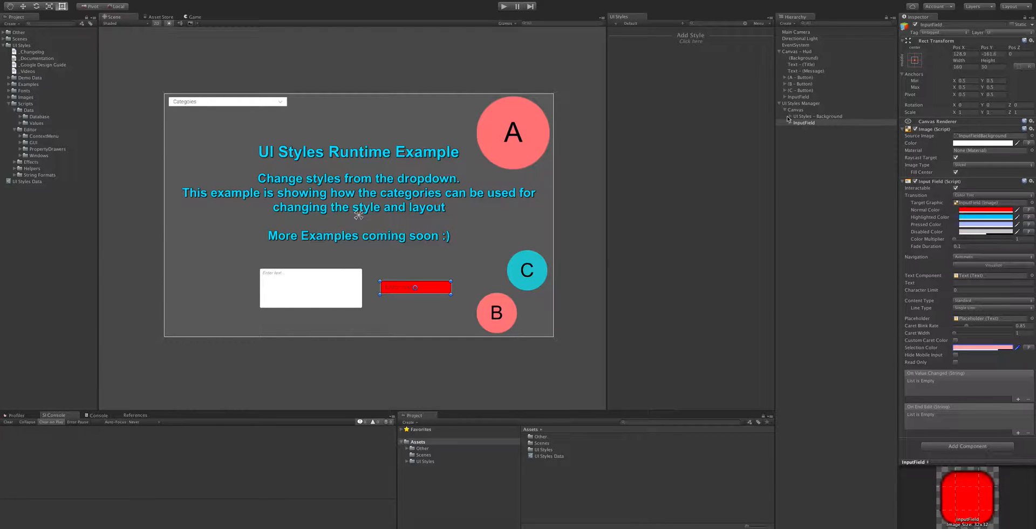
# Create a style from the selected InputField object, skipping all rect transforms, and name it Username
pyautogui.click(804, 122)
pyautogui.click(699, 39)
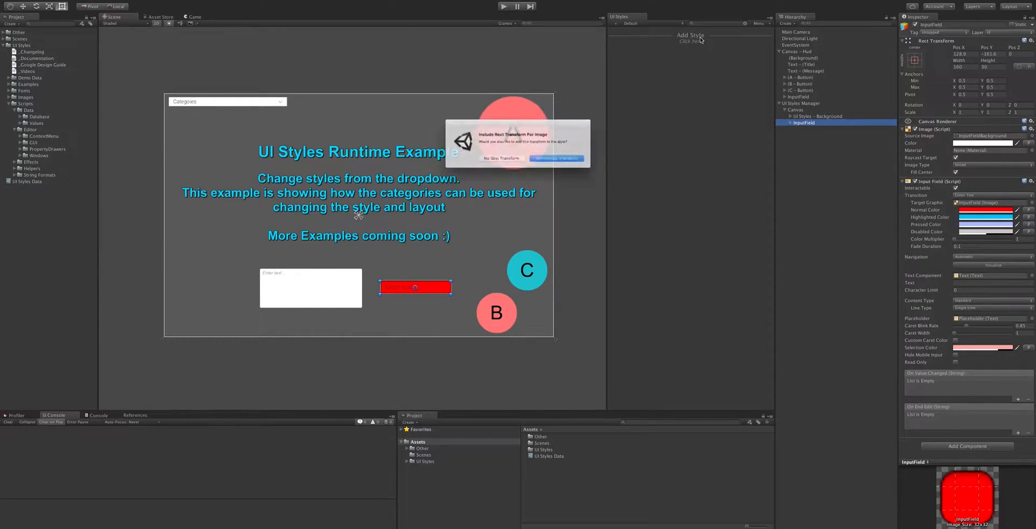
pyautogui.moveTo(564, 118); pyautogui.dragTo(542, 90)
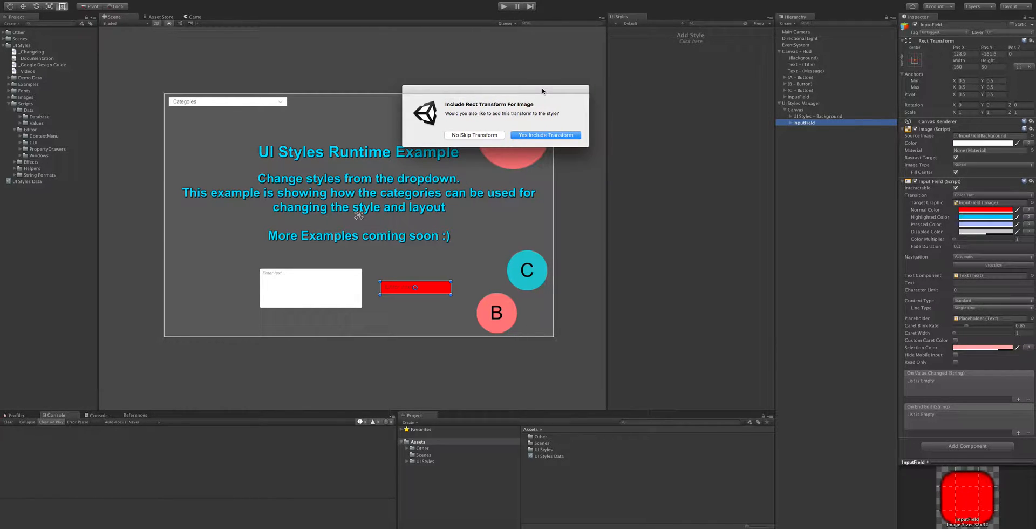
pyautogui.click(493, 135)
pyautogui.click(492, 163)
pyautogui.click(492, 163)
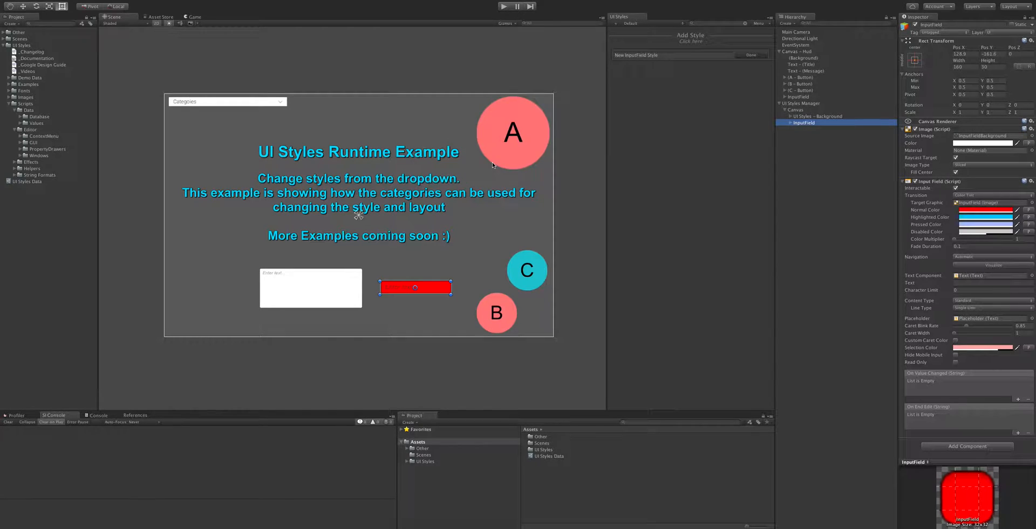
pyautogui.write('UI')
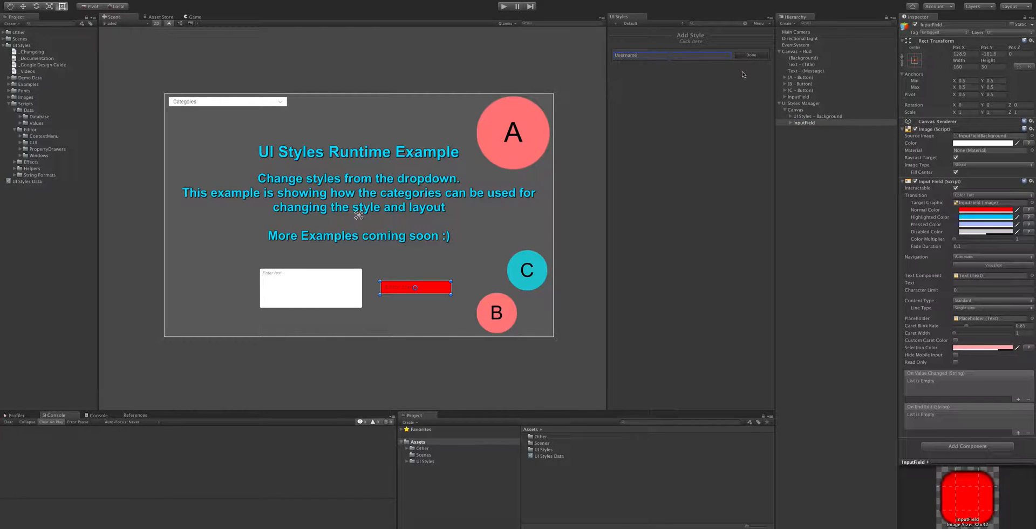
pyautogui.click(751, 55)
# Examine the Username style's InputField and Image component values, and collapse the style
pyautogui.click(704, 55)
pyautogui.click(615, 124)
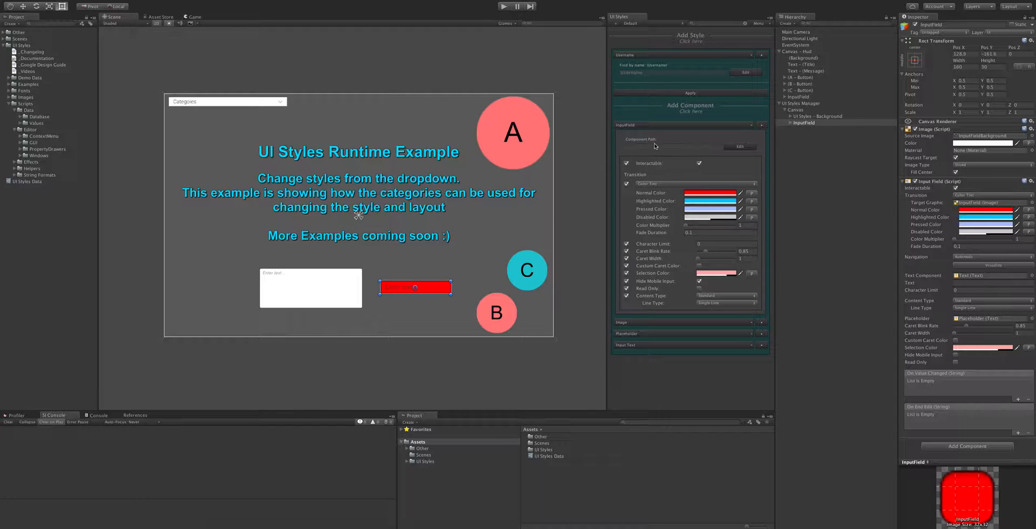
pyautogui.click(649, 127)
pyautogui.click(642, 136)
pyautogui.click(642, 136)
pyautogui.click(647, 55)
# Add a preset InputField style to the Default category, keeping its suggested name
pyautogui.click(684, 41)
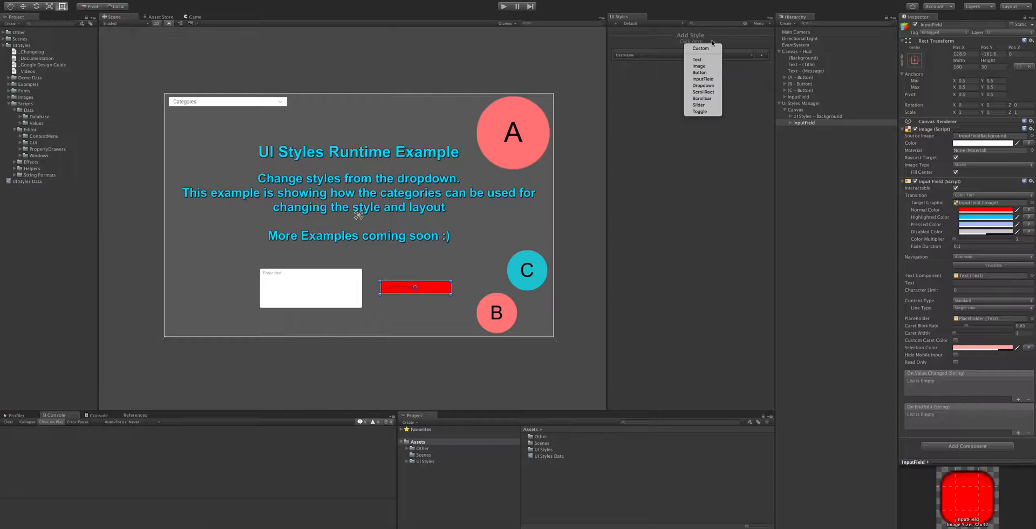
pyautogui.click(705, 79)
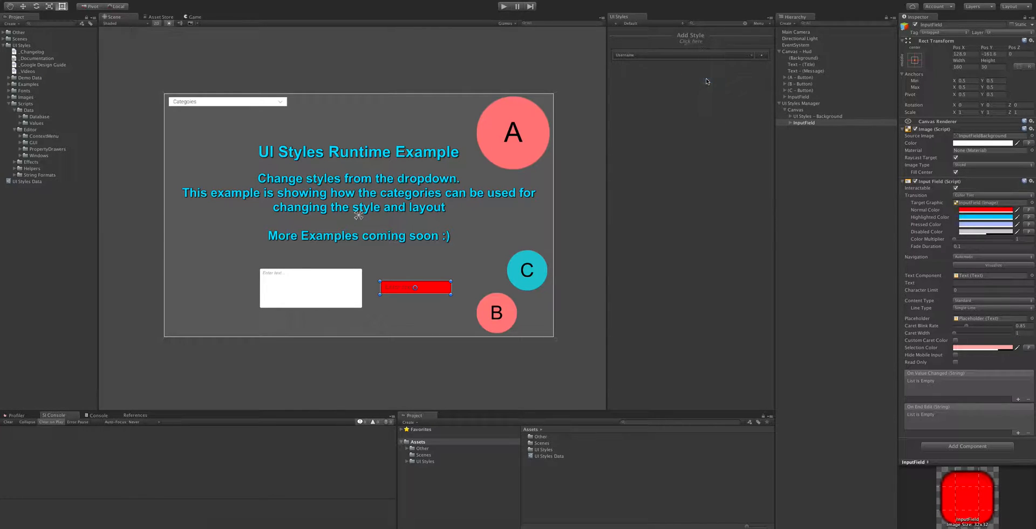
pyautogui.click(751, 55)
# Examine the InputField, Image and Placeholder component values of the New InputField Style, and collapse it
pyautogui.click(672, 55)
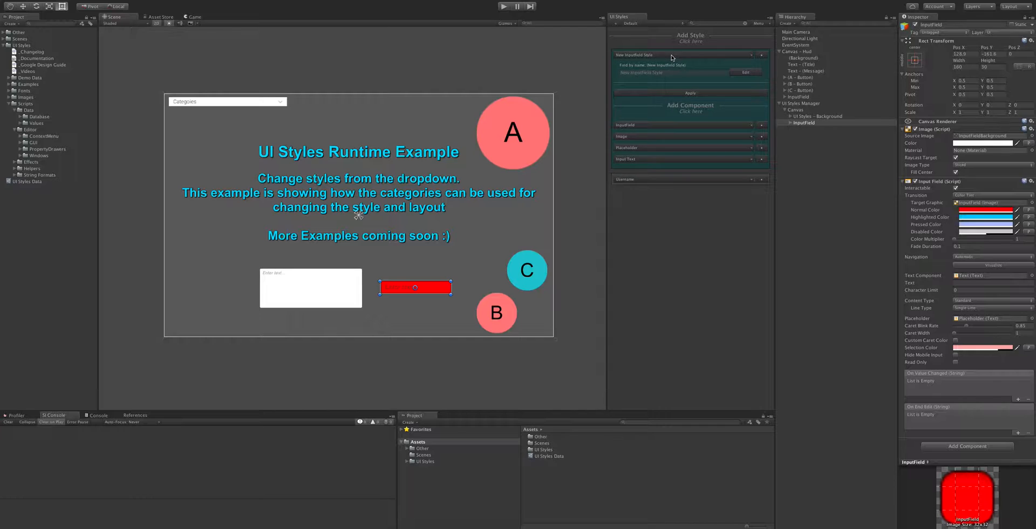
pyautogui.click(665, 125)
pyautogui.click(661, 127)
pyautogui.click(656, 135)
pyautogui.click(656, 136)
pyautogui.click(652, 148)
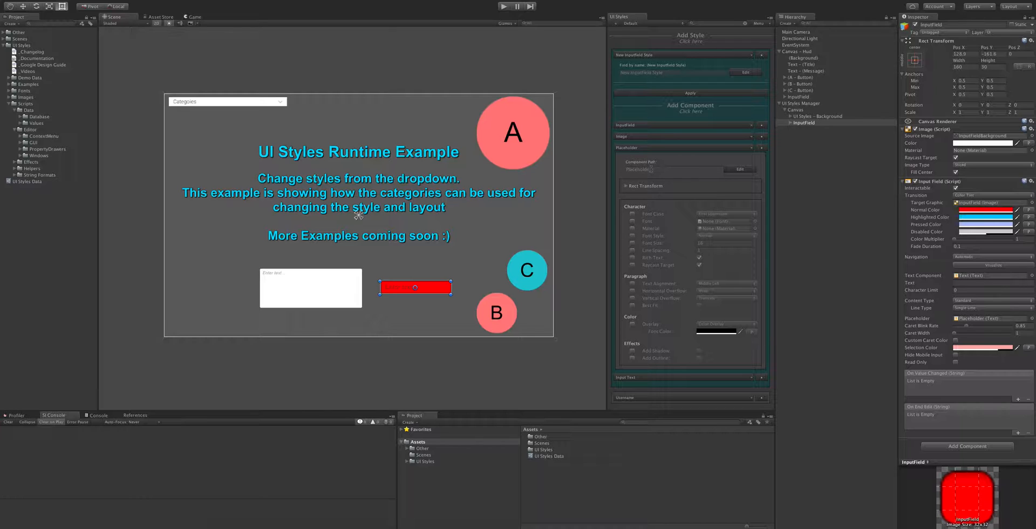
pyautogui.click(630, 149)
pyautogui.click(649, 56)
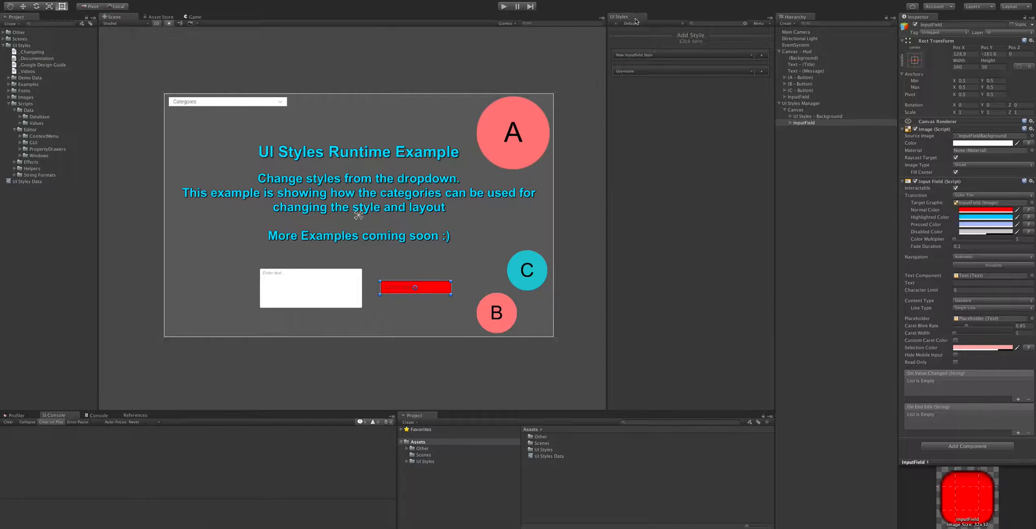
pyautogui.click(637, 57)
pyautogui.click(638, 59)
# Add a Custom style to the Default category, keeping its suggested name
pyautogui.click(691, 40)
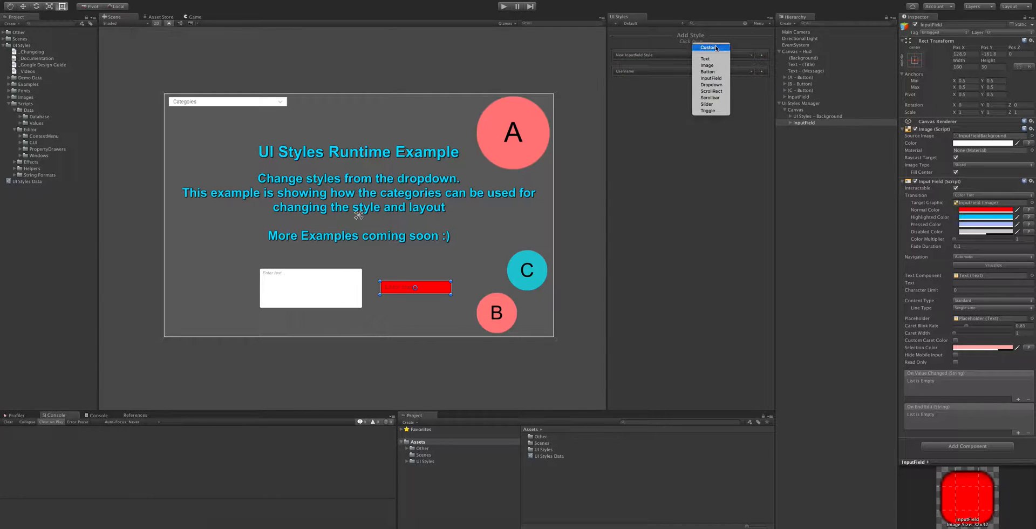
pyautogui.click(713, 48)
pyautogui.click(757, 59)
# Delete the New InputField Style and the Username style from the Default category
pyautogui.rightClick(702, 74)
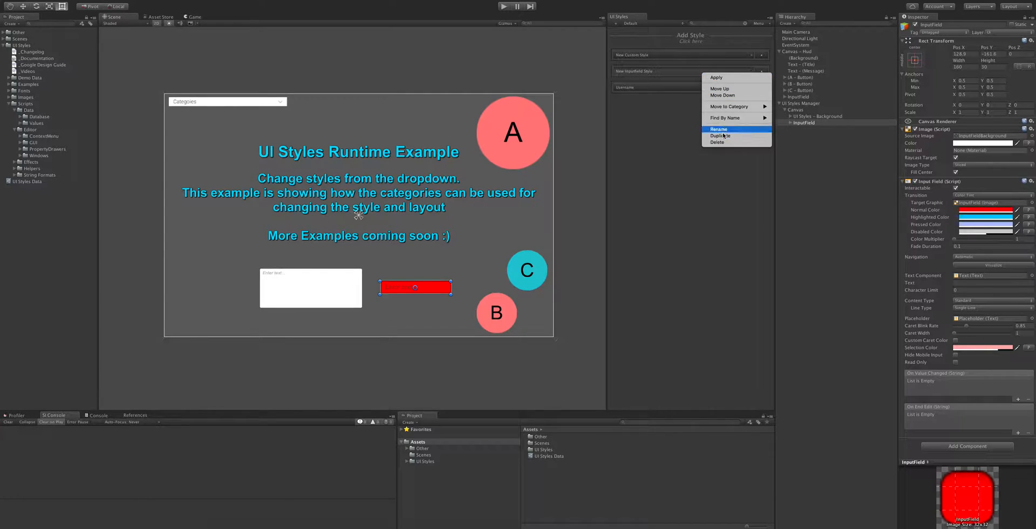
pyautogui.click(723, 143)
pyautogui.rightClick(663, 76)
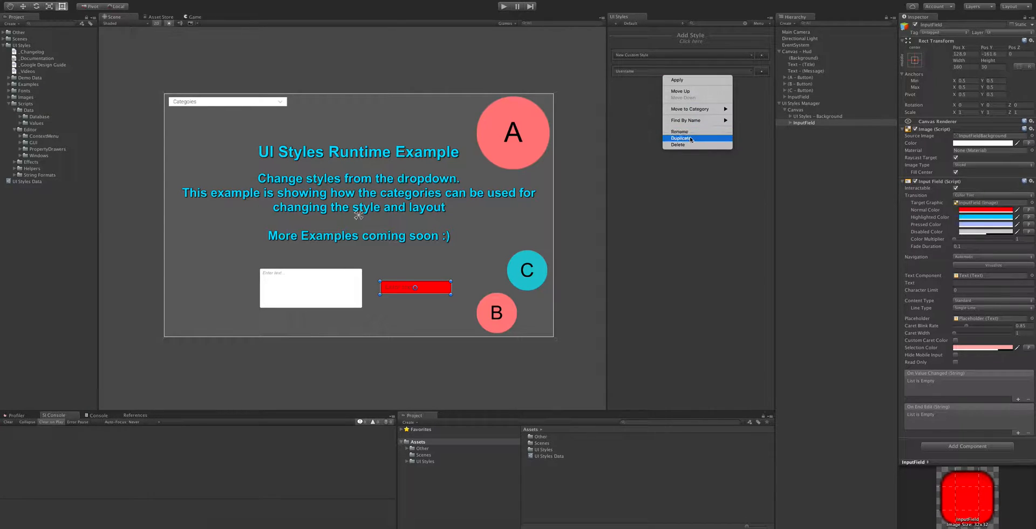
pyautogui.click(681, 145)
# Rename the New Custom Style in the Default category as Username
pyautogui.click(654, 55)
pyautogui.rightClick(656, 55)
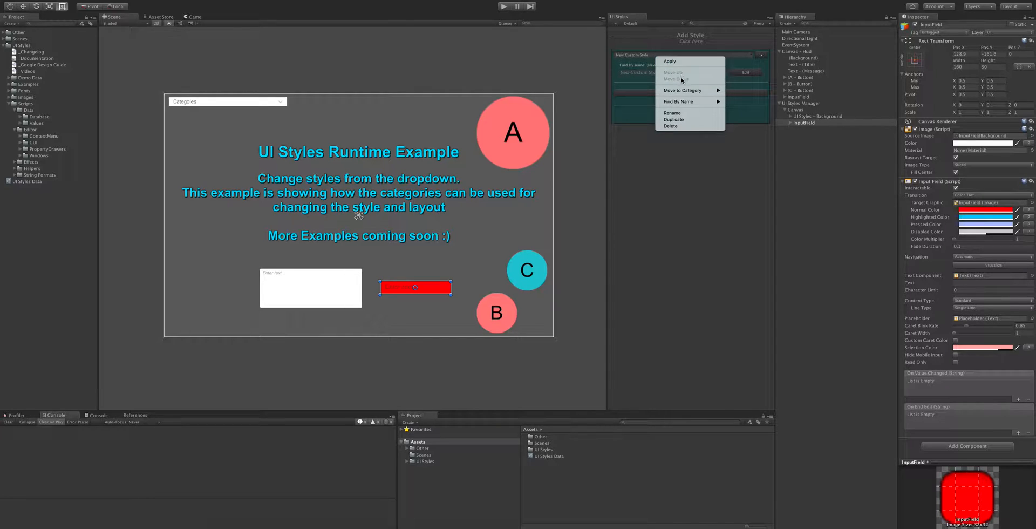
pyautogui.click(680, 117)
pyautogui.write('L')
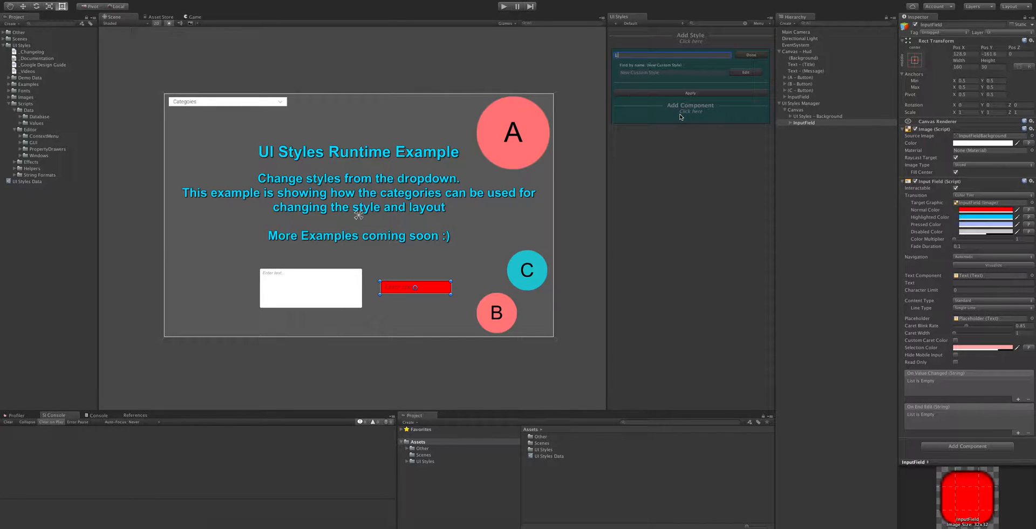
pyautogui.click(751, 55)
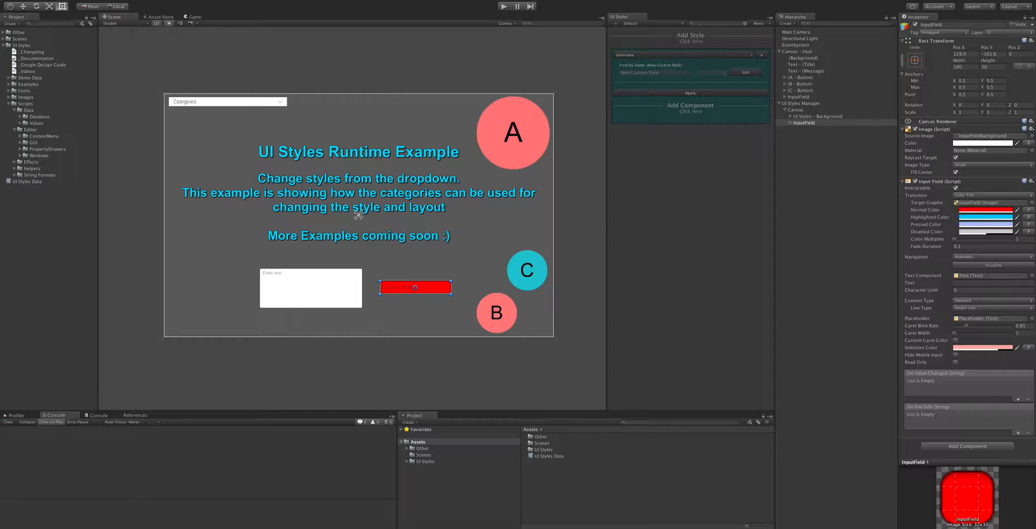
# Set the style's find-by-name value to Username
pyautogui.click(745, 72)
pyautogui.write('Username')
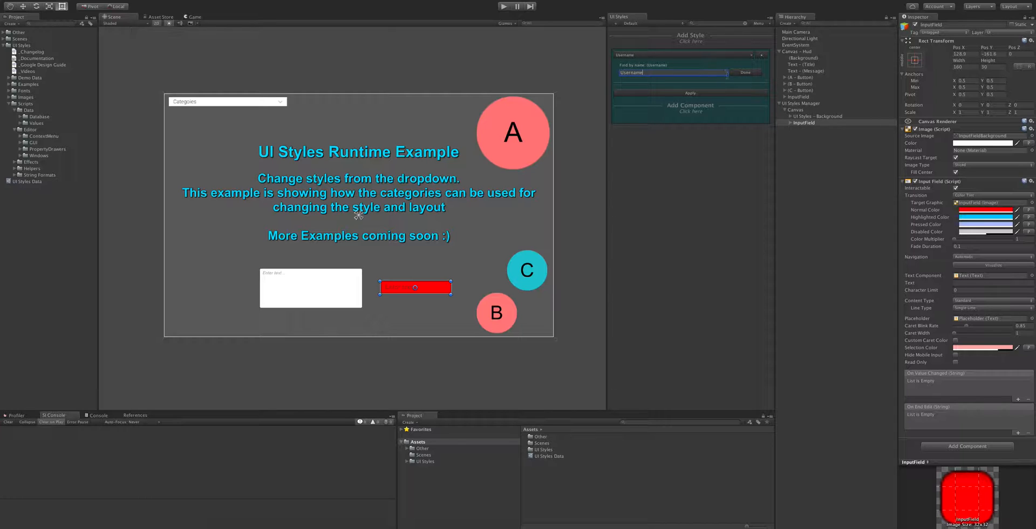
pyautogui.click(745, 73)
# Add an InputField component to the Username style, review its settings, and collapse it
pyautogui.click(691, 112)
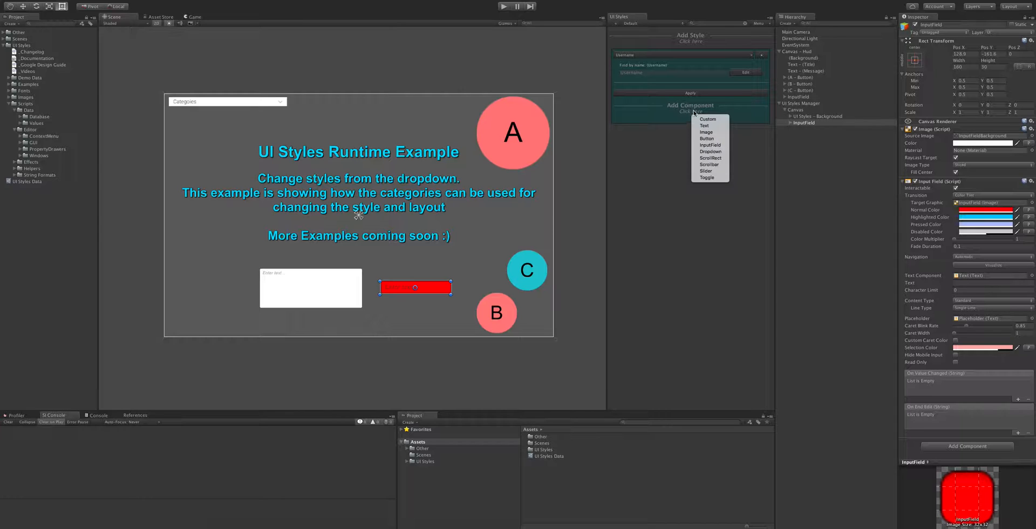
pyautogui.click(712, 145)
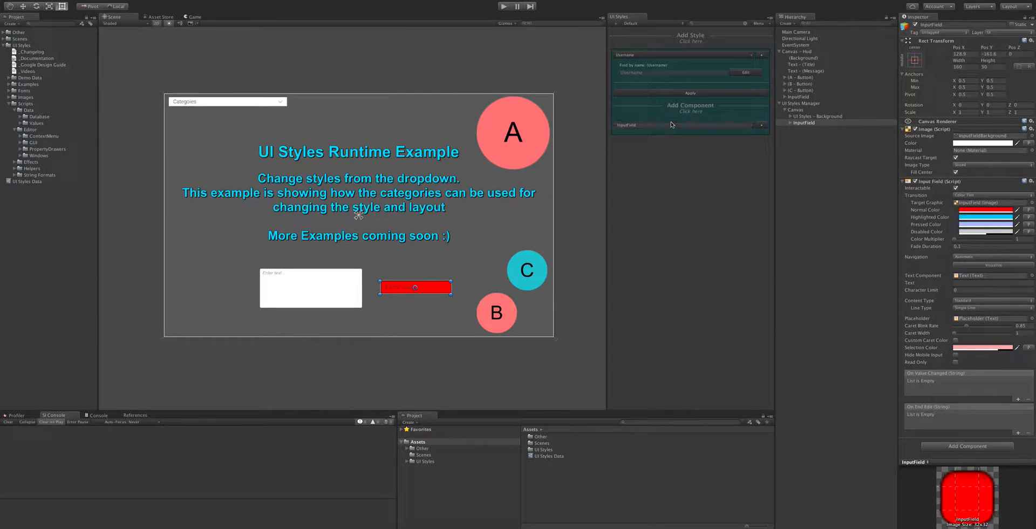
pyautogui.click(671, 123)
pyautogui.moveTo(932, 180); pyautogui.dragTo(704, 184)
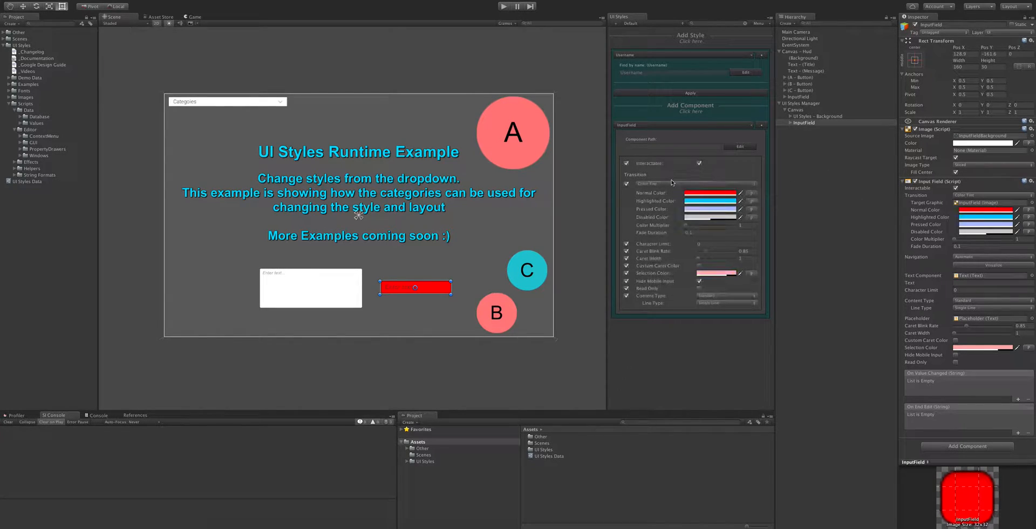
pyautogui.click(639, 125)
# Add an Image component and two Text components to the Username style
pyautogui.click(691, 110)
pyautogui.click(710, 130)
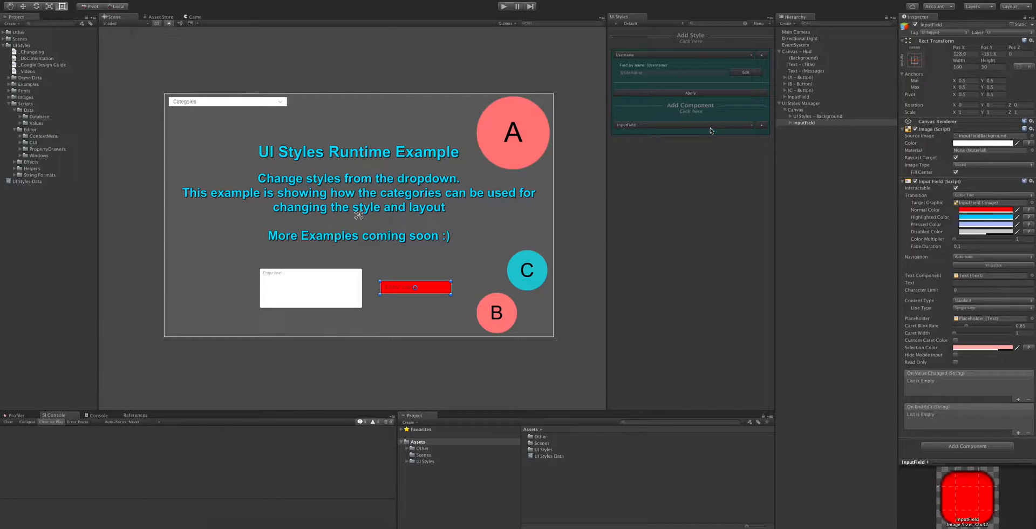
pyautogui.click(694, 112)
pyautogui.click(710, 127)
pyautogui.click(691, 111)
pyautogui.click(636, 196)
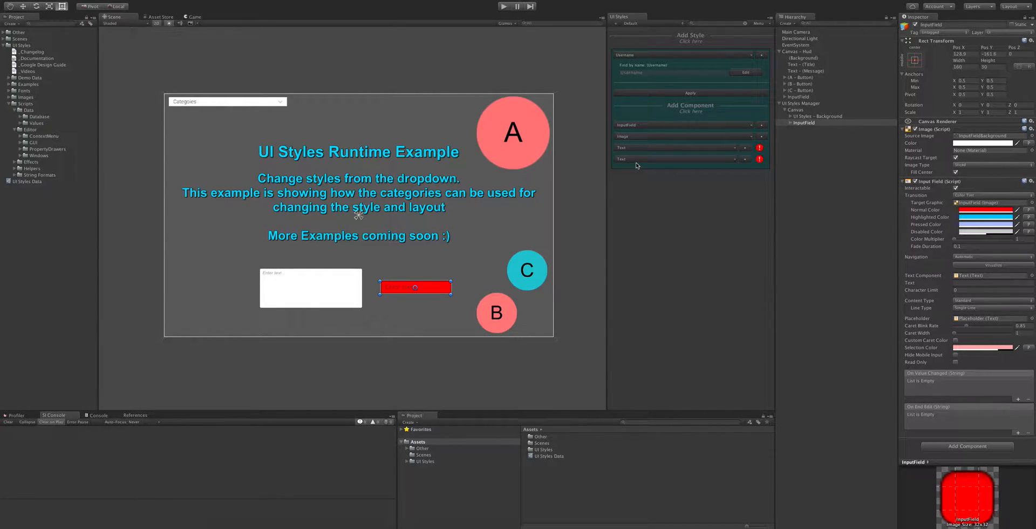
# Rename the second Text component of the Username style as Placeholder
pyautogui.rightClick(643, 159)
pyautogui.click(669, 187)
pyautogui.write('Place')
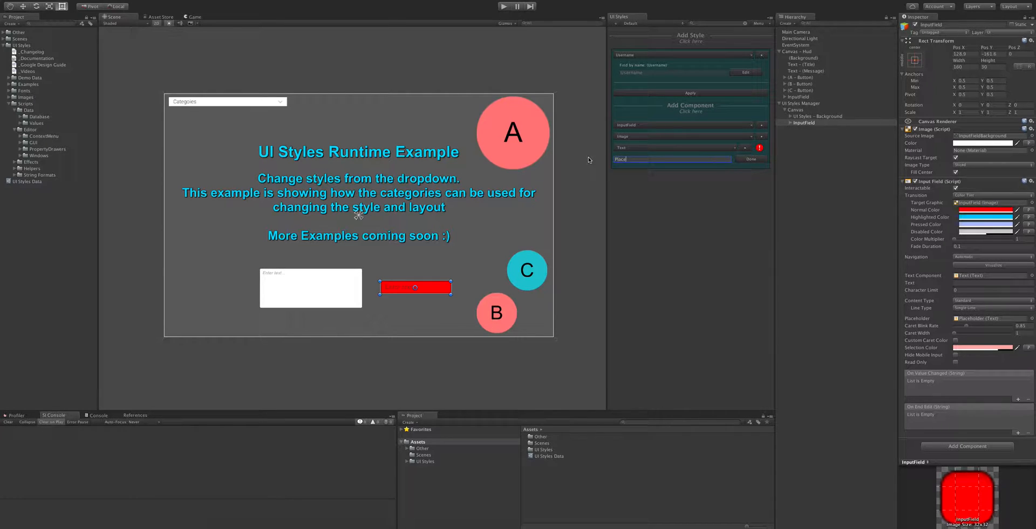
pyautogui.write('holder')
pyautogui.click(749, 159)
# Expand the InputField object in the scene hierarchy and compare its children with the style's Text and Placeholder components
pyautogui.click(791, 123)
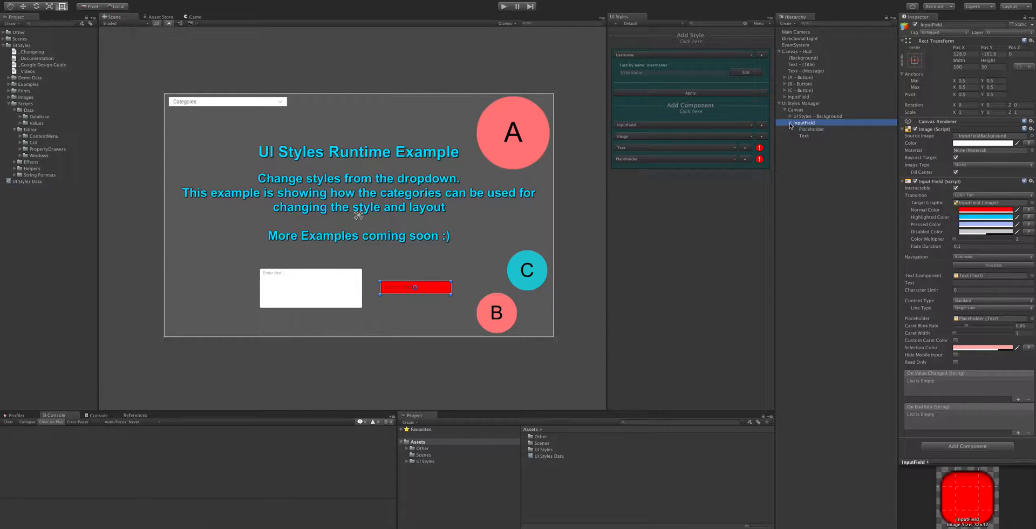
pyautogui.click(648, 148)
pyautogui.click(652, 148)
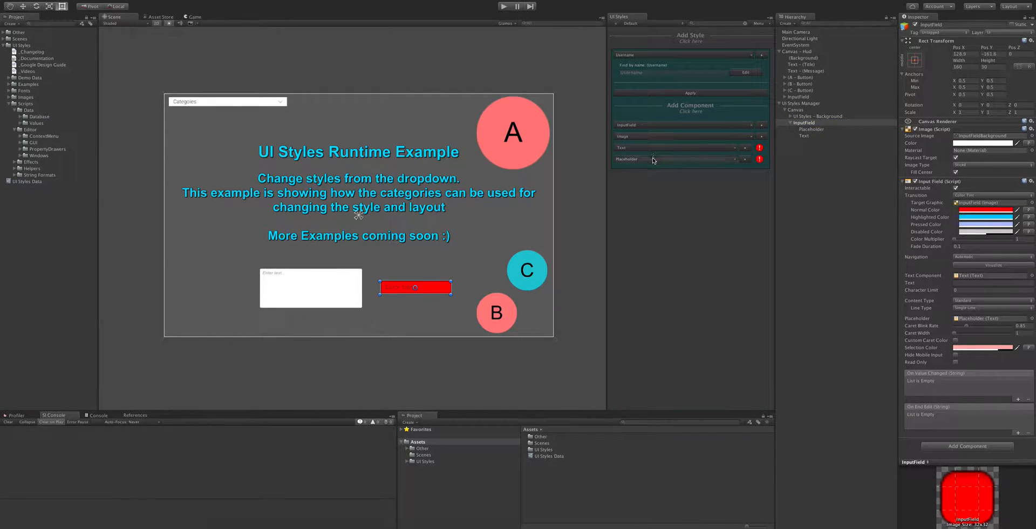
pyautogui.click(652, 158)
pyautogui.click(642, 160)
pyautogui.click(823, 129)
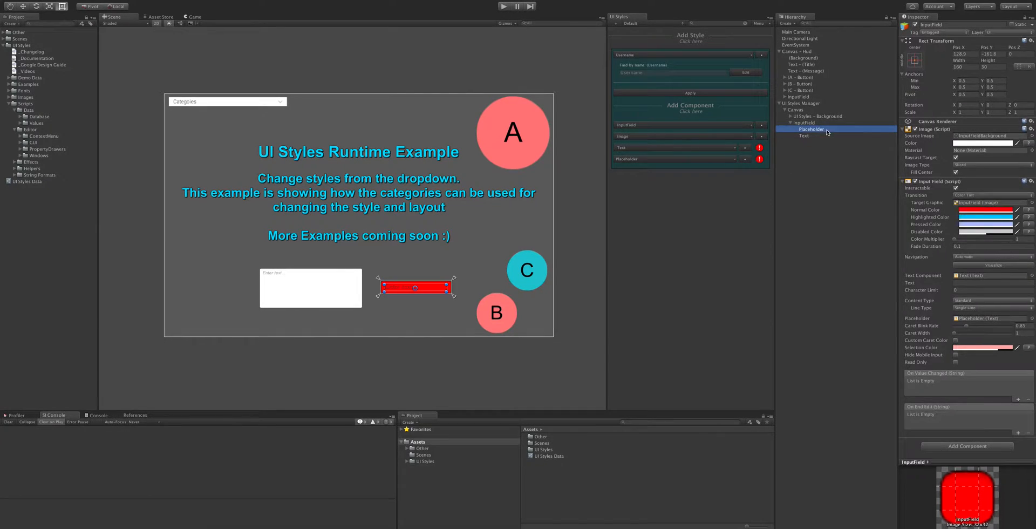
# Try to add a second Text component to the InputField's Text object
pyautogui.click(825, 135)
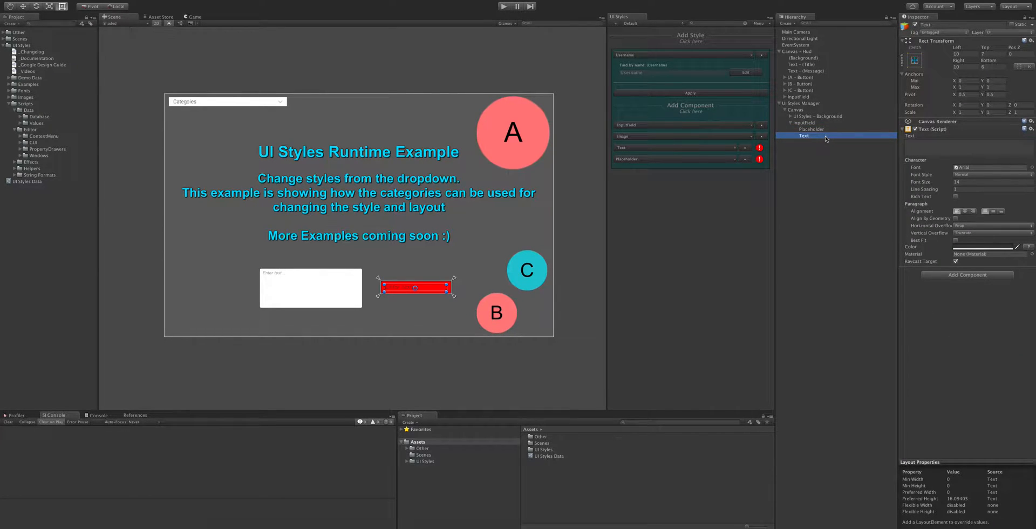
pyautogui.click(954, 274)
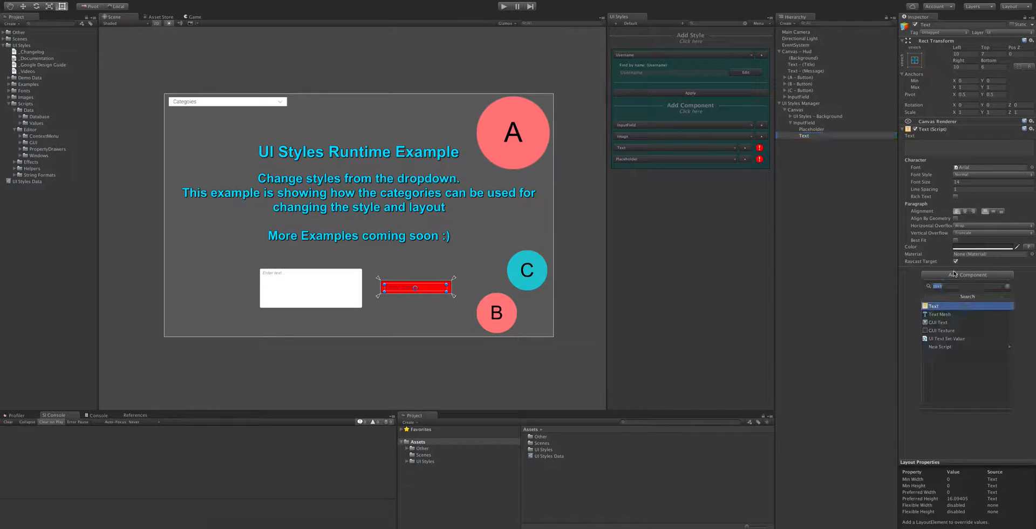
pyautogui.click(946, 306)
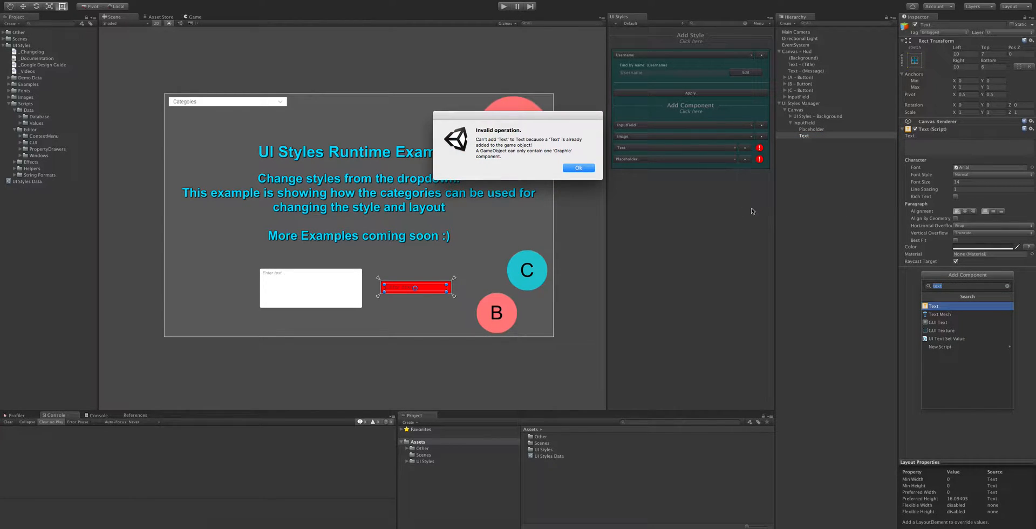
pyautogui.press('Return')
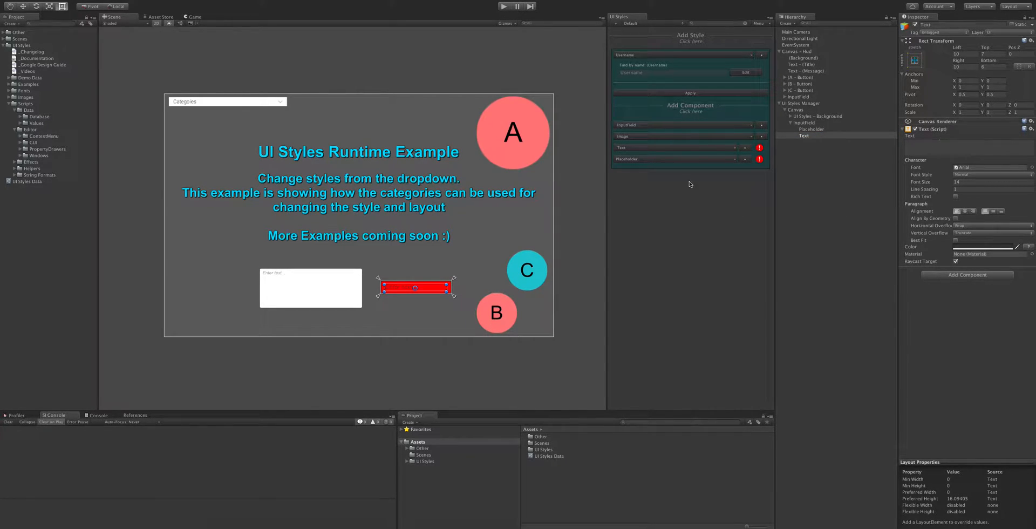
# Examine the component paths and warnings of the style's Text and Placeholder components, and collapse both
pyautogui.click(641, 159)
pyautogui.click(649, 158)
pyautogui.click(651, 147)
pyautogui.click(651, 148)
pyautogui.click(650, 147)
pyautogui.click(650, 147)
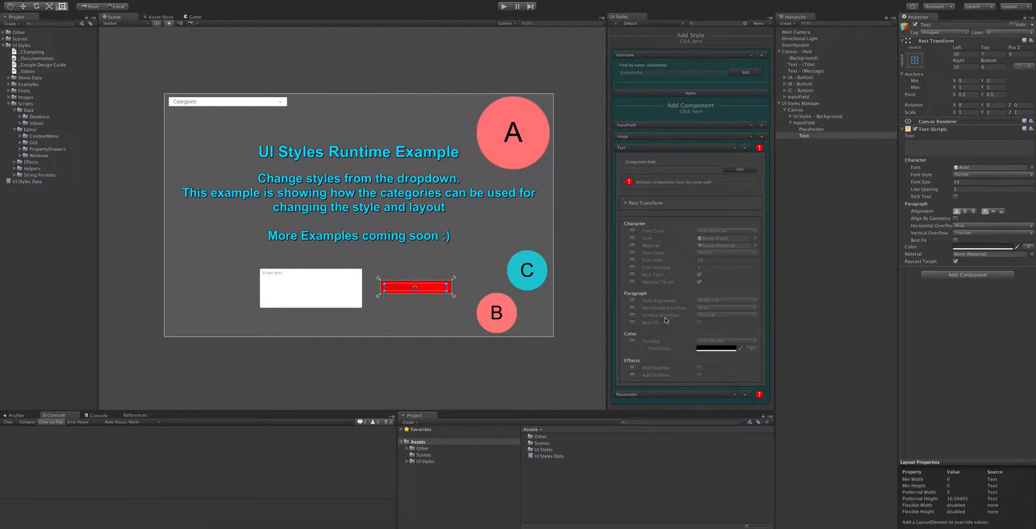
pyautogui.click(649, 147)
pyautogui.click(651, 157)
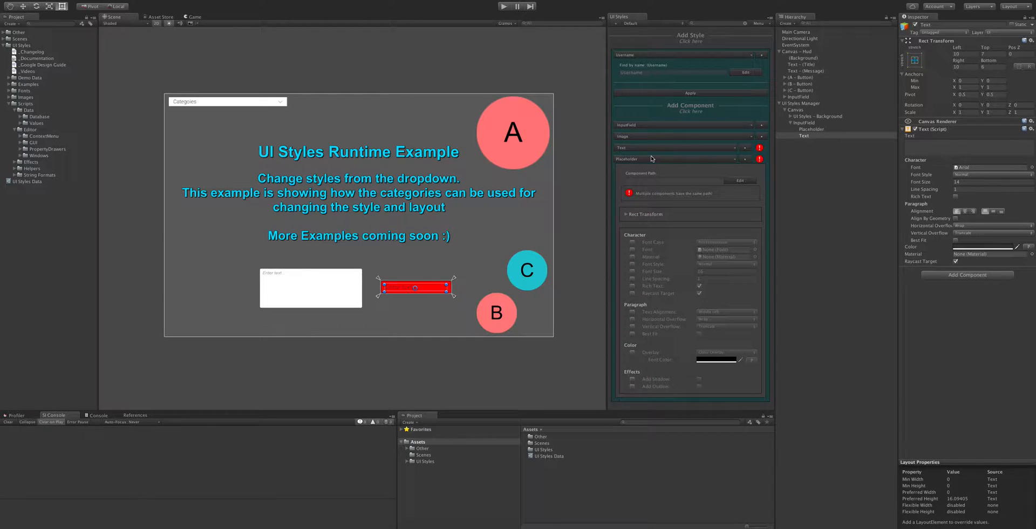
pyautogui.click(668, 162)
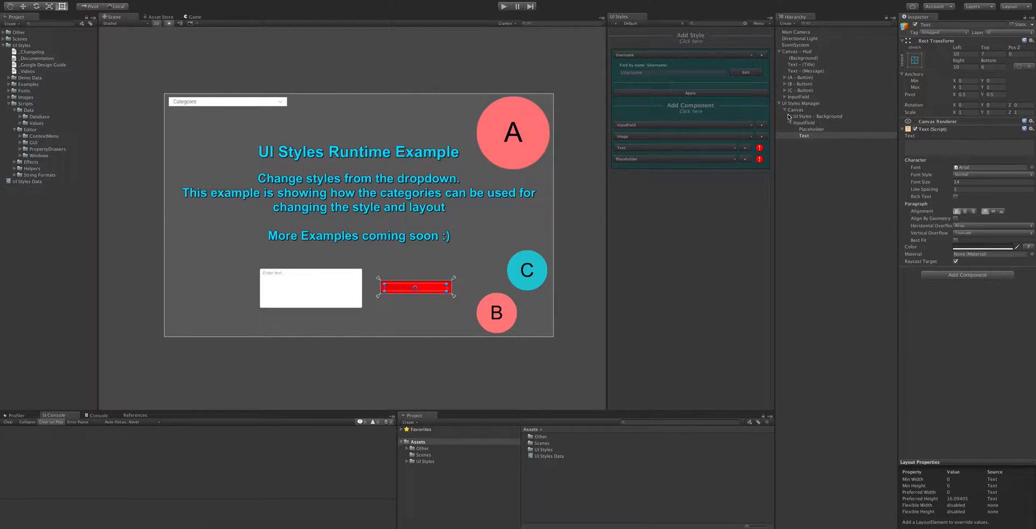
# Try to set the Text component's path from the InputField's Text child, and inspect and clear the console errors
pyautogui.click(806, 123)
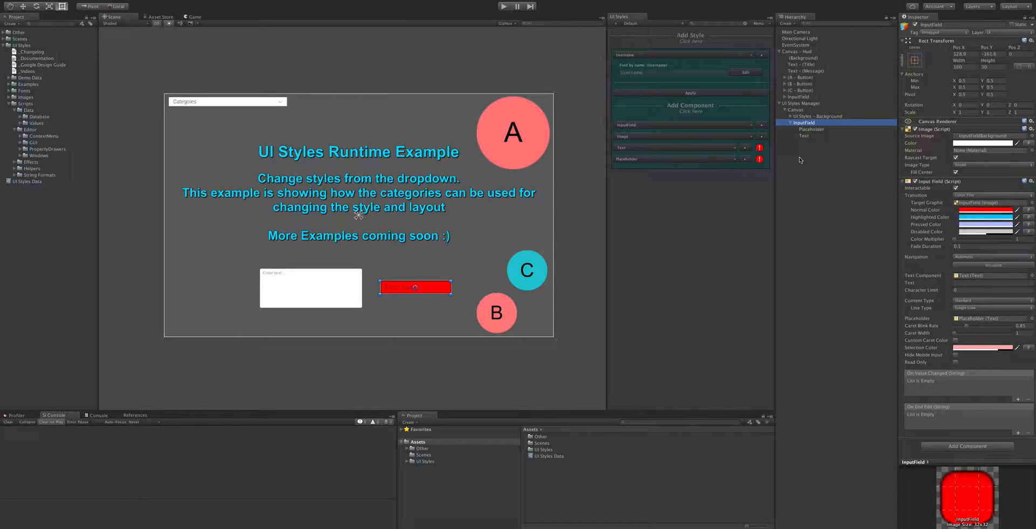
pyautogui.click(657, 147)
pyautogui.moveTo(804, 135); pyautogui.dragTo(652, 172)
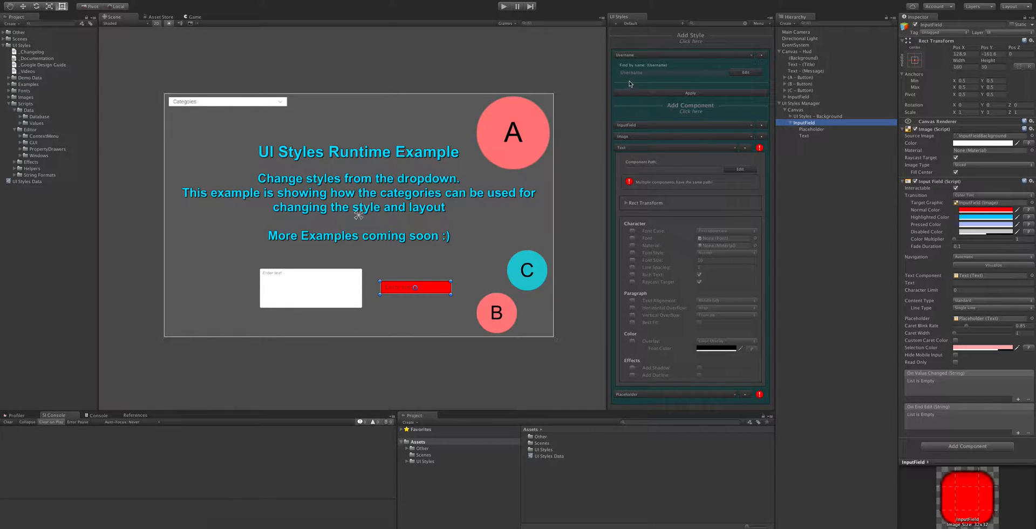
pyautogui.click(59, 448)
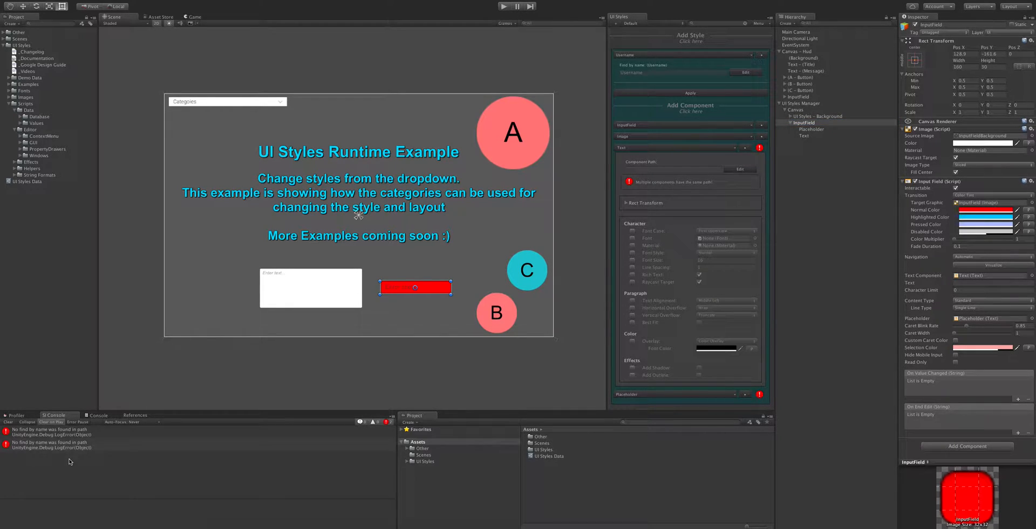
pyautogui.click(15, 433)
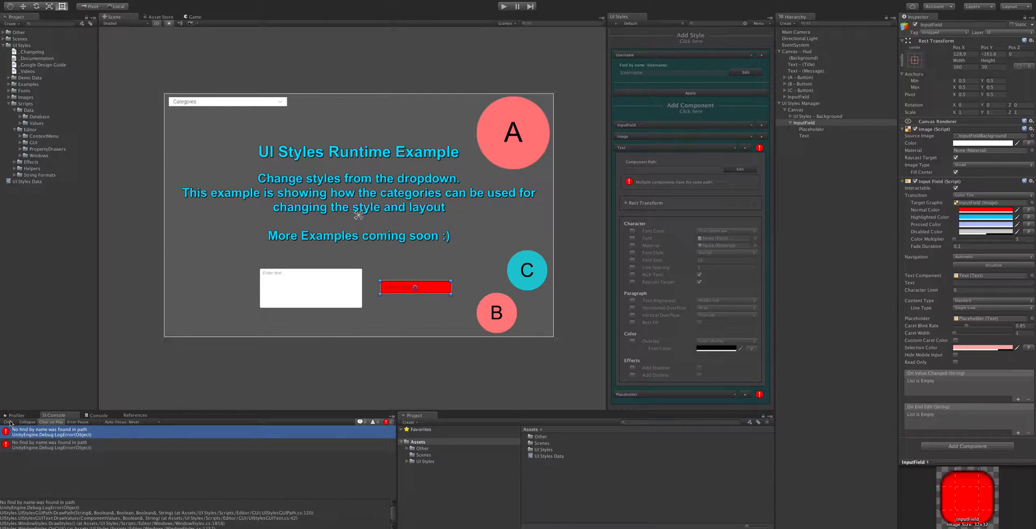
pyautogui.click(8, 422)
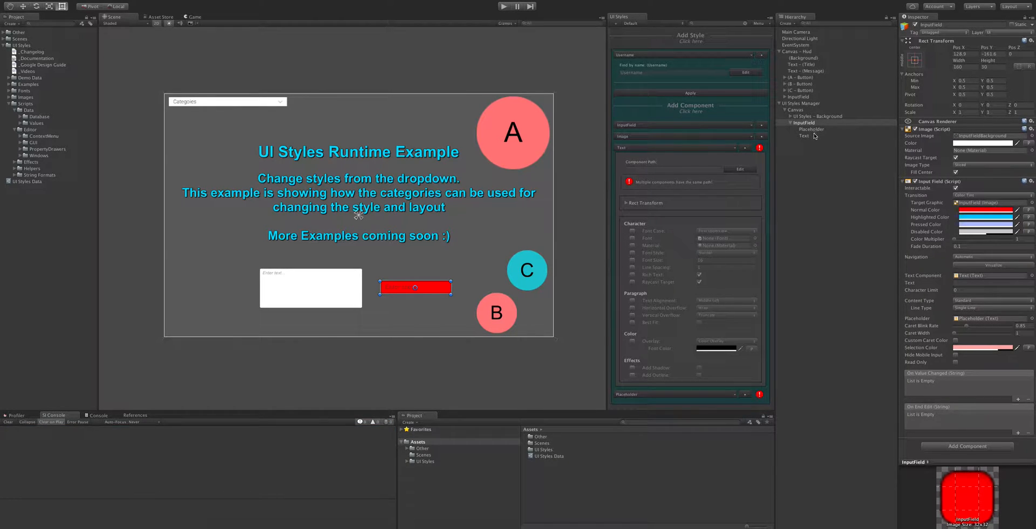
# Apply the Username style to the InputField object and set the Text component's path from its Text child
pyautogui.click(811, 123)
pyautogui.click(230, 512)
pyautogui.click(793, 123)
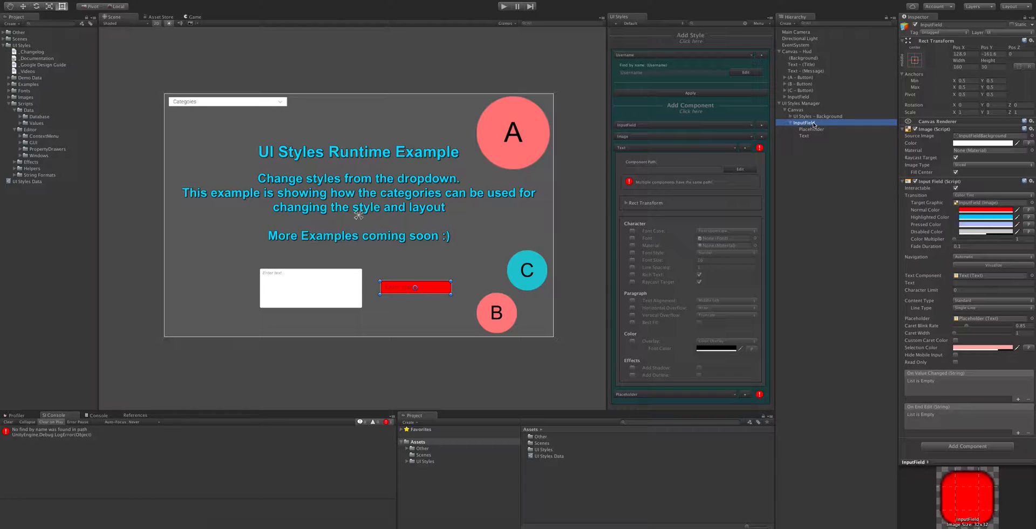
pyautogui.click(689, 91)
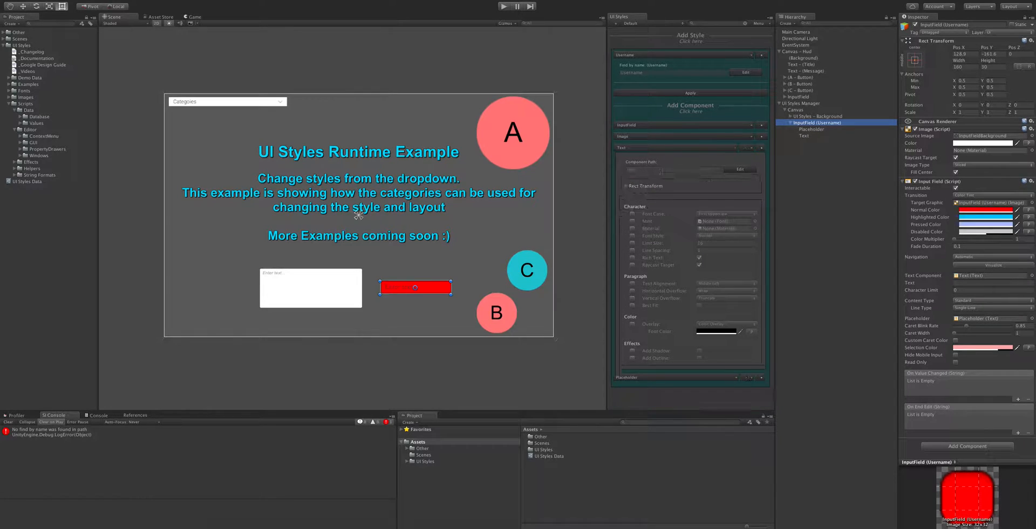
# Collapse the Text component and set the Placeholder component's path from the Placeholder child of InputField (Username)
pyautogui.click(636, 147)
pyautogui.click(637, 159)
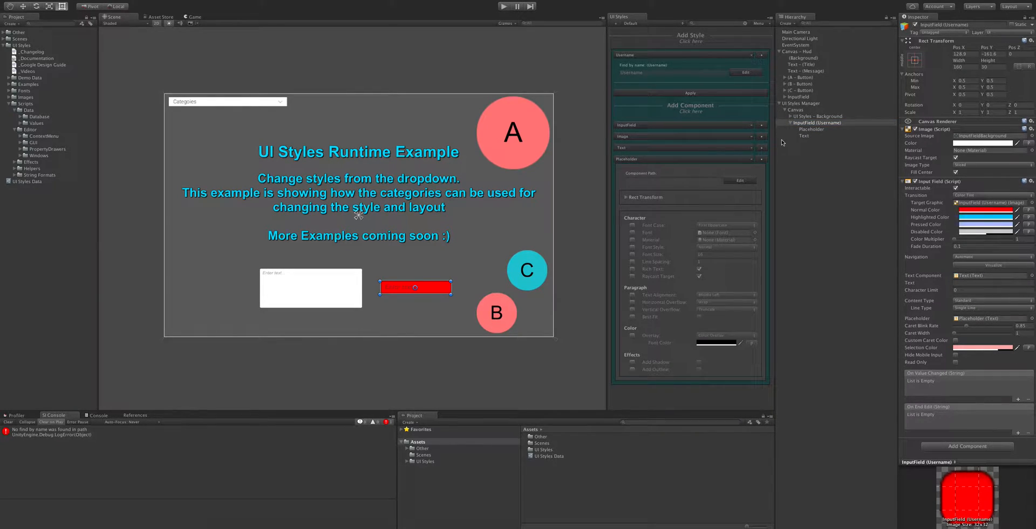
pyautogui.moveTo(809, 131); pyautogui.dragTo(665, 179)
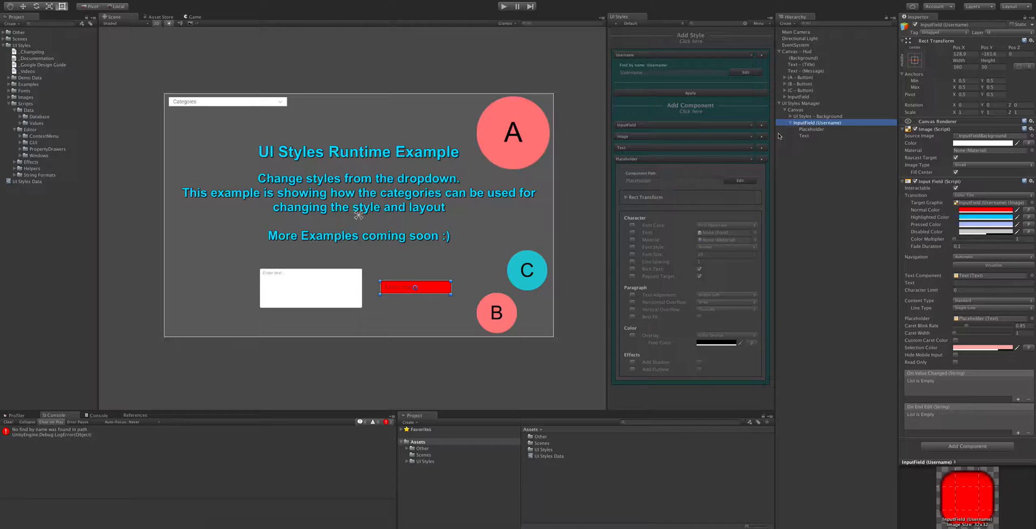
# Nest the Placeholder object under Text and reassign the component path from it, and restore the original hierarchy and path
pyautogui.moveTo(815, 130); pyautogui.dragTo(656, 182)
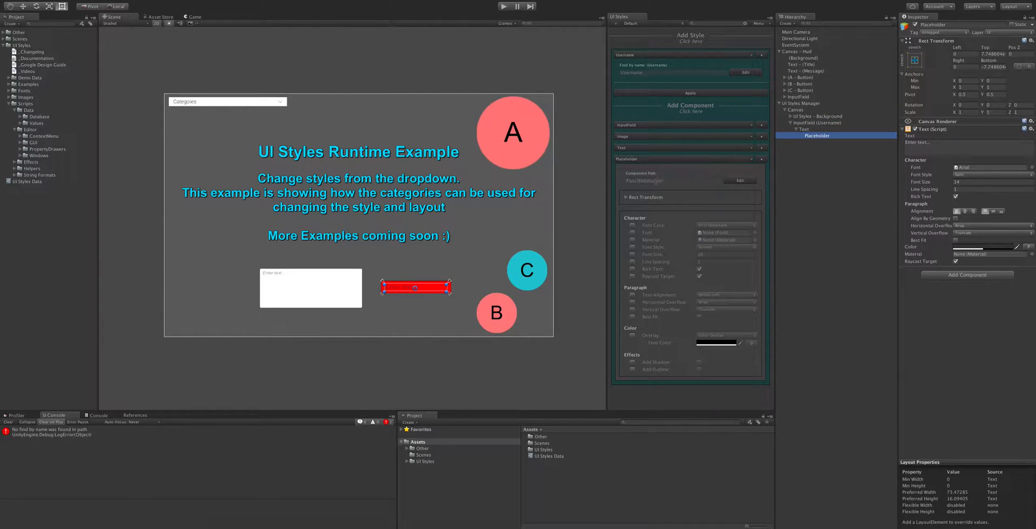
pyautogui.moveTo(823, 137); pyautogui.dragTo(666, 179)
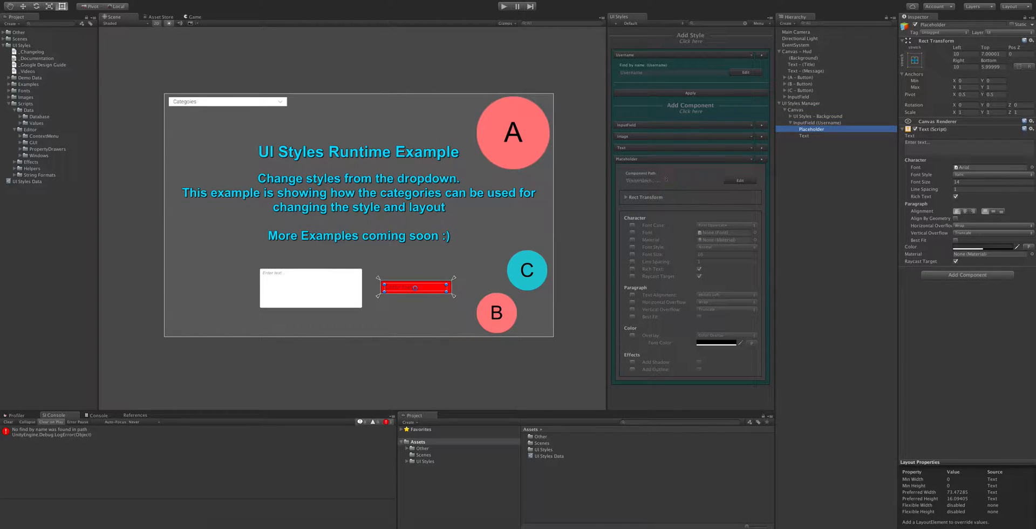
# Open the Placeholder component's path for manual editing, close it without a change, and collapse the component
pyautogui.click(739, 180)
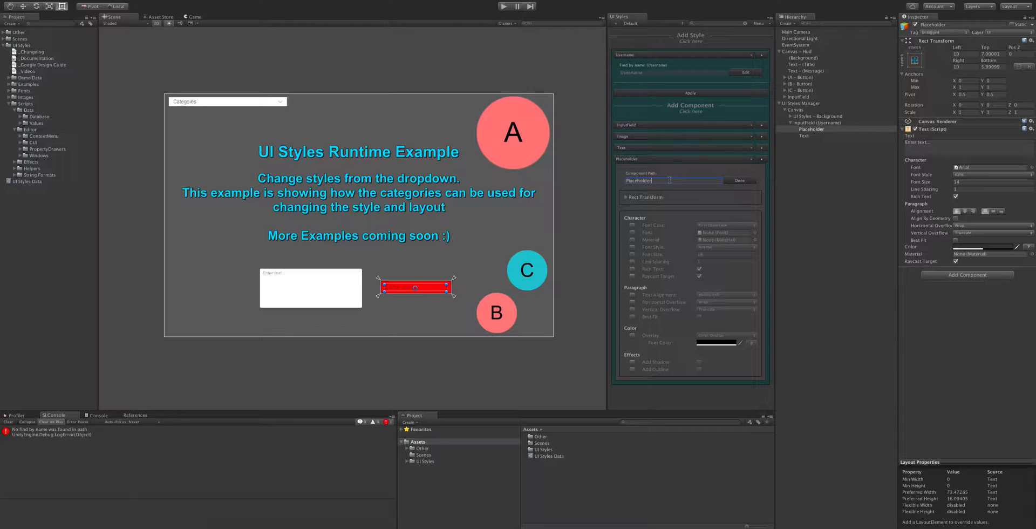
pyautogui.click(740, 180)
pyautogui.click(630, 160)
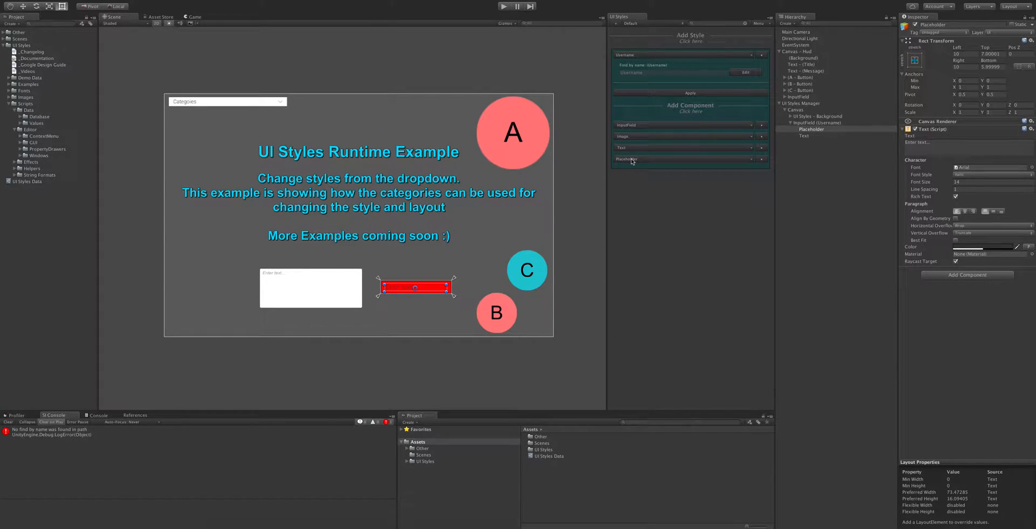
# Add a UI Image as a child of InputField (Username) and place it just beside the red field's right end
pyautogui.rightClick(818, 124)
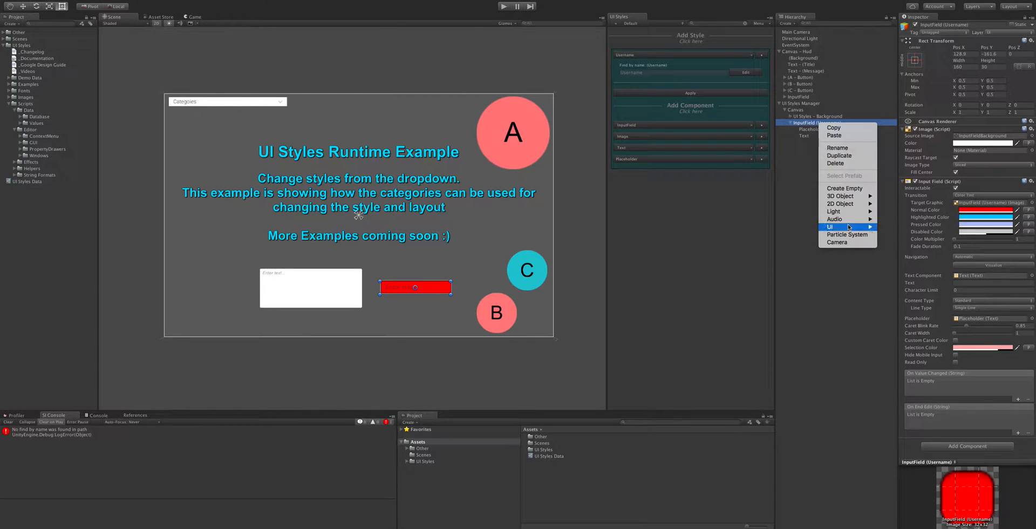
pyautogui.moveTo(849, 227)
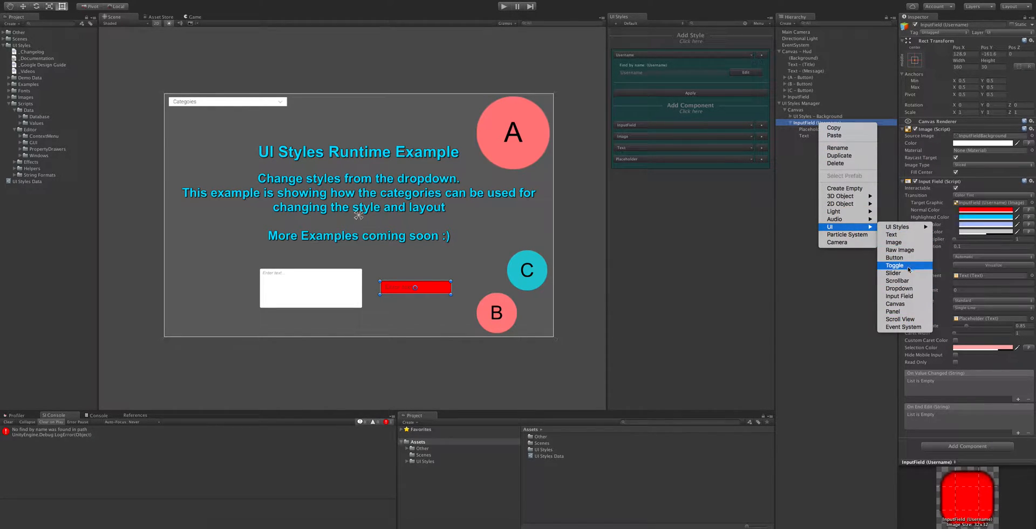
pyautogui.click(455, 305)
pyautogui.moveTo(416, 294); pyautogui.dragTo(475, 280)
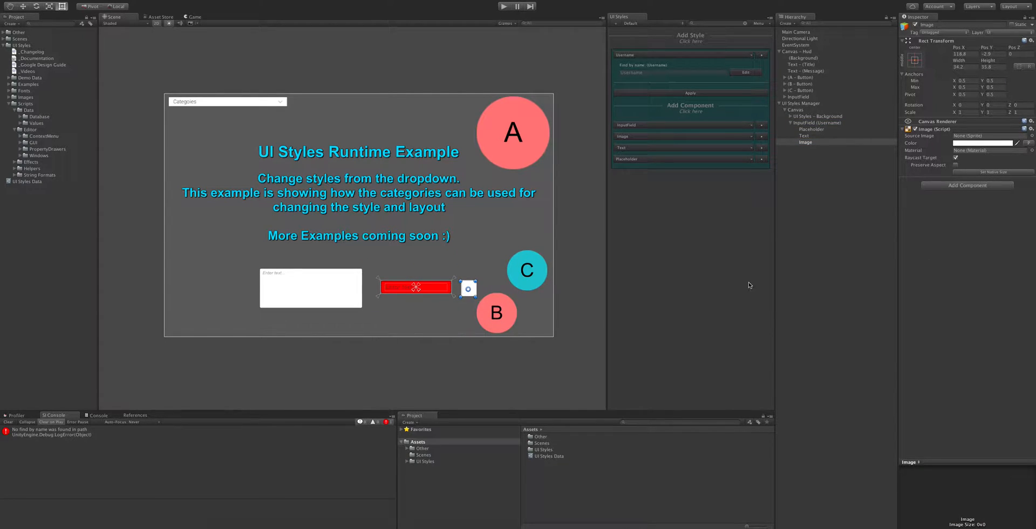
# Set the new image's source image to the Tick sprite
pyautogui.click(1031, 138)
pyautogui.scroll(-15, 782, 169)
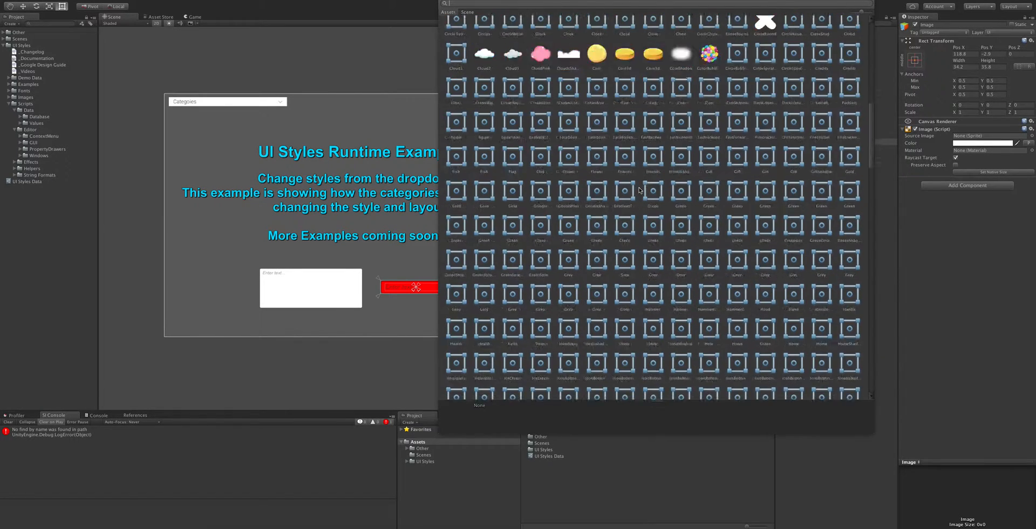
pyautogui.doubleClick(802, 142)
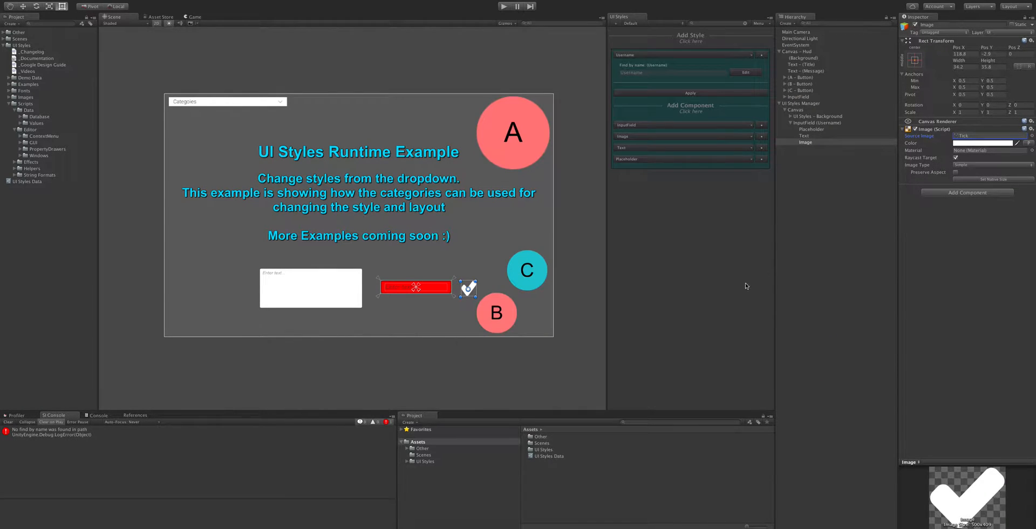
# Add the tick's Image component to the Username style and set its component path from the Image child object
pyautogui.moveTo(945, 131); pyautogui.dragTo(696, 111)
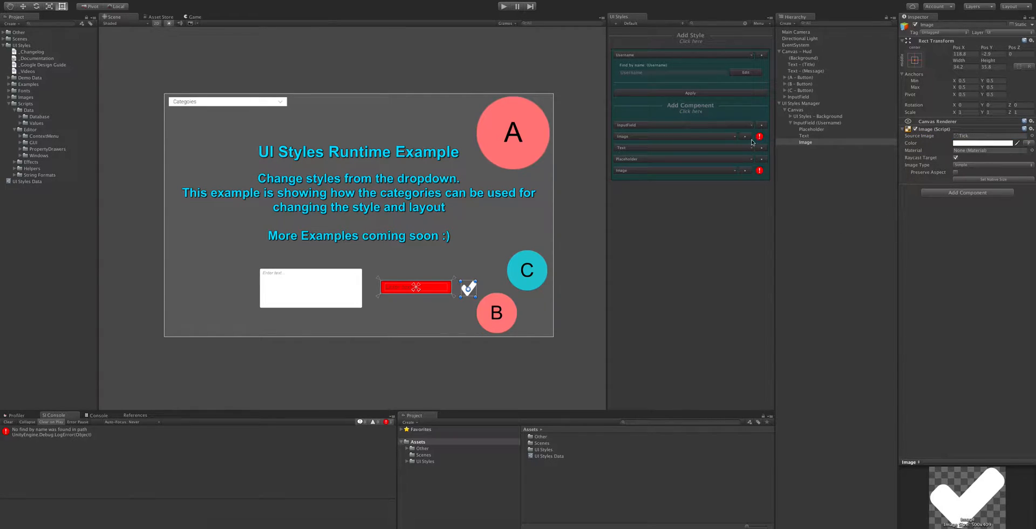
pyautogui.click(642, 171)
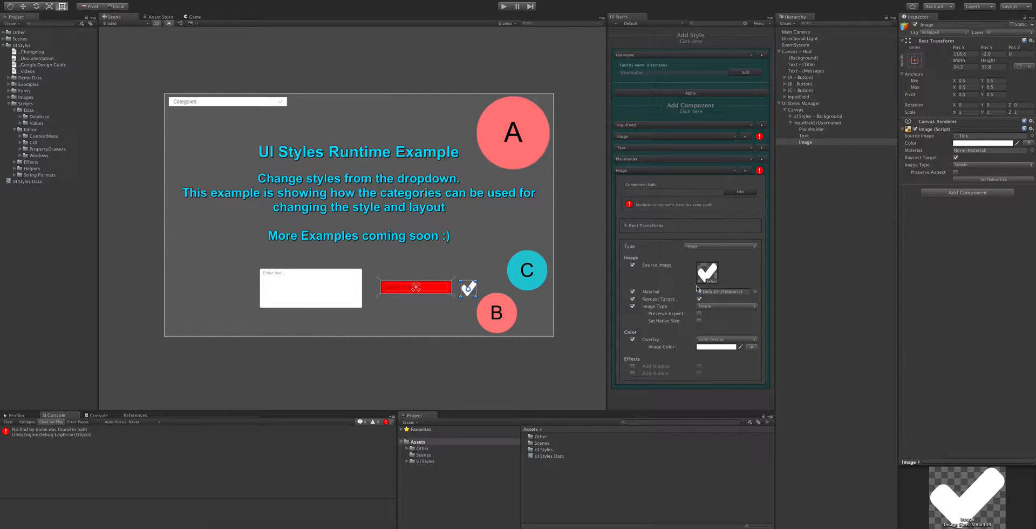
pyautogui.moveTo(805, 142); pyautogui.dragTo(656, 196)
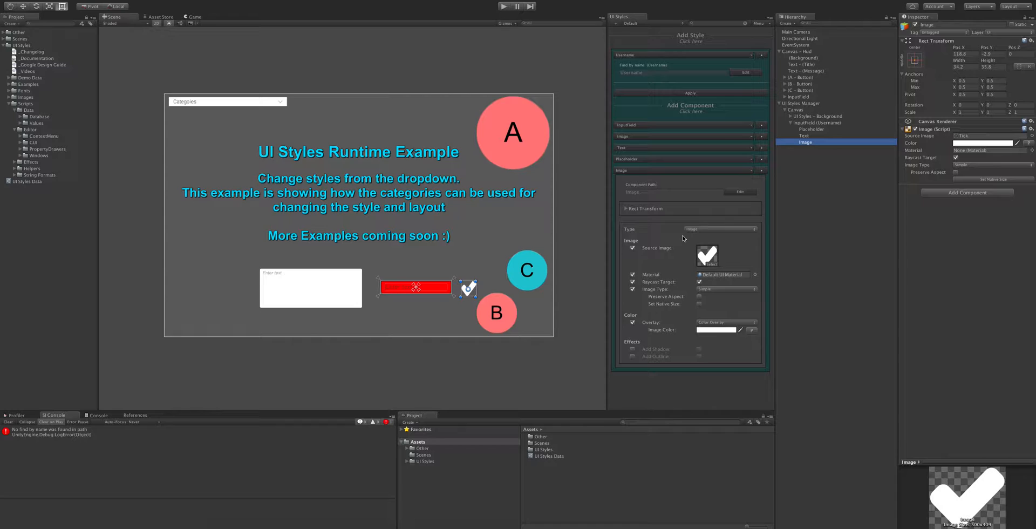
# Rename the Image child object to Tick and reassign the style component's path from it
pyautogui.click(807, 142)
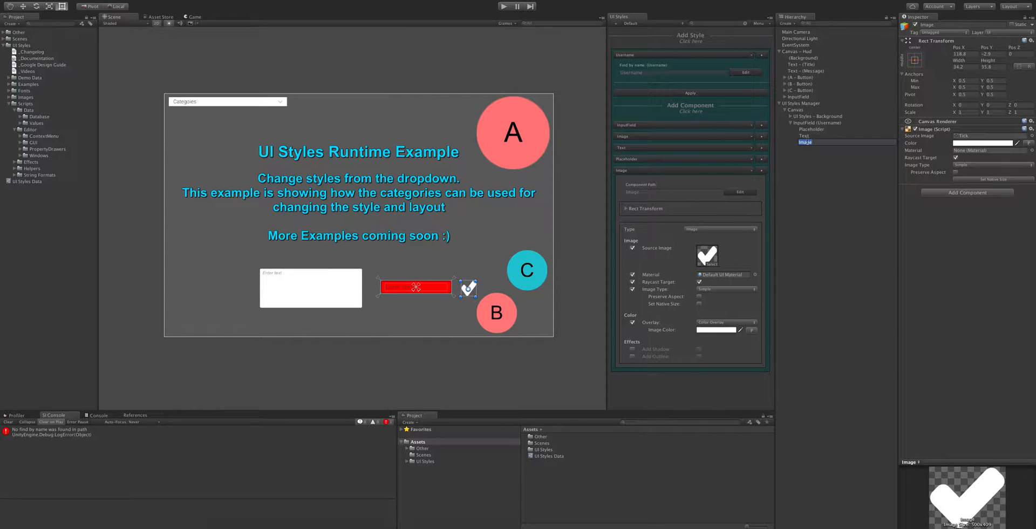
pyautogui.write('Tick')
pyautogui.press('Return')
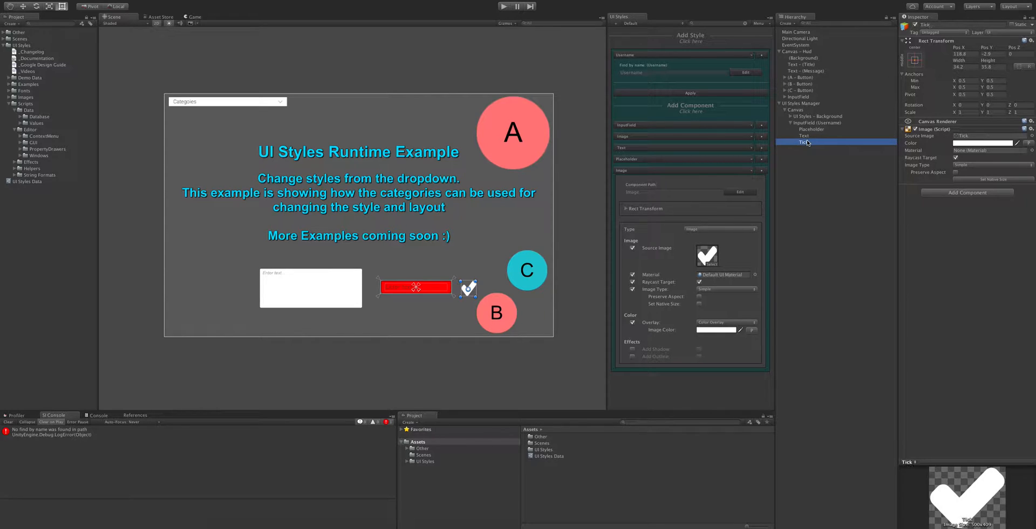
pyautogui.moveTo(815, 143); pyautogui.dragTo(662, 196)
# Transfer the Tick object's Rect Transform to the new Image component of the style and collapse the component
pyautogui.click(659, 208)
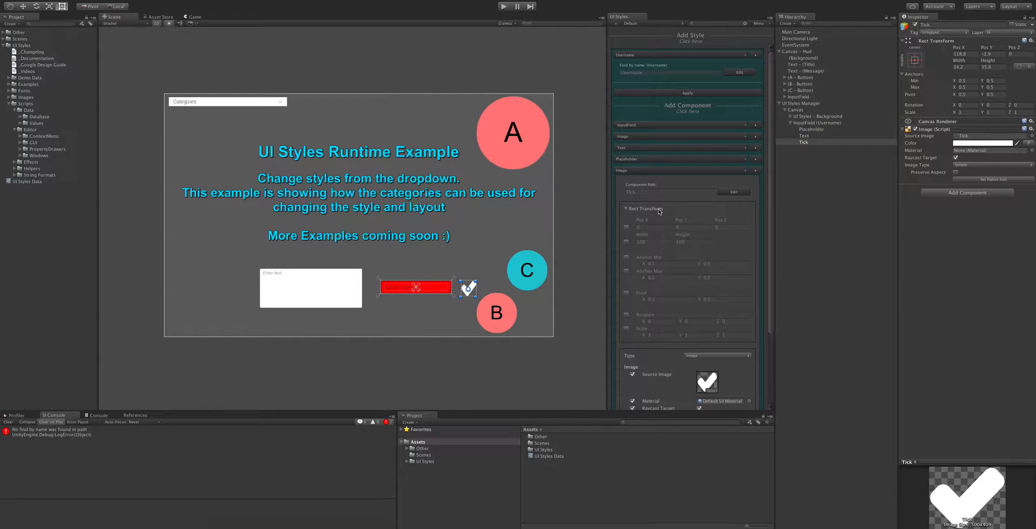
pyautogui.moveTo(935, 42); pyautogui.dragTo(700, 239)
pyautogui.click(653, 170)
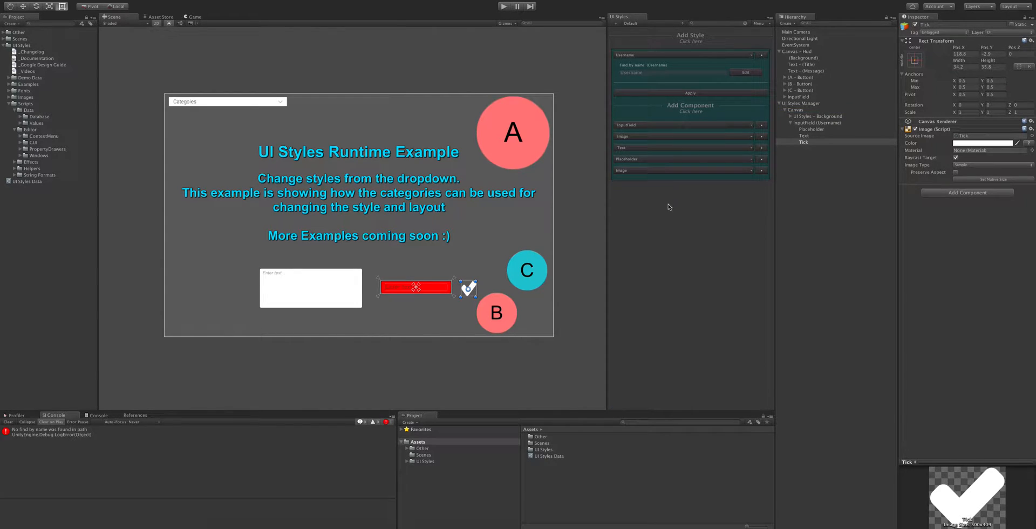
# Review the InputField, Image and Text components of the Username style and collapse the style
pyautogui.click(687, 125)
pyautogui.click(687, 124)
pyautogui.click(665, 135)
pyautogui.click(664, 135)
pyautogui.click(655, 147)
pyautogui.click(655, 147)
pyautogui.click(679, 53)
pyautogui.click(677, 55)
pyautogui.click(657, 57)
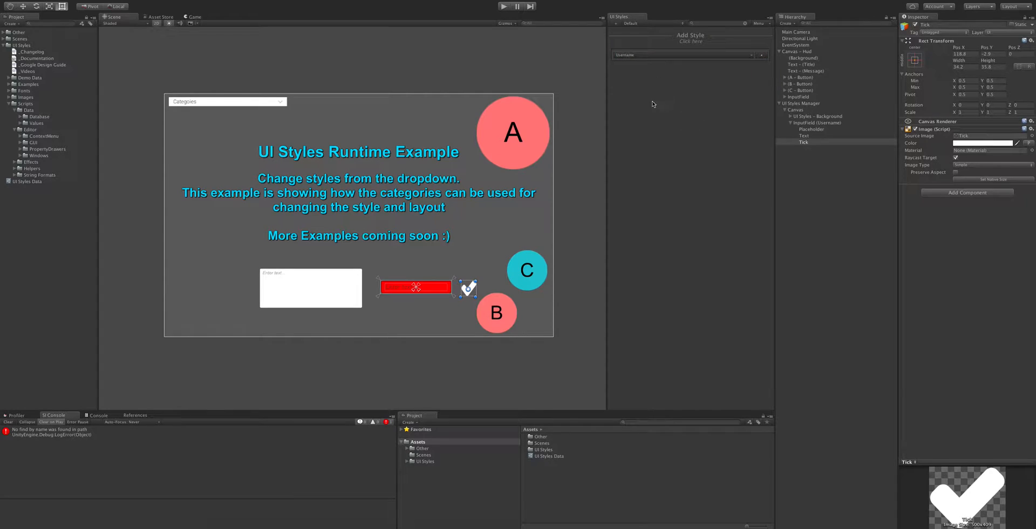
# Delete the InputField (Username) object from the canvas under UI Styles Manager
pyautogui.click(761, 24)
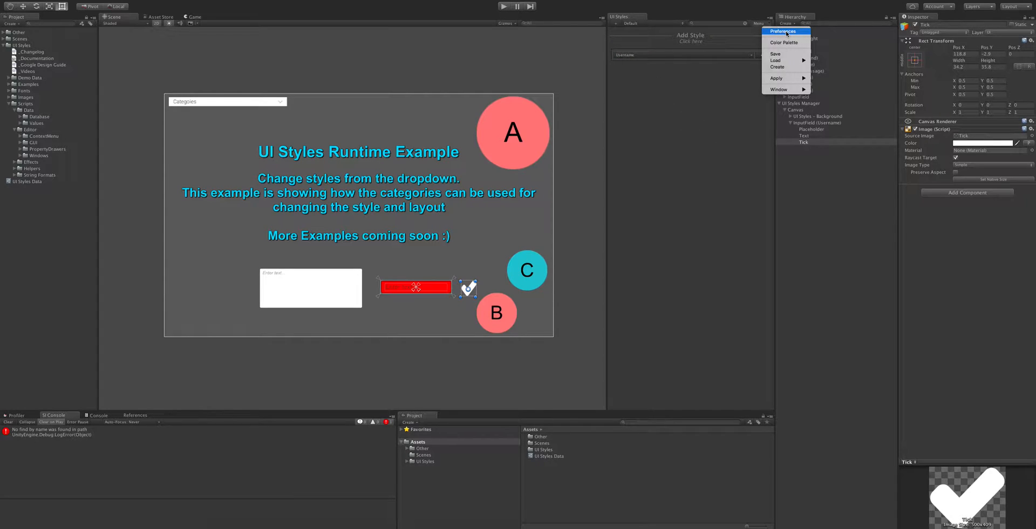
pyautogui.click(786, 32)
pyautogui.click(790, 123)
pyautogui.click(799, 104)
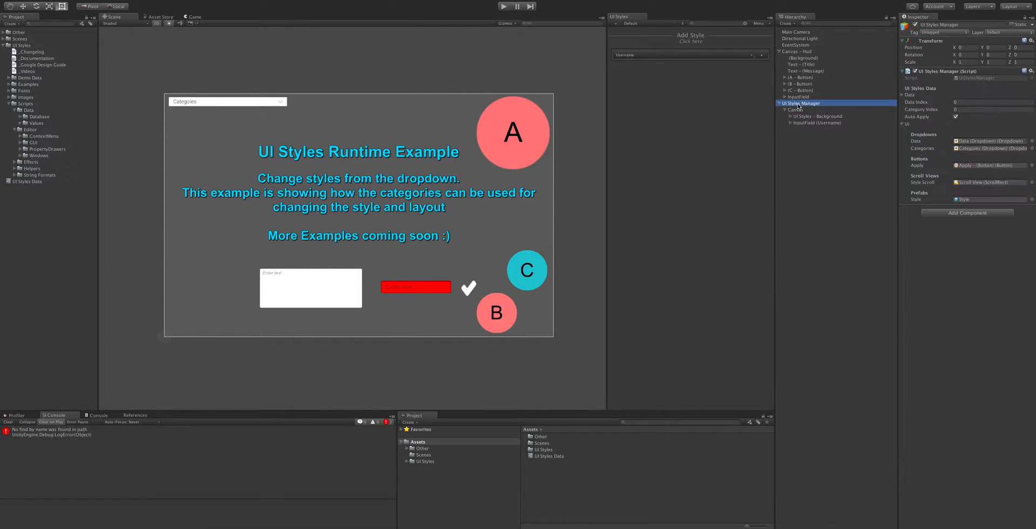
pyautogui.click(795, 110)
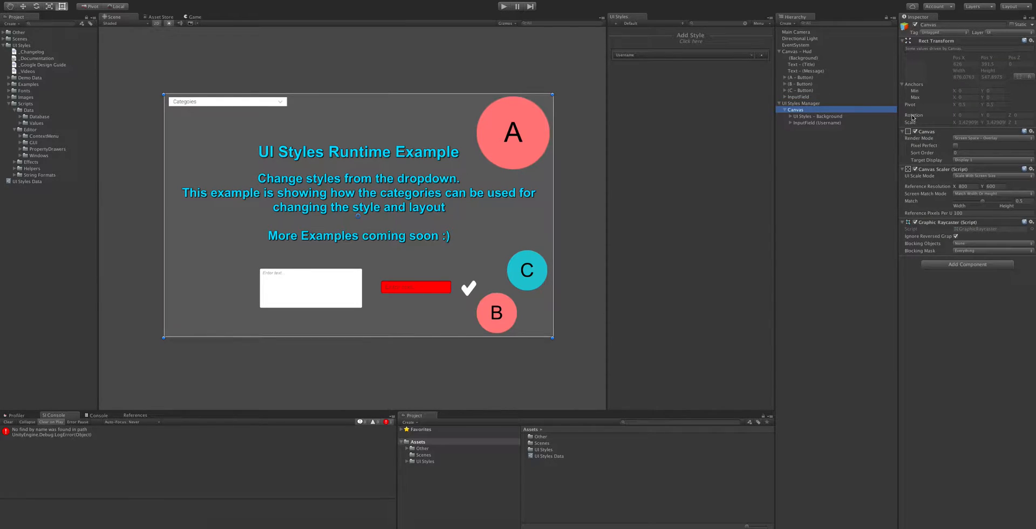
pyautogui.click(841, 123)
pyautogui.press('Delete')
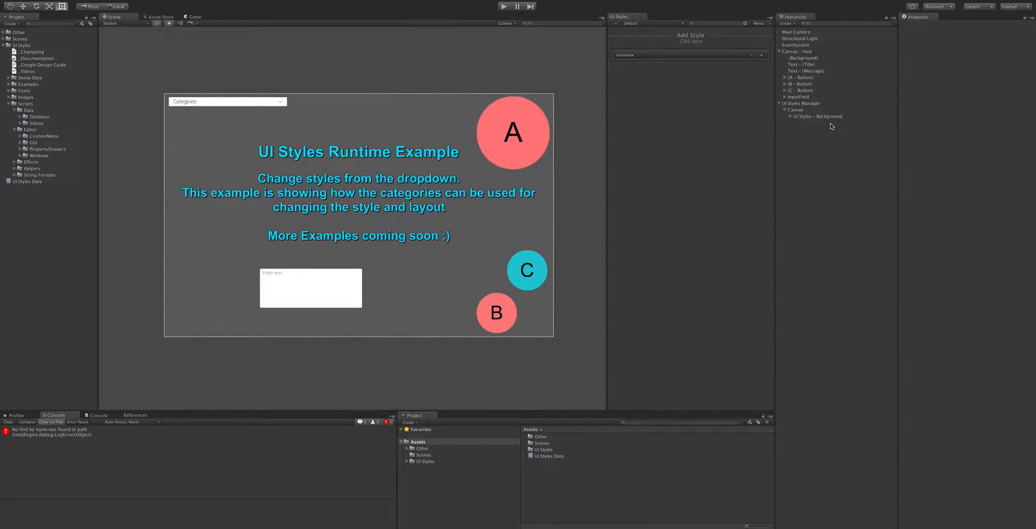
# Delete the white InputField object from Canvas - Hud
pyautogui.click(329, 281)
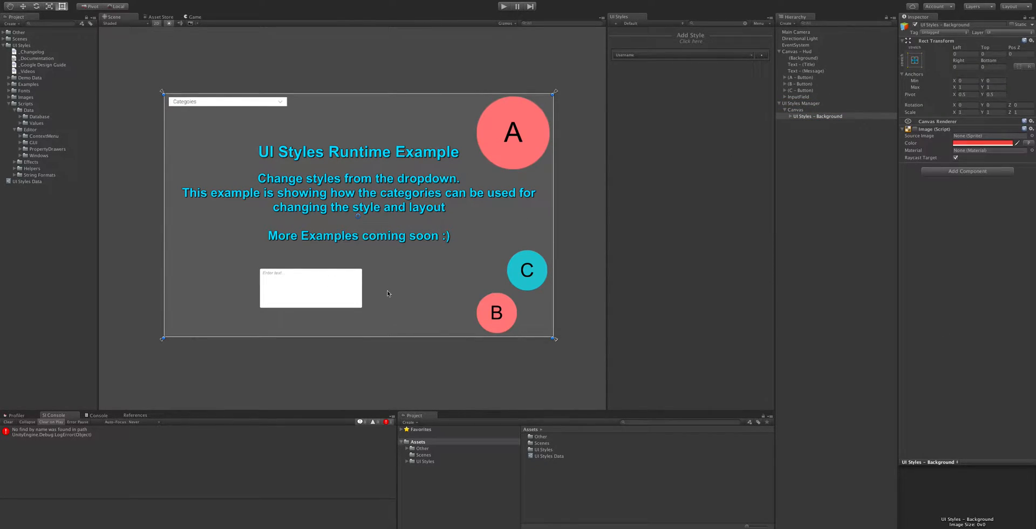
pyautogui.click(359, 291)
pyautogui.click(351, 292)
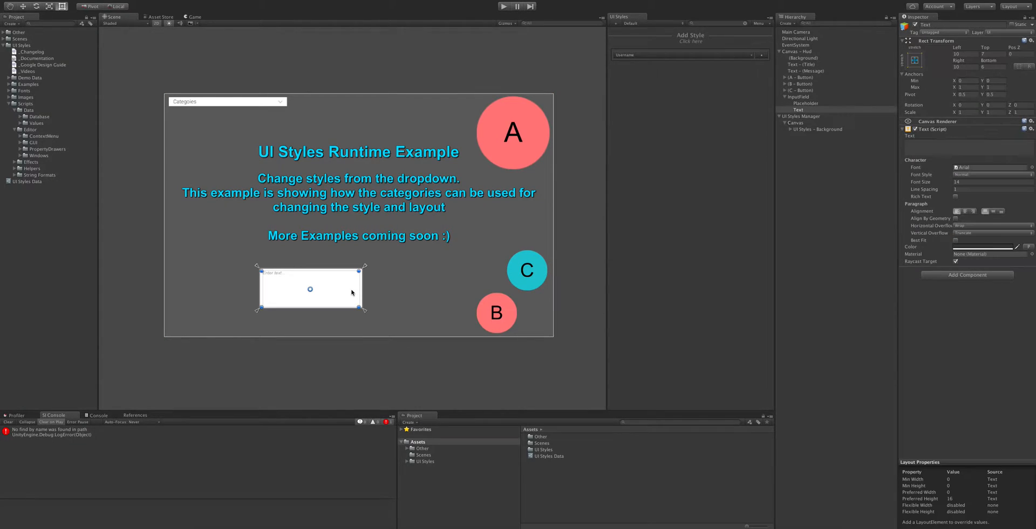
pyautogui.click(798, 96)
pyautogui.press('Delete')
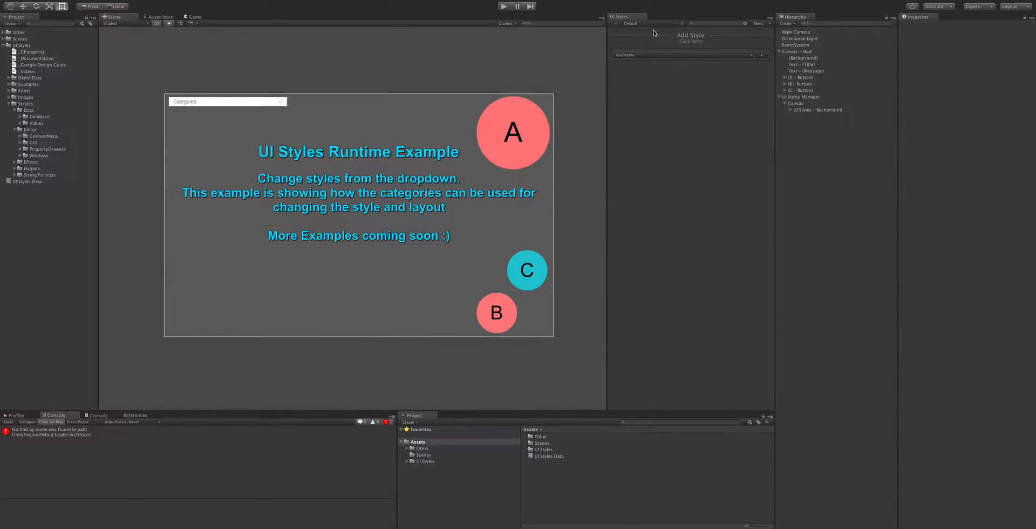
# Load the style data that contains the layout categories and switch to the Layout 1 category
pyautogui.click(692, 73)
pyautogui.click(759, 24)
pyautogui.moveTo(789, 61)
pyautogui.click(833, 64)
pyautogui.click(659, 24)
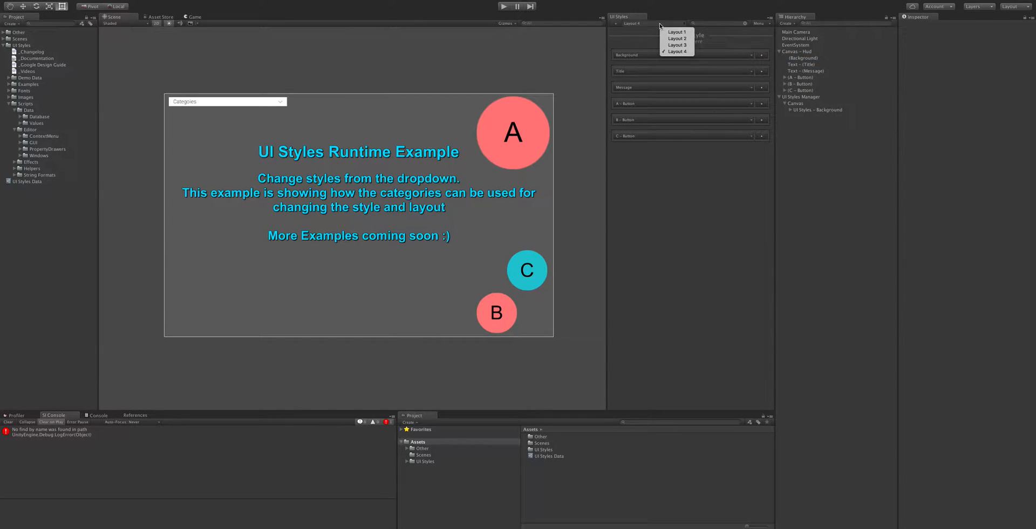
pyautogui.click(669, 33)
# Apply only the Layout 1 category to this scene
pyautogui.rightClick(663, 25)
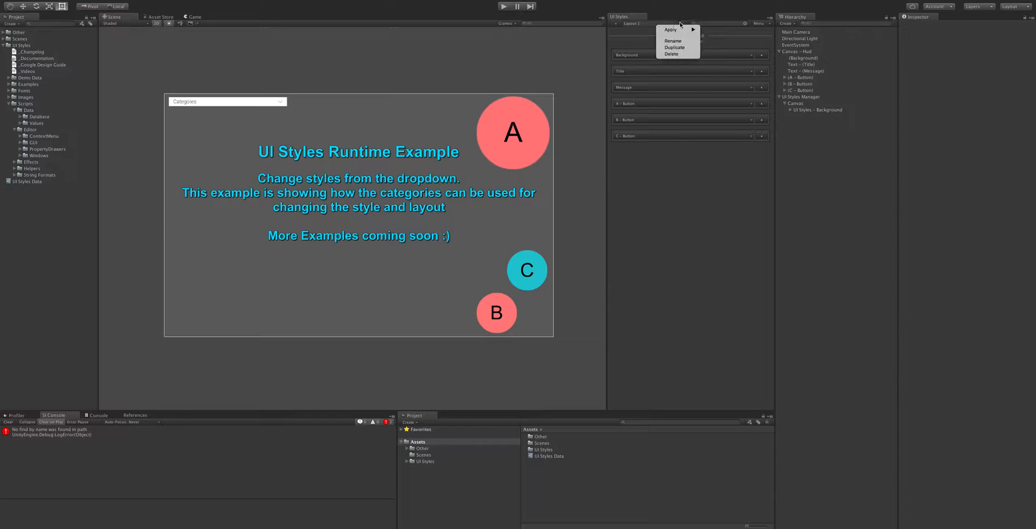
pyautogui.moveTo(677, 30)
pyautogui.moveTo(734, 35)
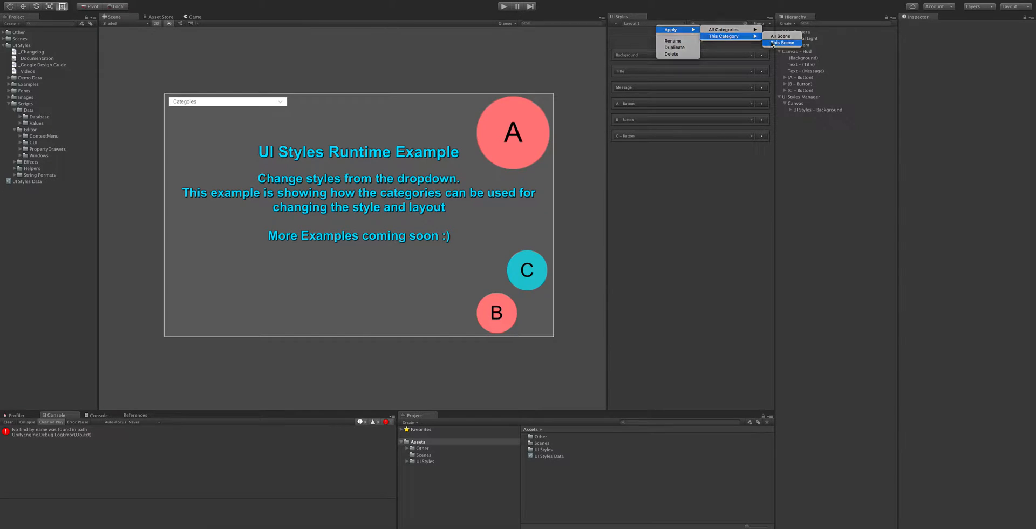
pyautogui.click(771, 43)
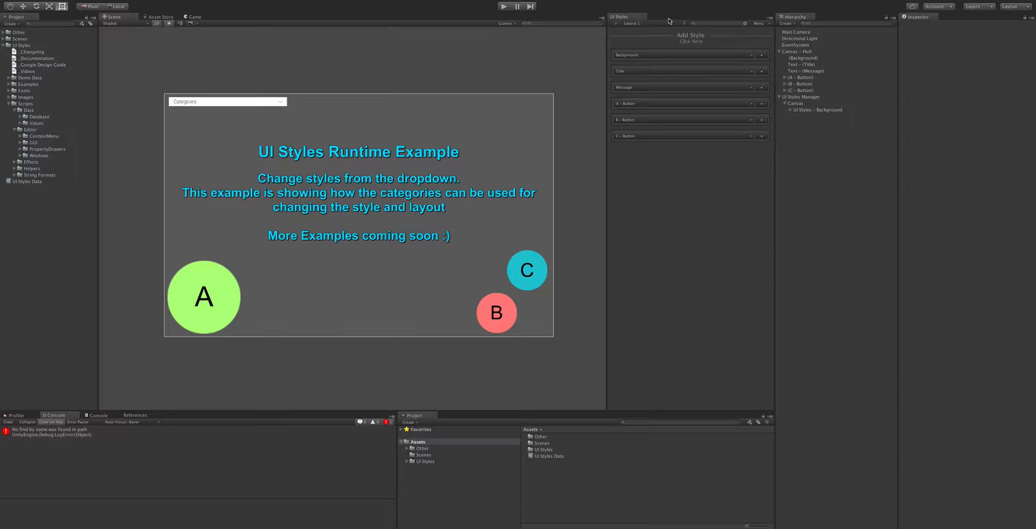
# Check the list of layout categories without changing it and open the UI Styles preferences
pyautogui.click(759, 24)
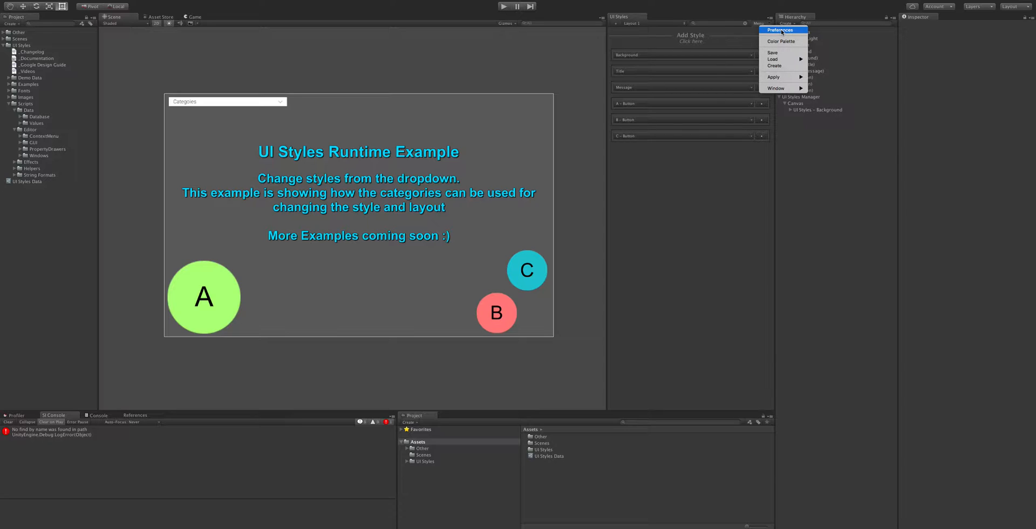
pyautogui.click(649, 154)
pyautogui.click(661, 23)
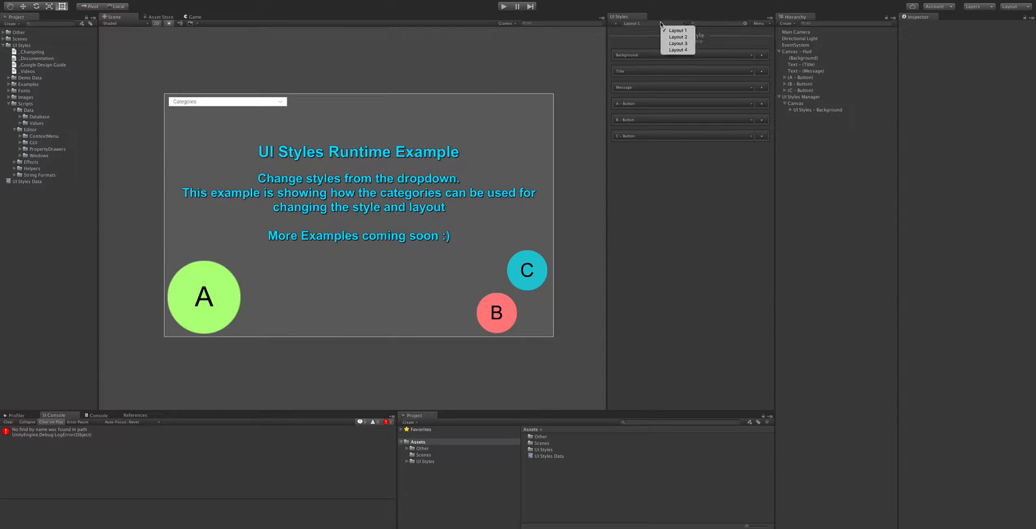
pyautogui.click(695, 194)
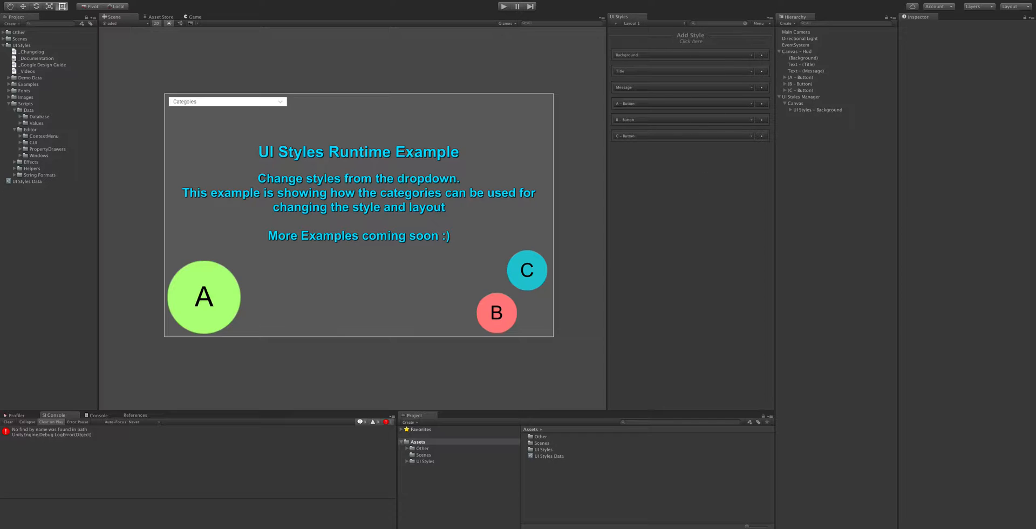
pyautogui.click(760, 24)
pyautogui.click(762, 32)
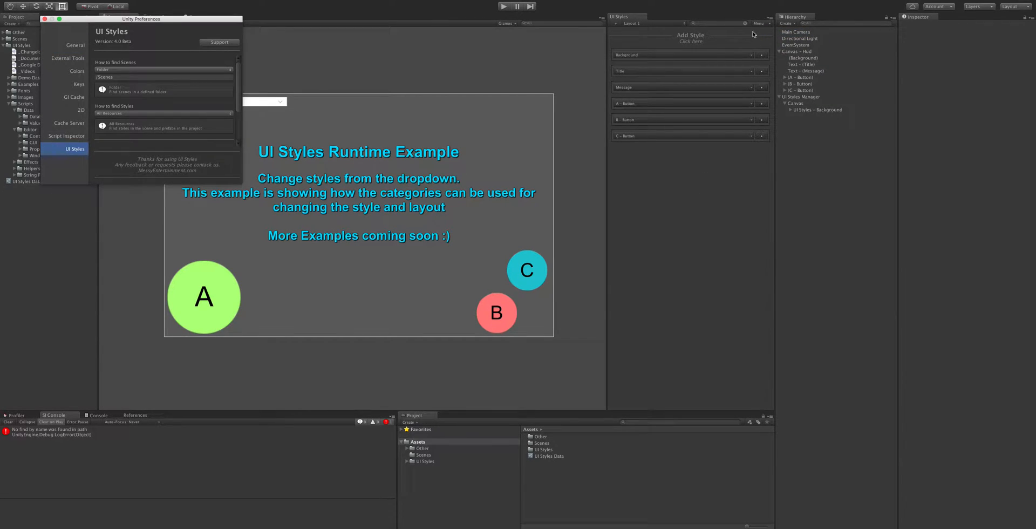
# Make the UI Styles window dockable
pyautogui.click(759, 24)
pyautogui.moveTo(791, 91)
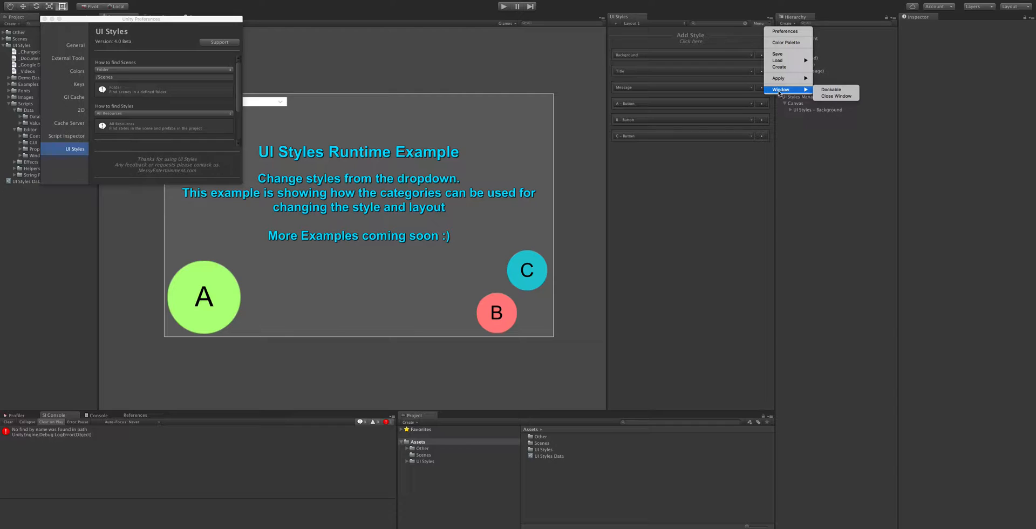
pyautogui.click(825, 89)
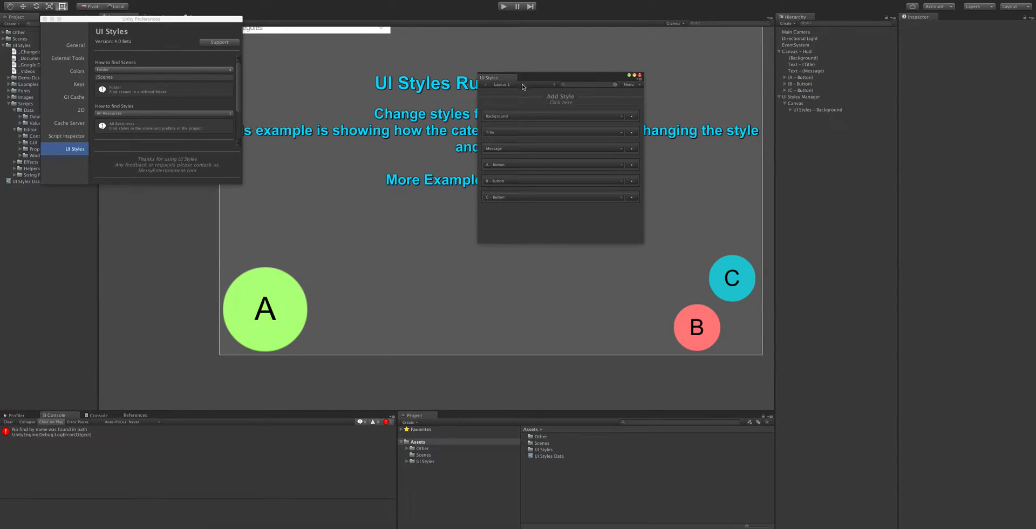
# Turn off docking for the UI Styles window and reposition it over the scene view
pyautogui.click(628, 84)
pyautogui.moveTo(647, 150)
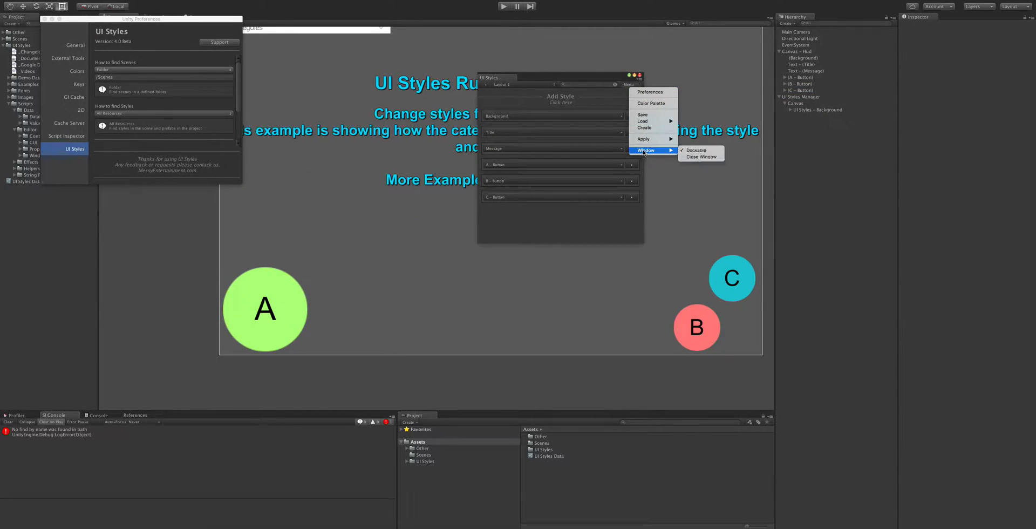
pyautogui.click(691, 151)
pyautogui.moveTo(609, 69)
pyautogui.mouseDown()
pyautogui.moveTo(610, 27)
pyautogui.moveTo(526, 56)
pyautogui.moveTo(671, 54)
pyautogui.moveTo(602, 55)
pyautogui.mouseUp()
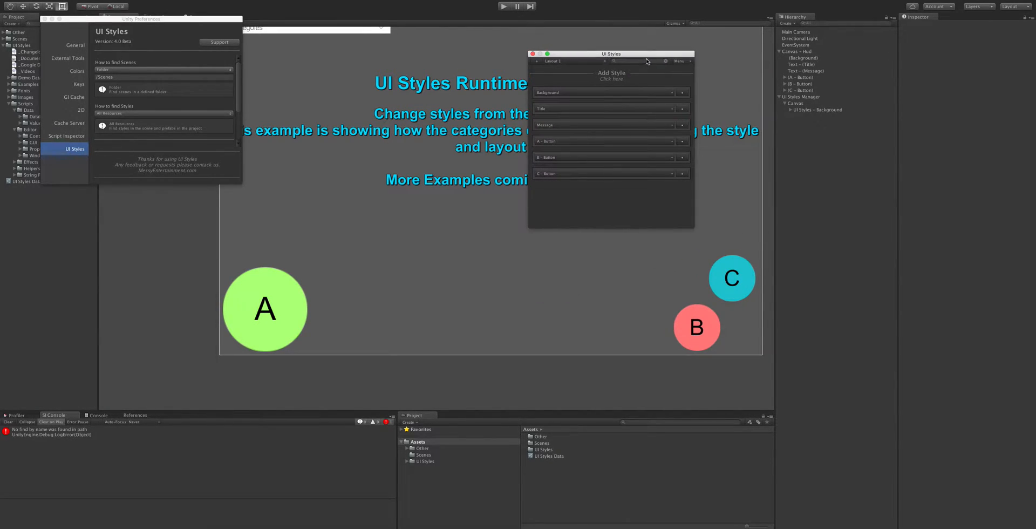
# Close the UI Styles window and reopen it from the Image component of (A - Button)
pyautogui.click(533, 54)
pyautogui.click(804, 78)
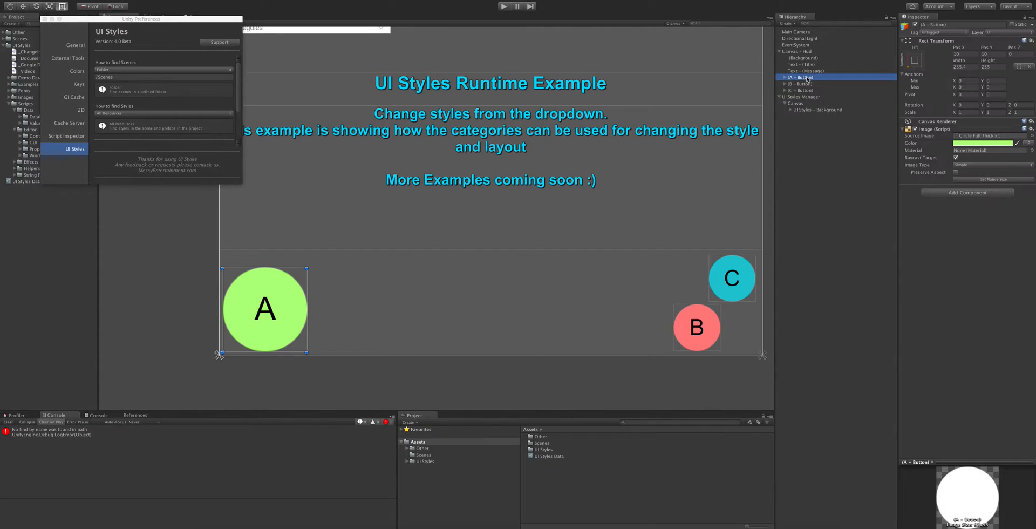
pyautogui.rightClick(925, 130)
pyautogui.click(954, 210)
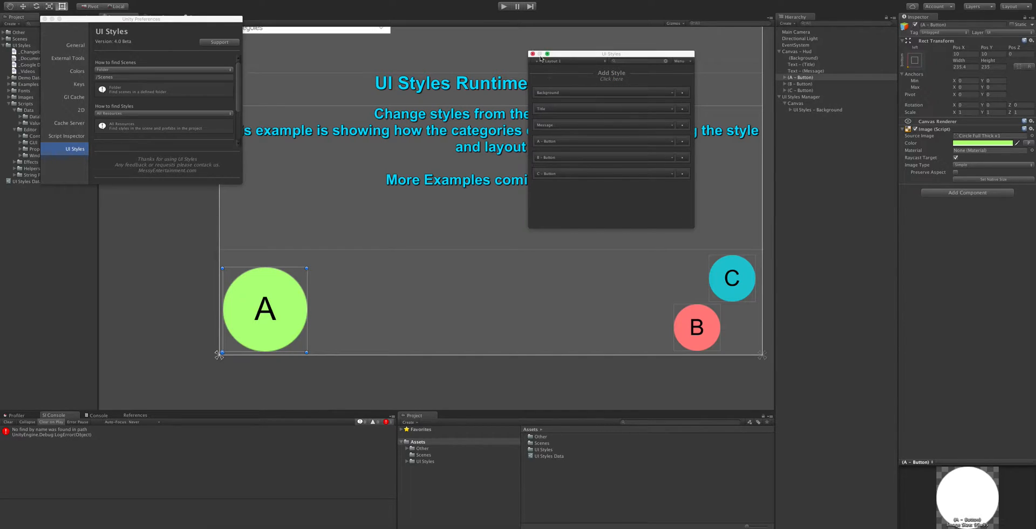
# Make the UI Styles window dockable, dock it between the scene view and the Hierarchy, and narrow it
pyautogui.click(678, 62)
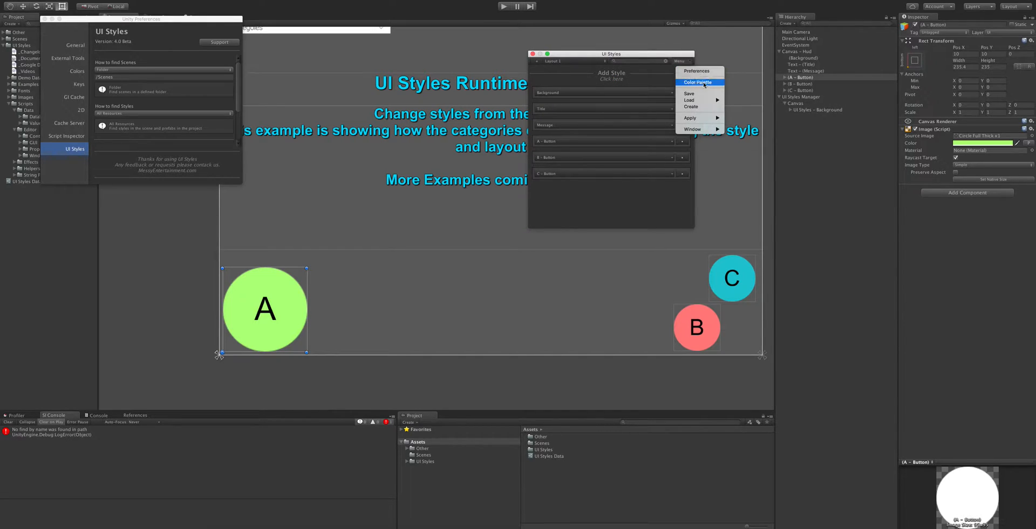
pyautogui.moveTo(709, 129)
pyautogui.click(624, 153)
pyautogui.click(936, 129)
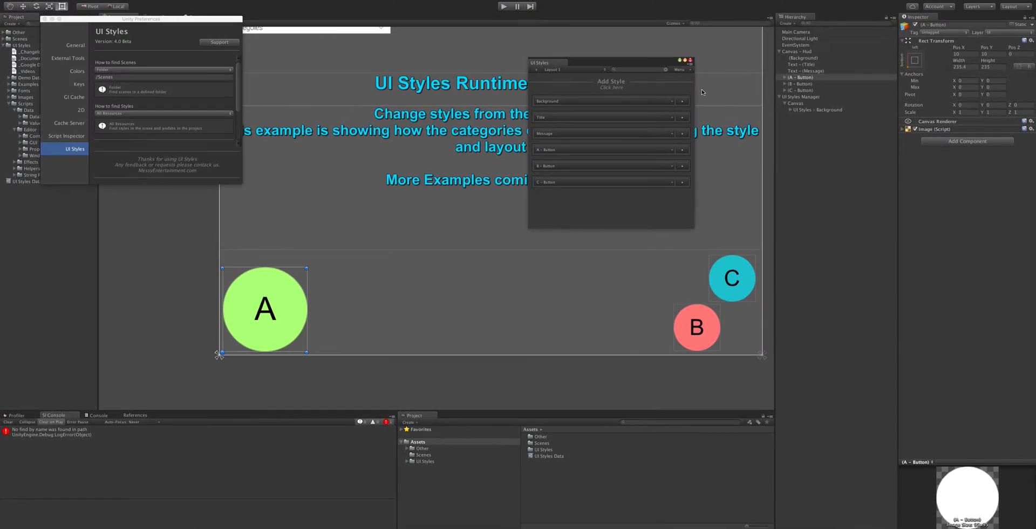
pyautogui.moveTo(562, 65); pyautogui.dragTo(680, 107)
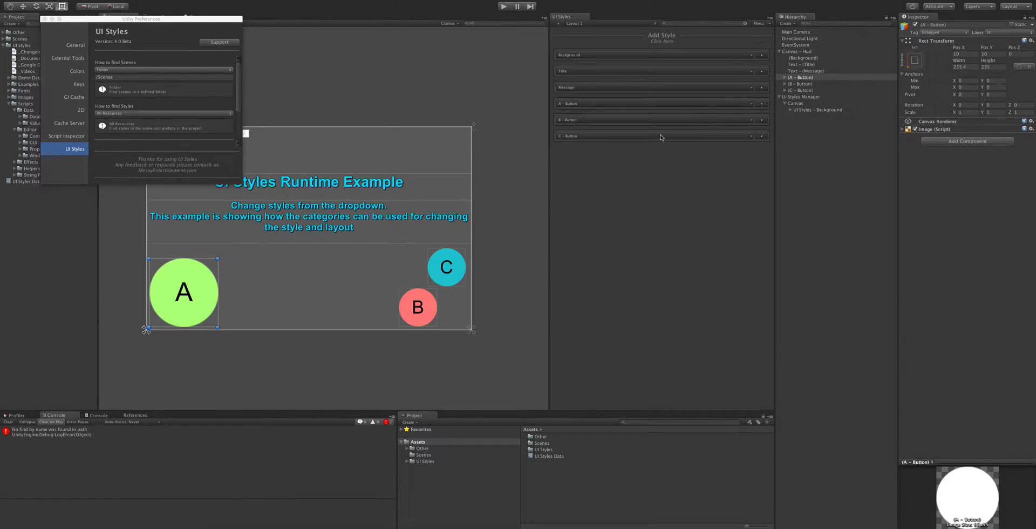
pyautogui.moveTo(548, 175); pyautogui.dragTo(607, 174)
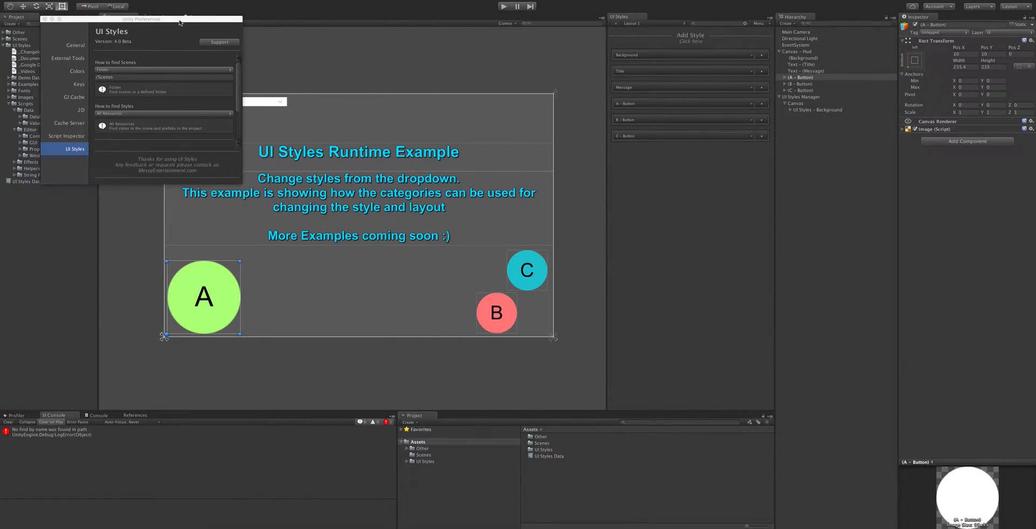
# Close and reopen the UI Styles preferences, make the window taller to show all options, and place it over the scene view
pyautogui.moveTo(180, 22); pyautogui.dragTo(426, 66)
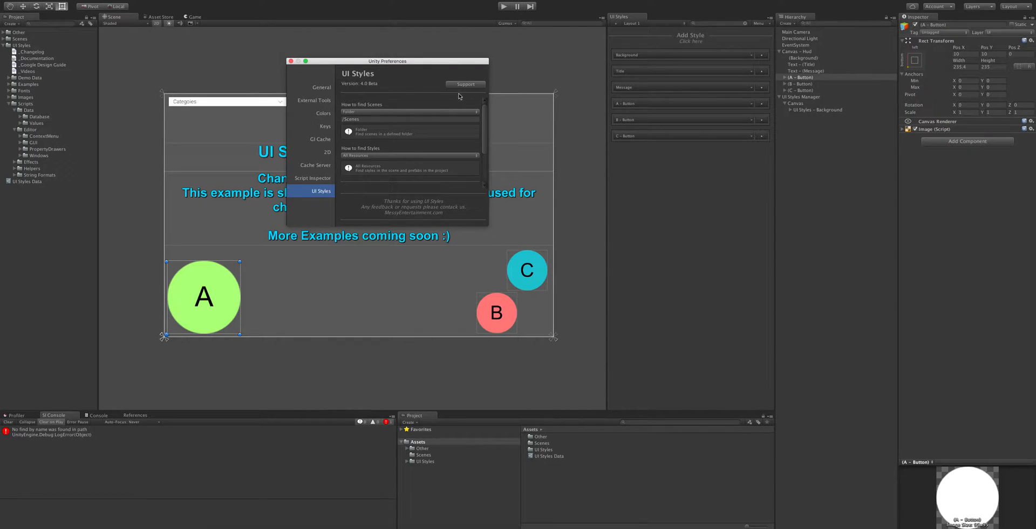
pyautogui.click(291, 61)
pyautogui.click(757, 25)
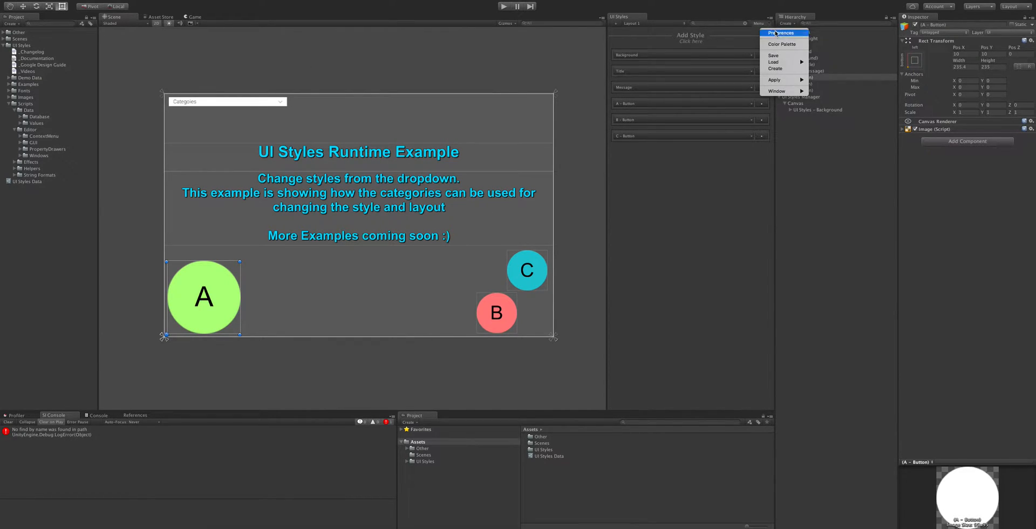
pyautogui.click(779, 30)
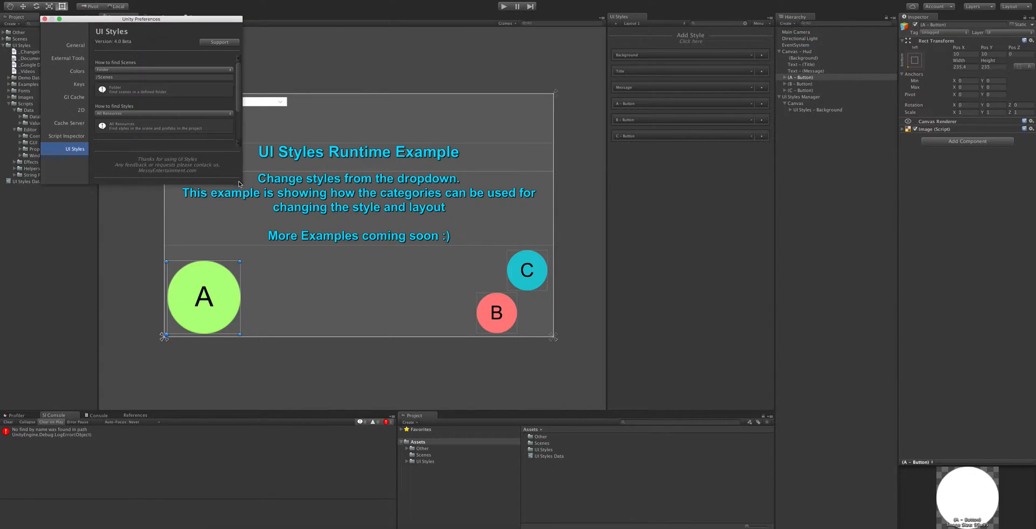
pyautogui.moveTo(231, 184); pyautogui.dragTo(230, 296)
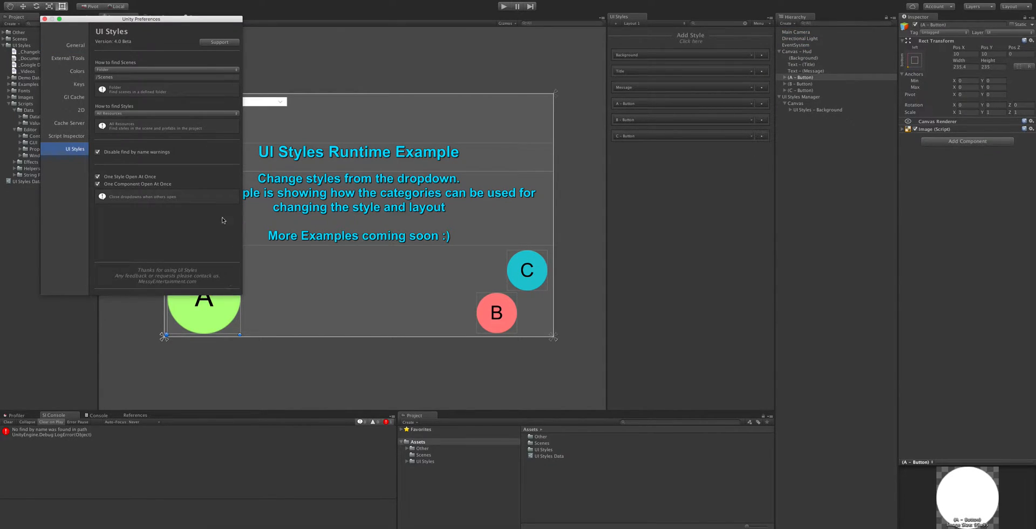
pyautogui.moveTo(186, 18); pyautogui.dragTo(513, 40)
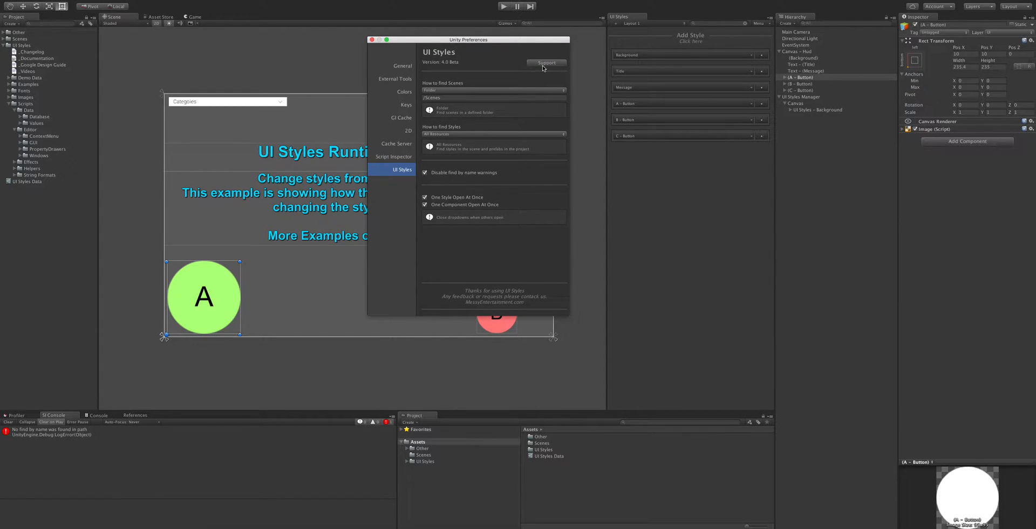
# Try the Scenes in Build and Project options for finding scenes, and return the setting to Folder with the path /Scenes
pyautogui.click(426, 90)
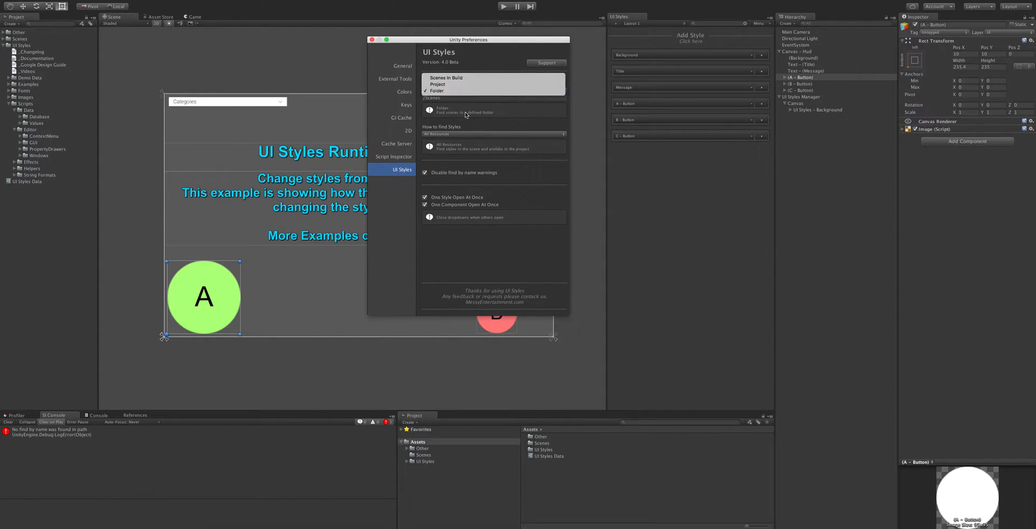
pyautogui.click(426, 91)
pyautogui.click(462, 88)
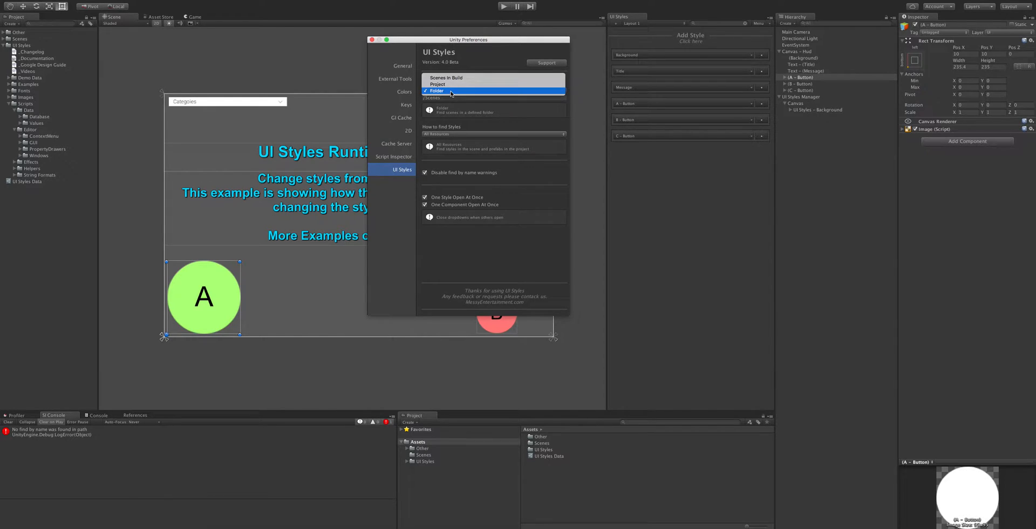
pyautogui.click(464, 88)
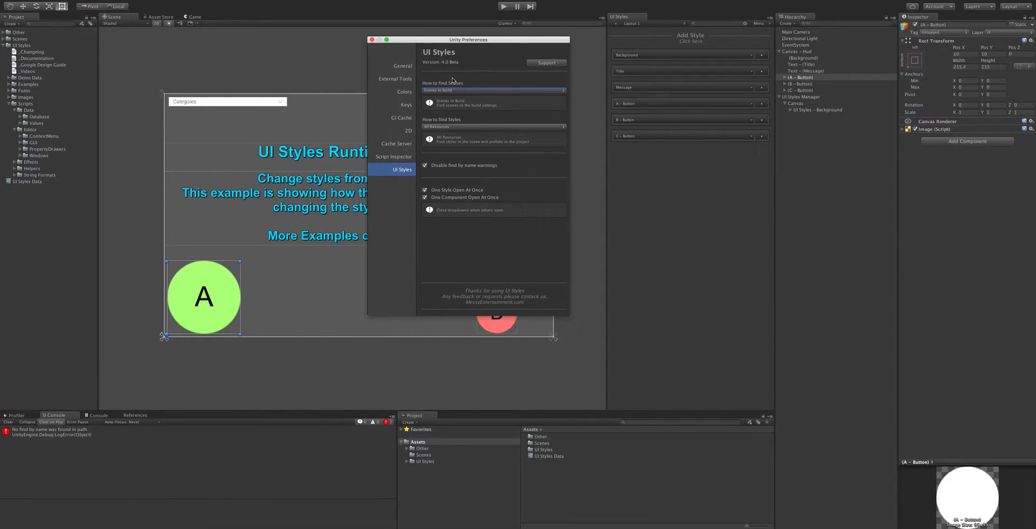
pyautogui.click(477, 93)
pyautogui.click(478, 97)
pyautogui.click(464, 90)
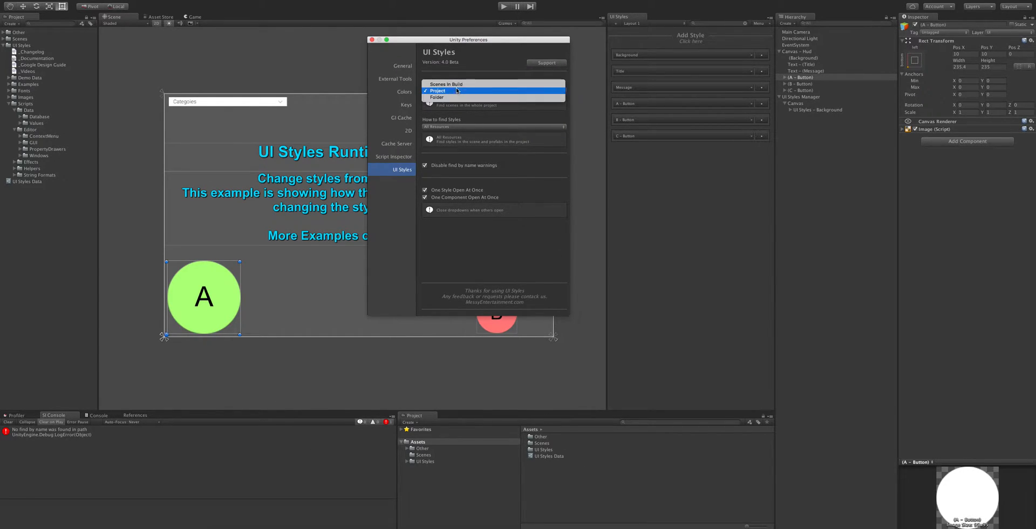
pyautogui.click(458, 96)
pyautogui.click(451, 97)
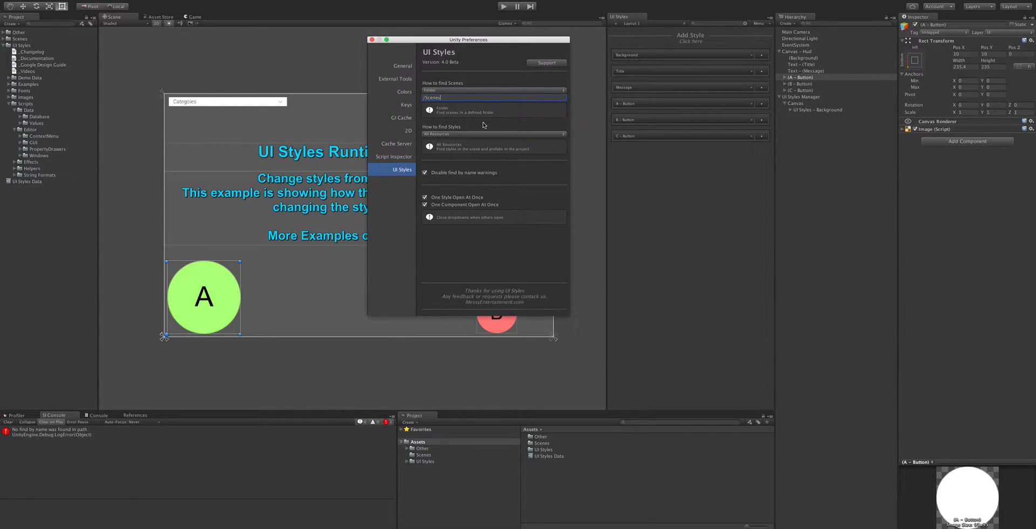
# Check the options for how to find styles, keeping All Resources selected
pyautogui.click(460, 134)
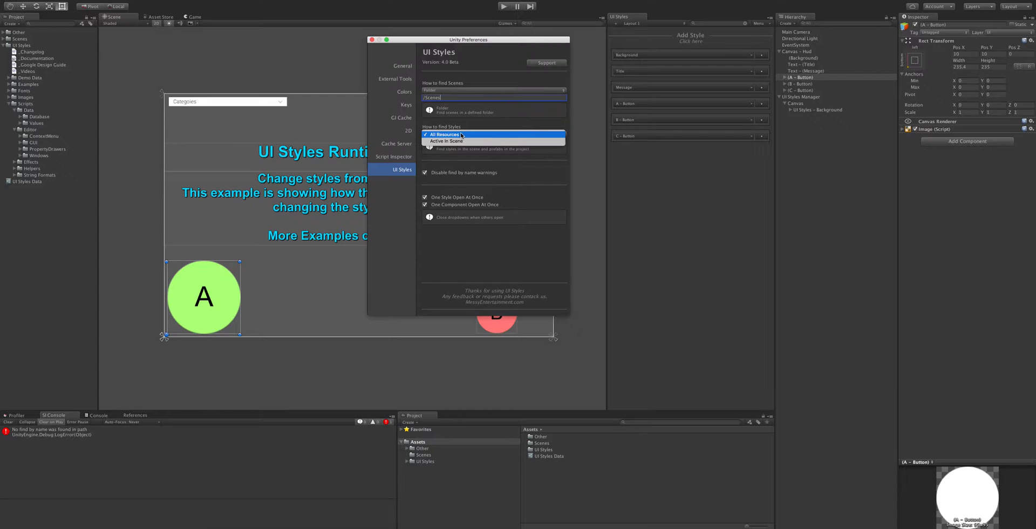
pyautogui.click(475, 135)
pyautogui.click(491, 133)
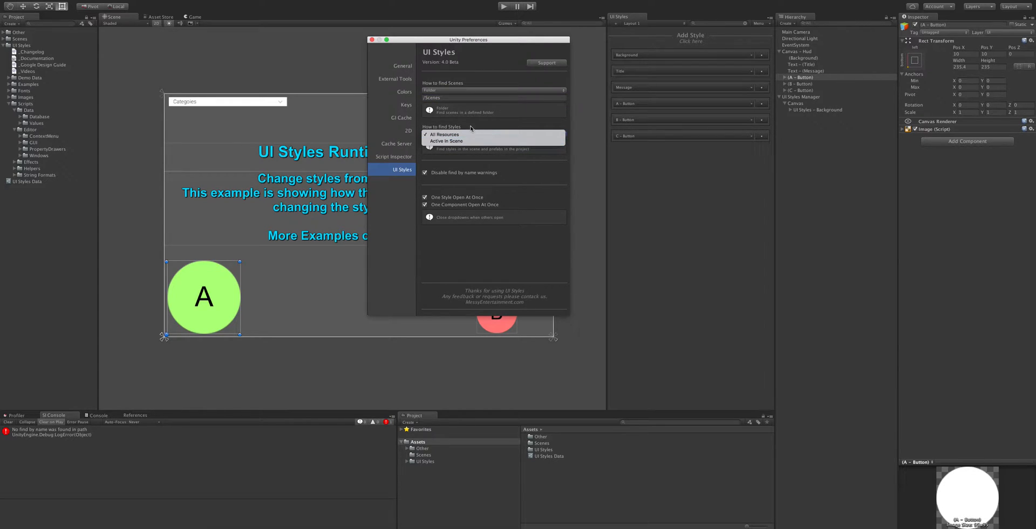
pyautogui.click(446, 135)
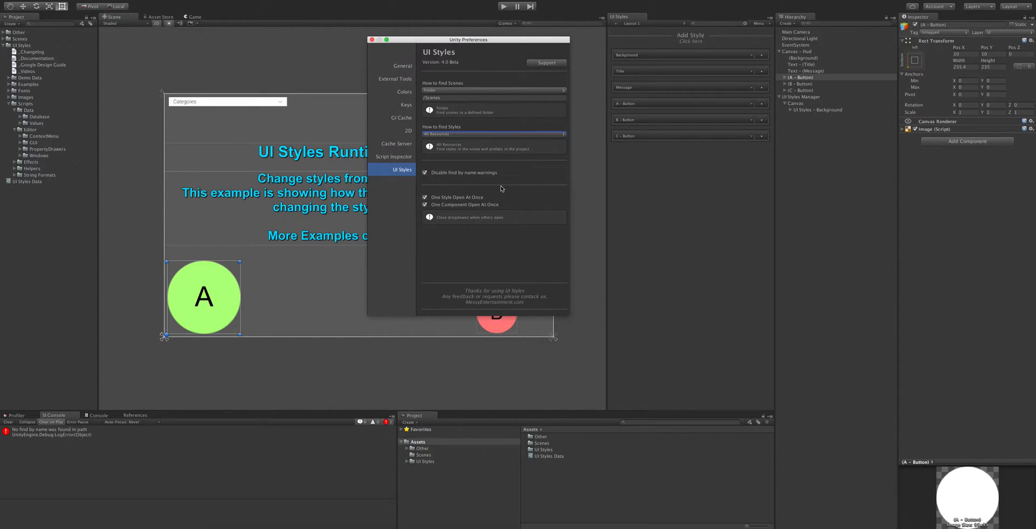
# Test the One Style Open At Once option by expanding and collapsing different styles in the UI Styles window
pyautogui.click(425, 197)
pyautogui.click(424, 198)
pyautogui.click(638, 103)
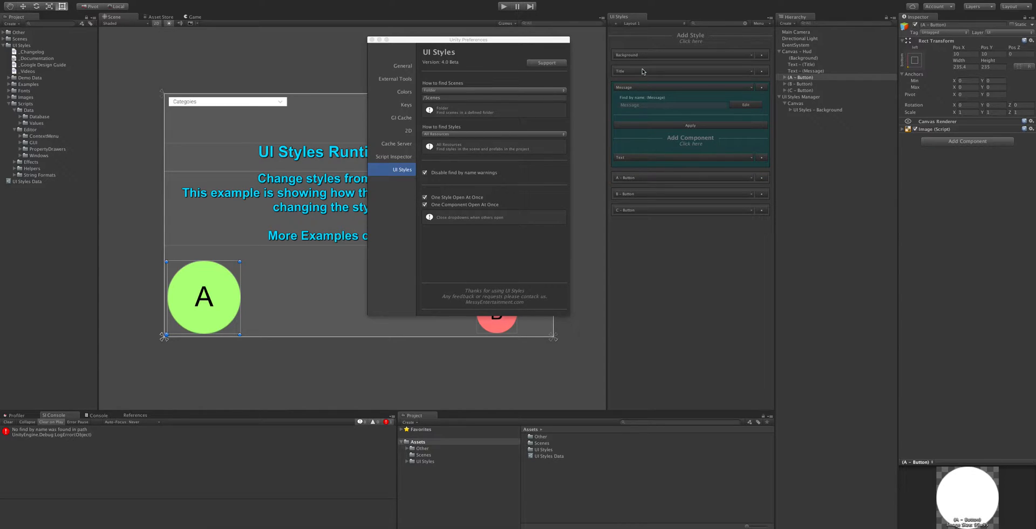
pyautogui.click(642, 56)
pyautogui.click(642, 146)
pyautogui.click(663, 161)
pyautogui.click(667, 179)
pyautogui.click(666, 197)
pyautogui.click(658, 105)
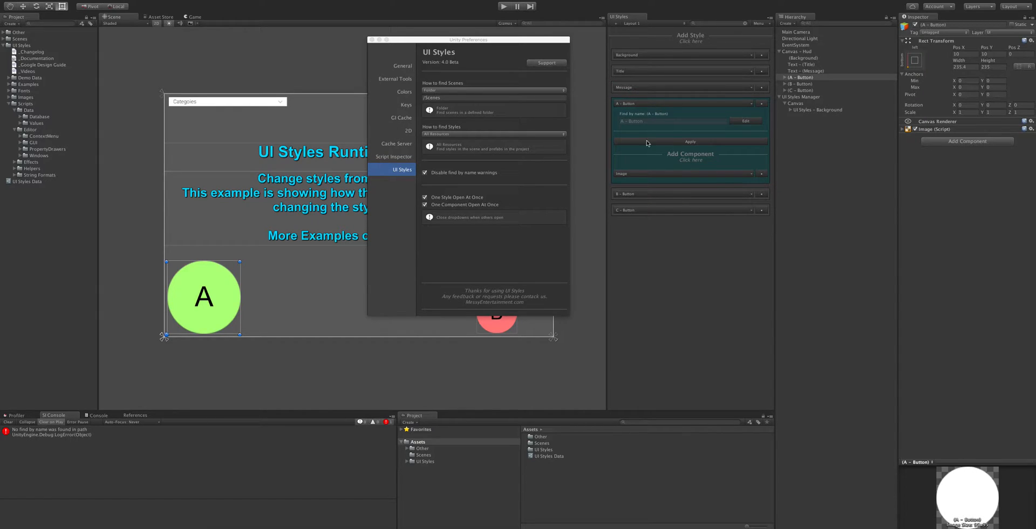
pyautogui.click(646, 104)
pyautogui.click(648, 54)
pyautogui.click(648, 54)
# Expand the C - Button style and add a Text component to it
pyautogui.click(634, 137)
pyautogui.click(685, 205)
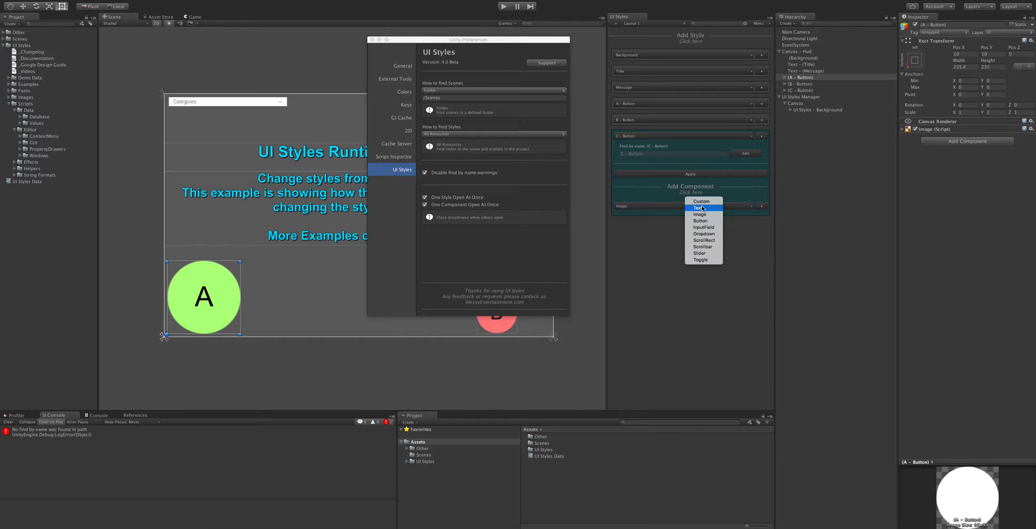
pyautogui.click(702, 206)
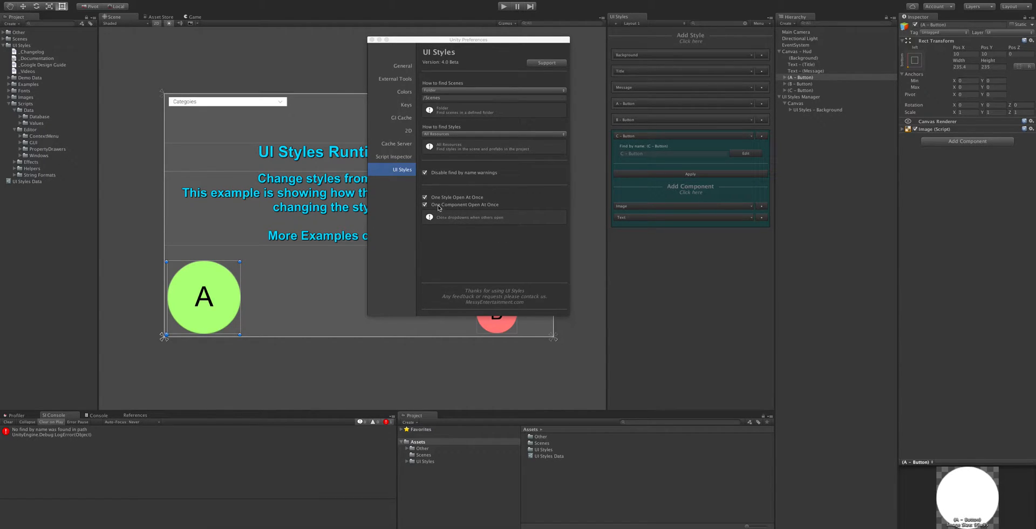
# Test One Component Open At Once by expanding the Image and Text components of C - Button in turn, and collapse them
pyautogui.click(633, 207)
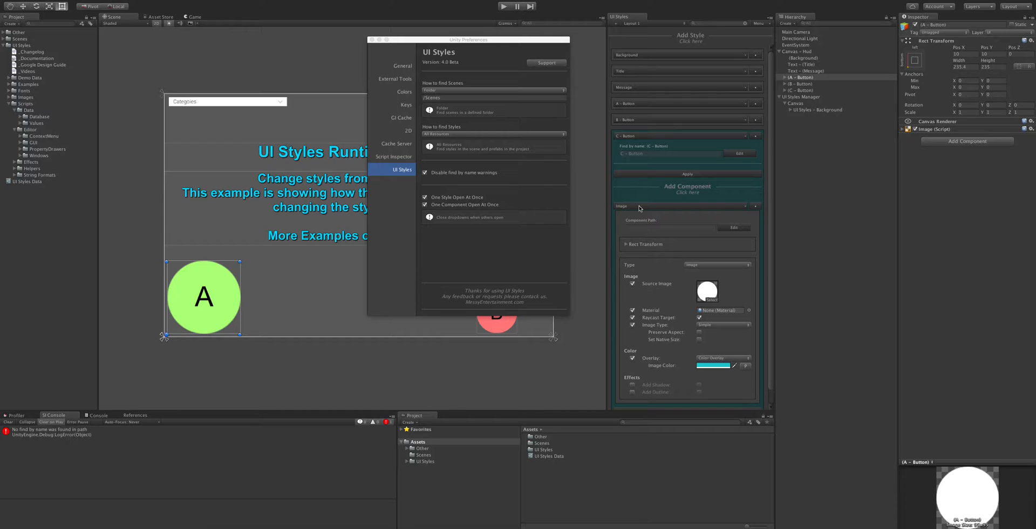
pyautogui.scroll(-1, 654, 237)
pyautogui.click(650, 397)
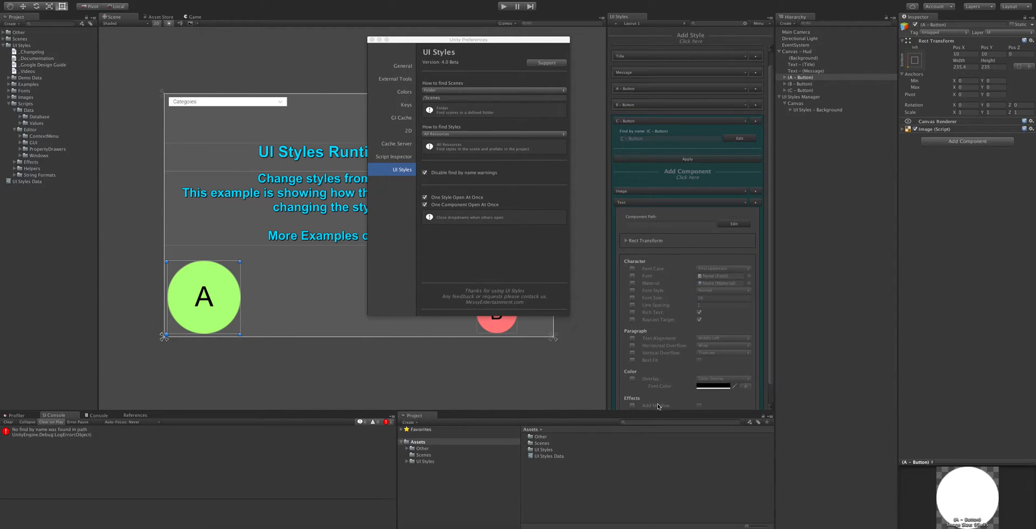
pyautogui.click(643, 203)
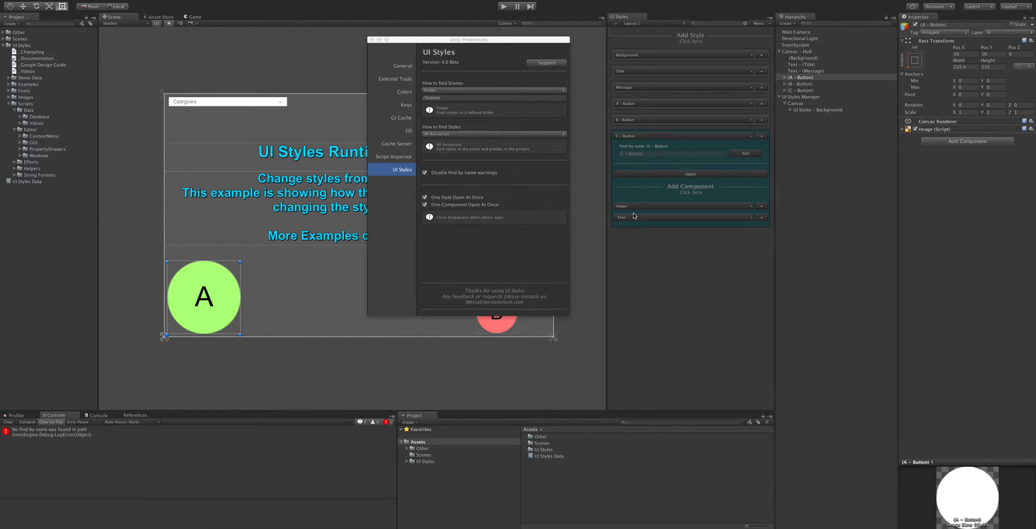
# Delete the Text component from the C - Button style and collapse the style
pyautogui.rightClick(633, 220)
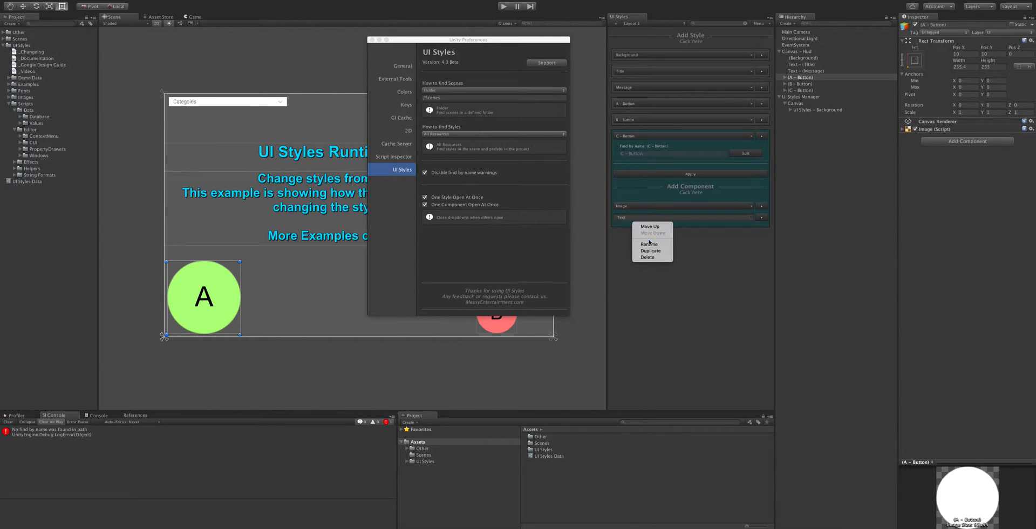
pyautogui.click(649, 257)
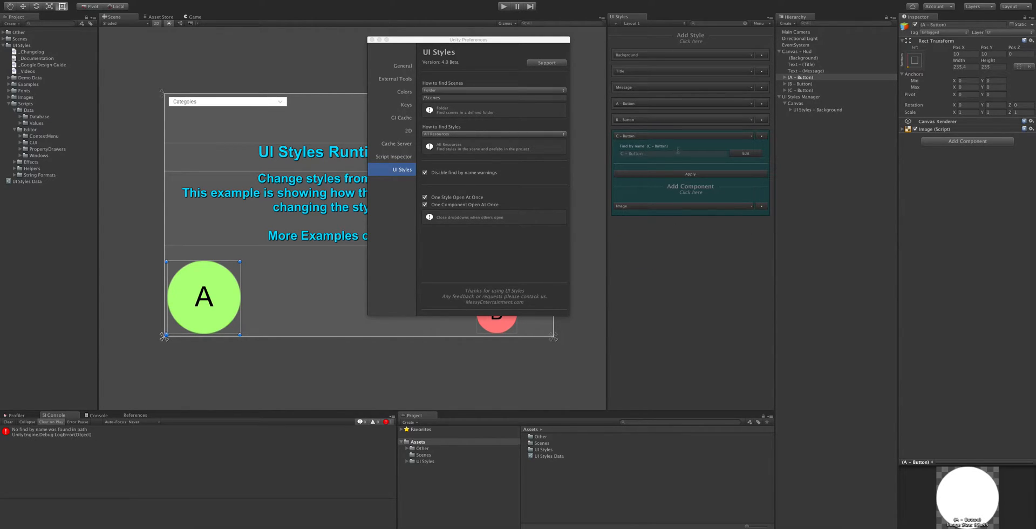
pyautogui.click(663, 137)
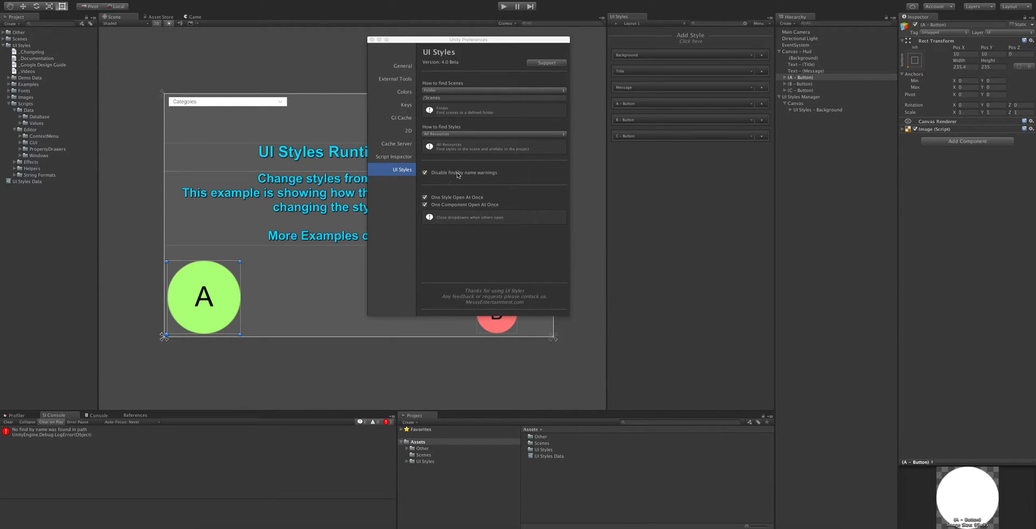
# Turn off Disable find by name warnings in the UI Styles preferences and reselect the Layout 1 category
pyautogui.moveTo(521, 37); pyautogui.dragTo(464, 39)
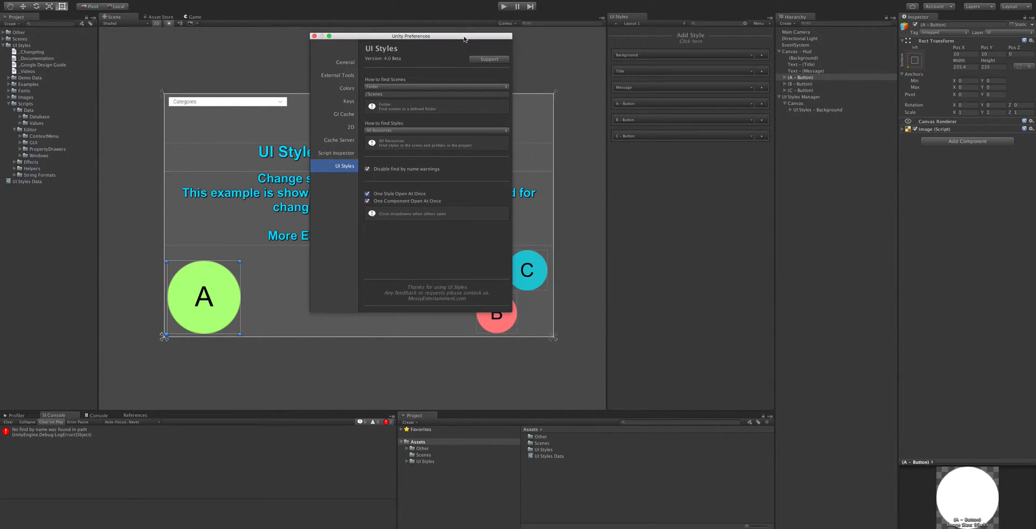
pyautogui.click(367, 170)
pyautogui.click(657, 24)
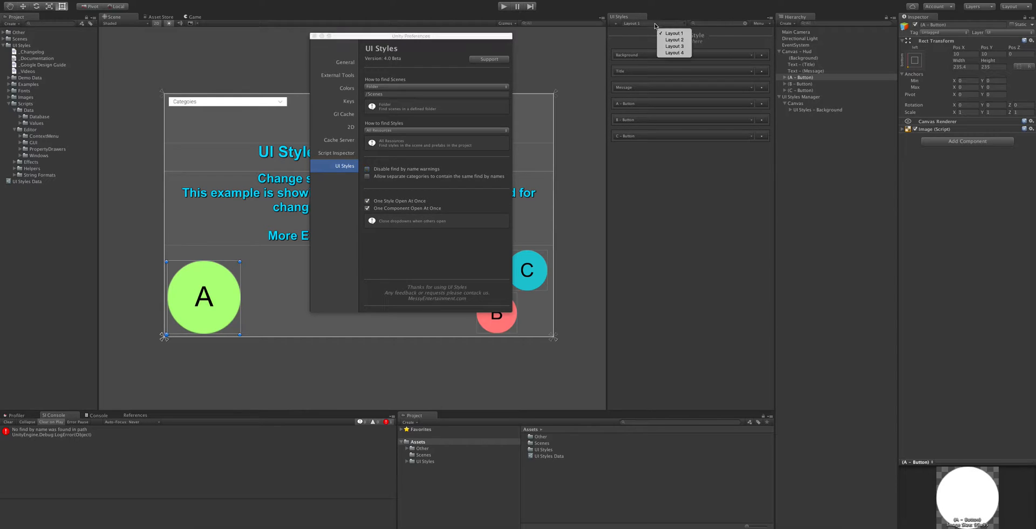
pyautogui.click(675, 31)
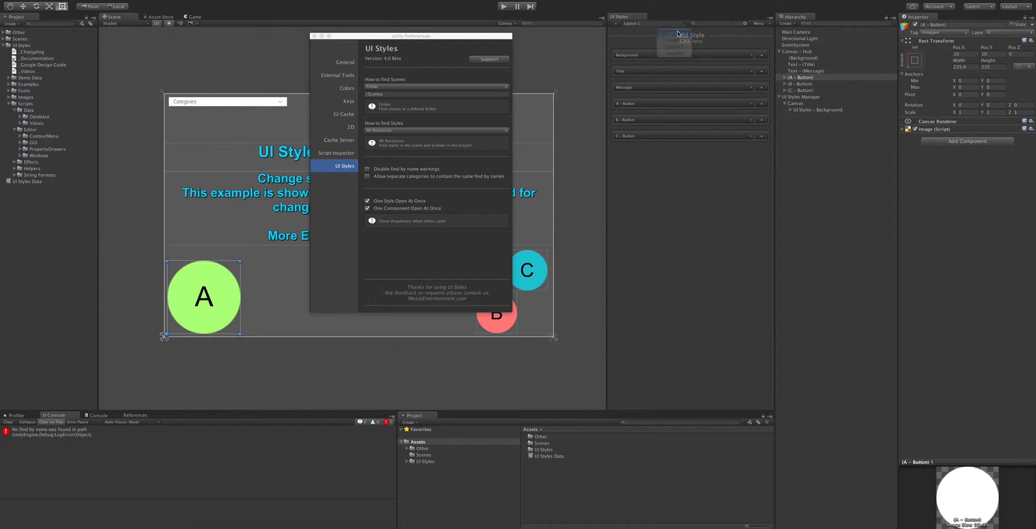
# Compare the Background style's find by name entry in the Layout 1 and Layout 2 categories, ending on Layout 1
pyautogui.click(652, 55)
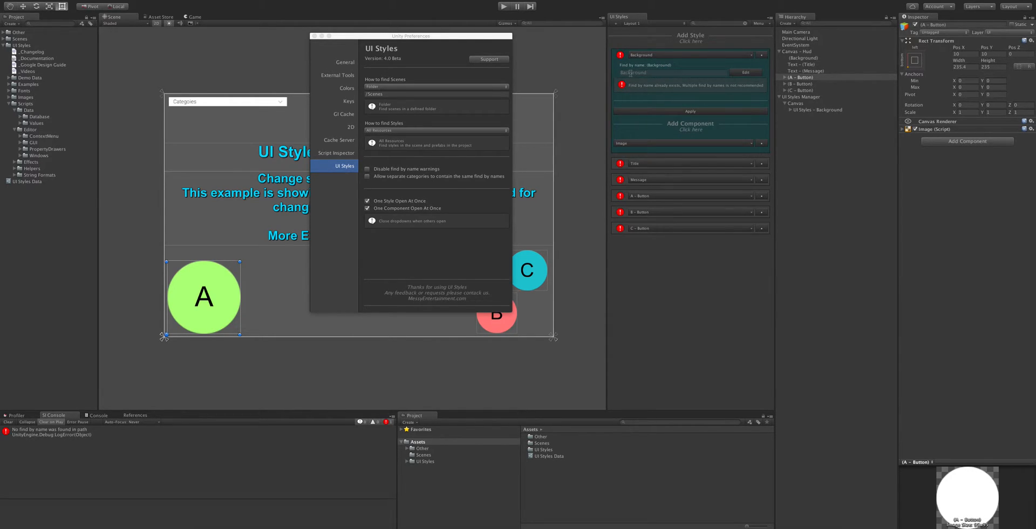
pyautogui.click(648, 55)
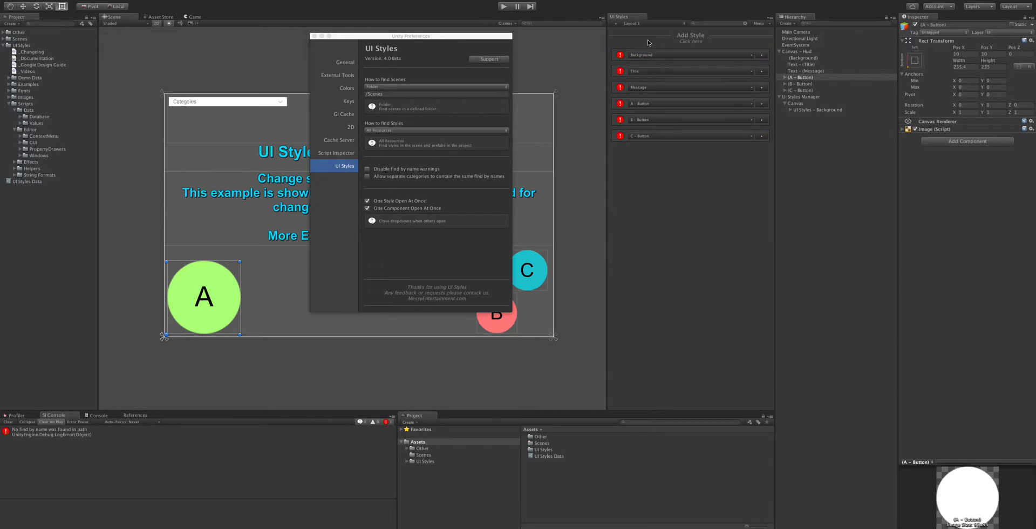
pyautogui.click(650, 23)
pyautogui.click(659, 54)
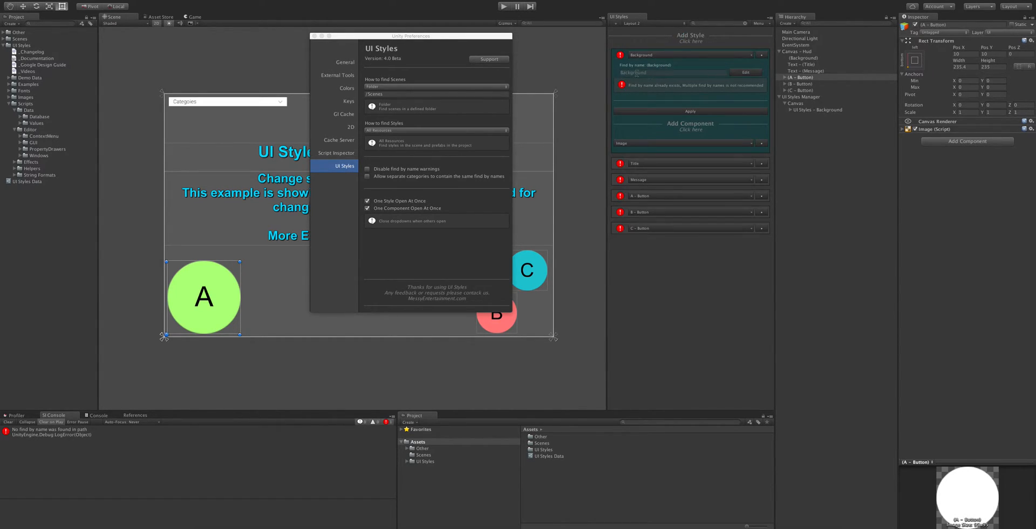
pyautogui.click(651, 55)
pyautogui.click(650, 23)
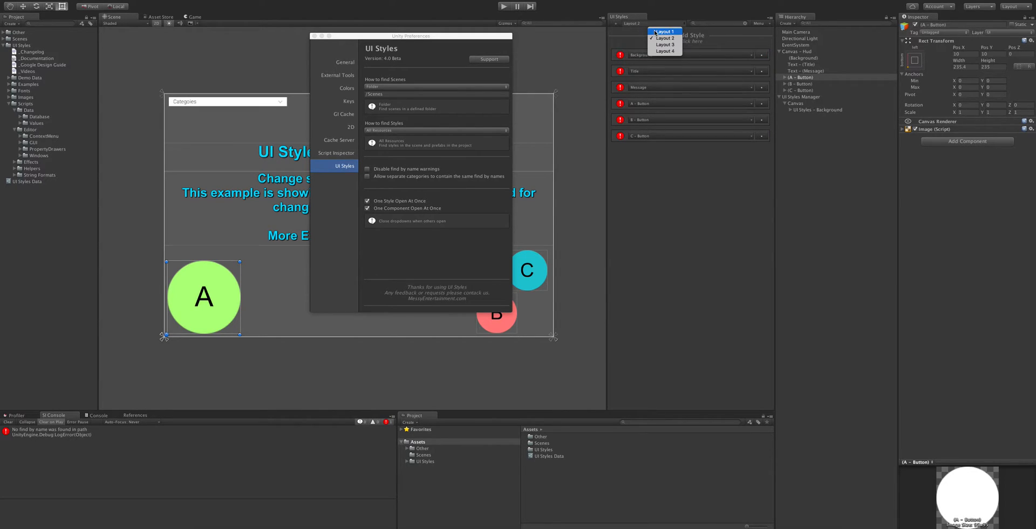
pyautogui.click(651, 33)
pyautogui.click(656, 56)
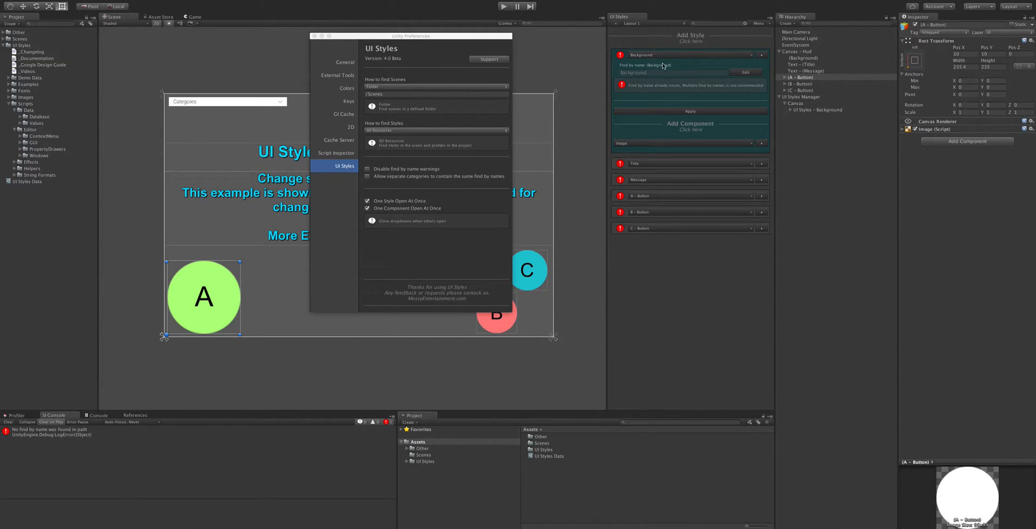
# Collapse the Background style and view the Layout 1 category's scene options for applying all categories
pyautogui.click(667, 55)
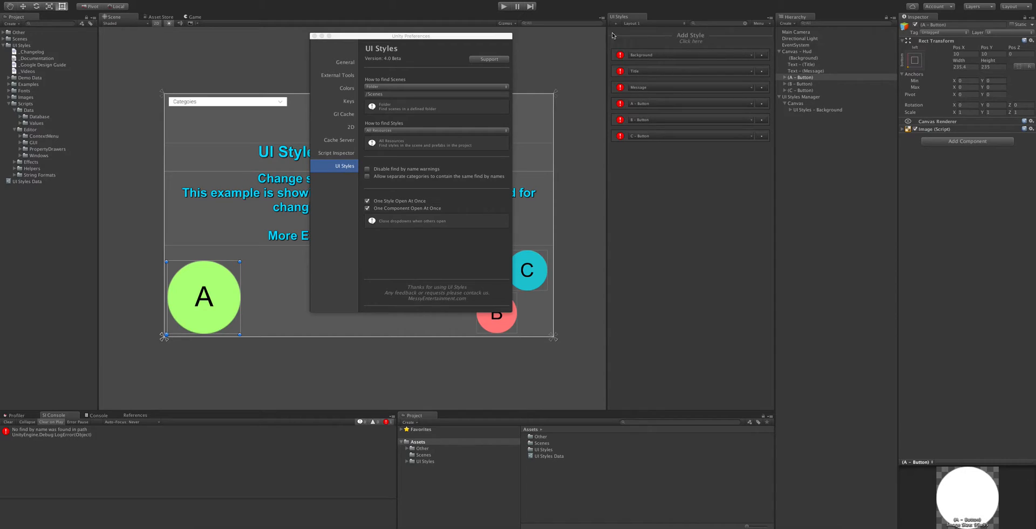
pyautogui.rightClick(649, 26)
pyautogui.moveTo(672, 33)
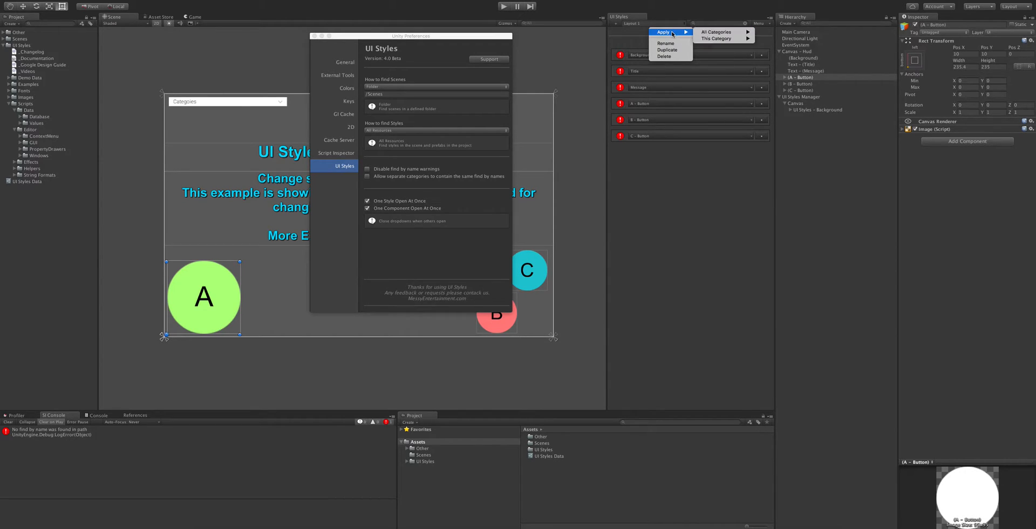
pyautogui.moveTo(720, 32)
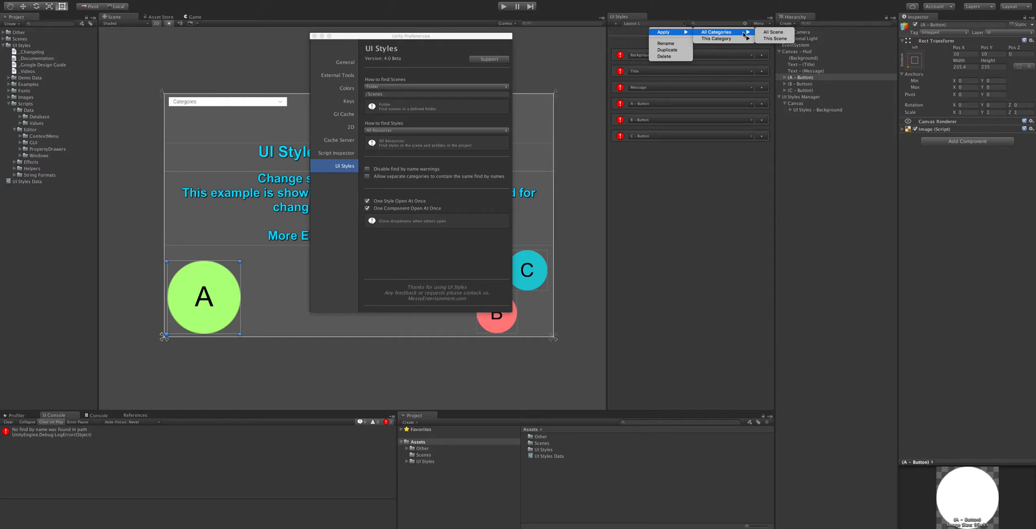
pyautogui.click(766, 32)
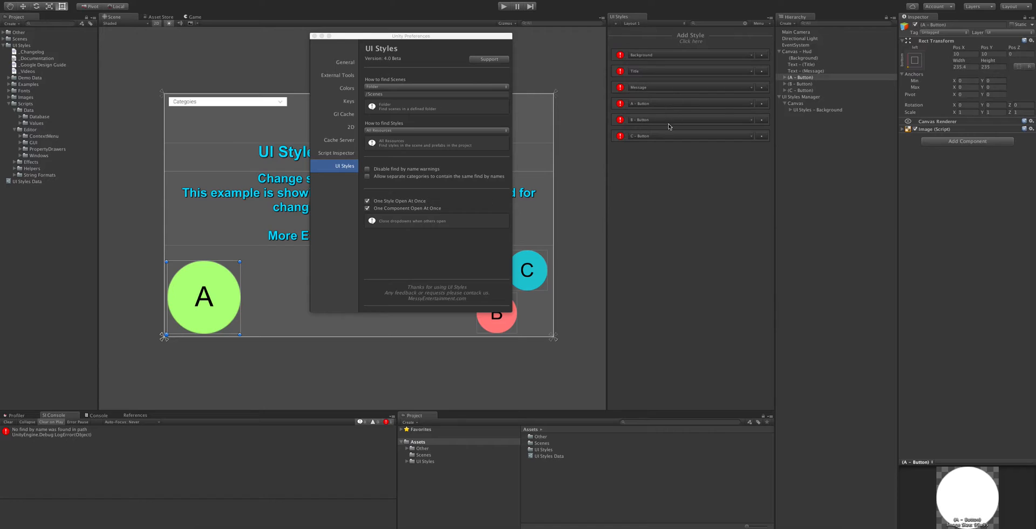
# Check the find by name warnings in the Layout 2 and Layout 3 categories and return to Layout 1
pyautogui.click(652, 24)
pyautogui.click(665, 41)
pyautogui.click(660, 24)
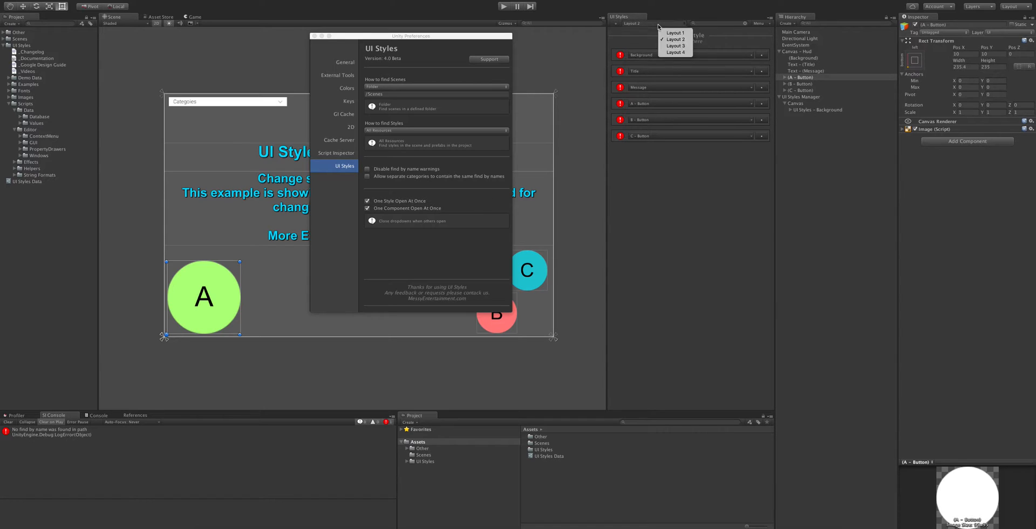
pyautogui.click(677, 46)
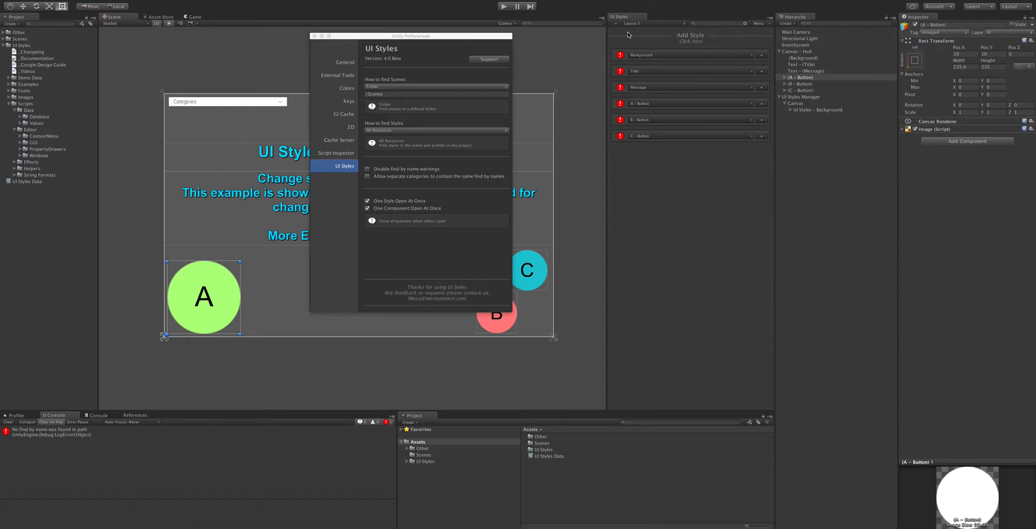
pyautogui.click(651, 23)
pyautogui.click(661, 32)
# Turn on Allow separate categories to contain the same find by names and reselect the Layout 1 category
pyautogui.click(368, 176)
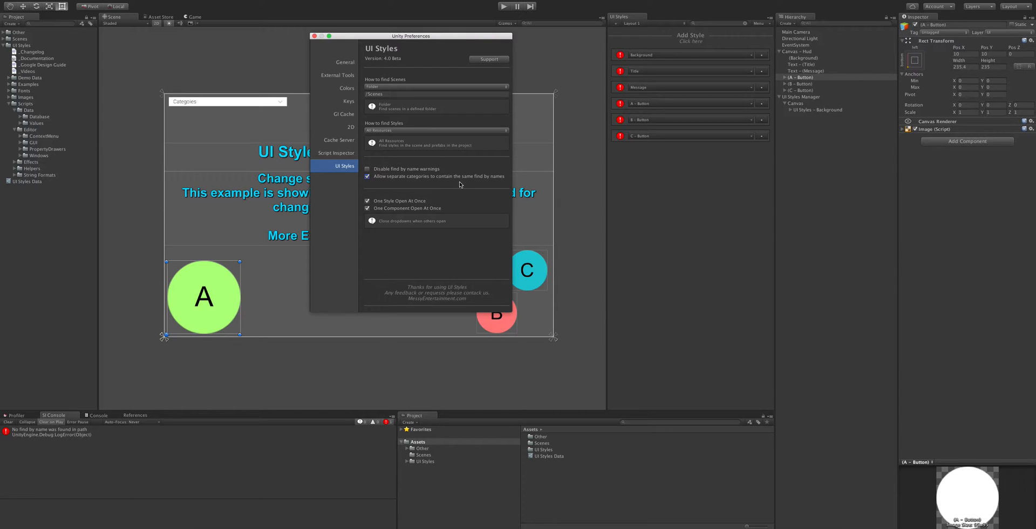
pyautogui.click(723, 186)
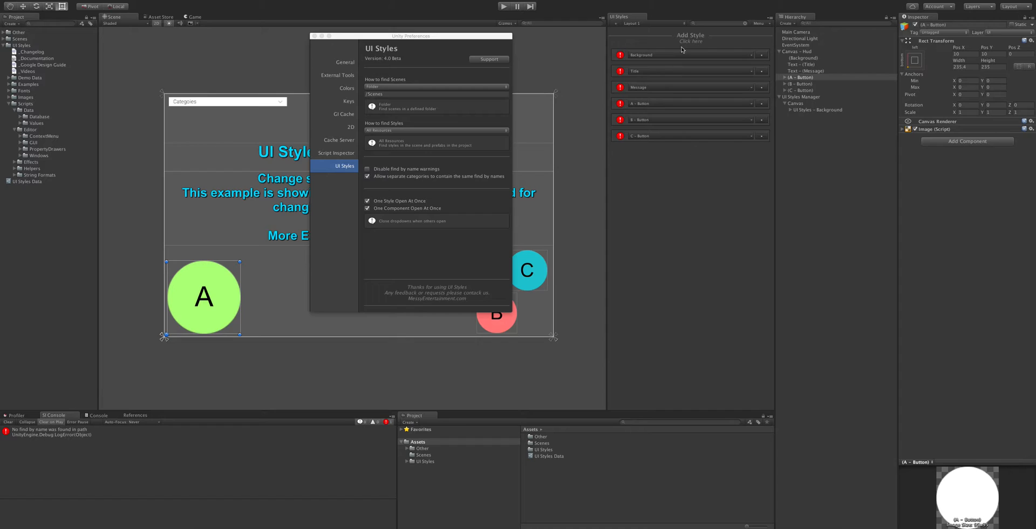
pyautogui.click(655, 23)
pyautogui.click(671, 29)
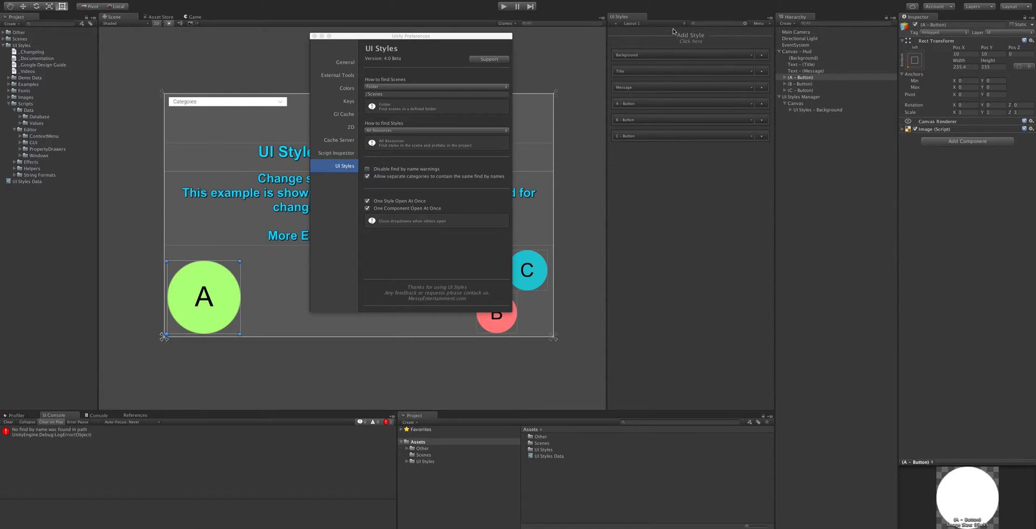
# Check the styles in the Layout 2 category for find by name warnings and switch back to Layout 1
pyautogui.click(645, 24)
pyautogui.click(669, 36)
pyautogui.click(658, 24)
pyautogui.click(671, 29)
# Duplicate the Background style in Layout 1 and reselect the category to refresh its warnings
pyautogui.rightClick(646, 54)
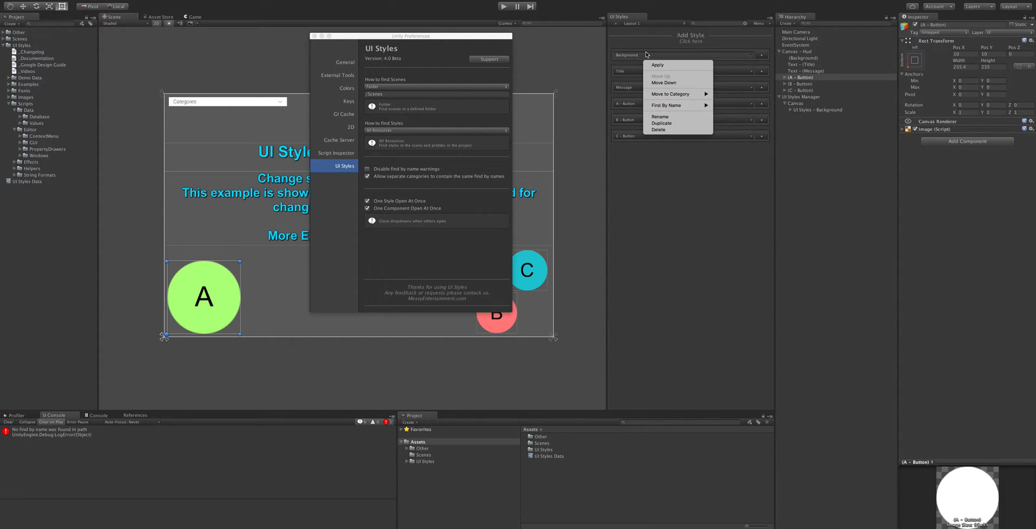
pyautogui.click(662, 123)
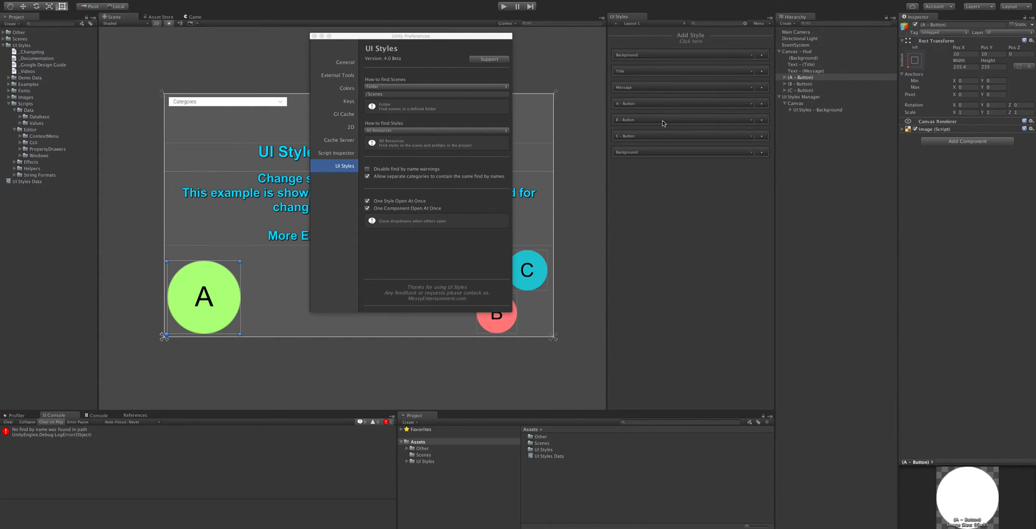
pyautogui.click(656, 24)
pyautogui.click(660, 32)
pyautogui.click(660, 22)
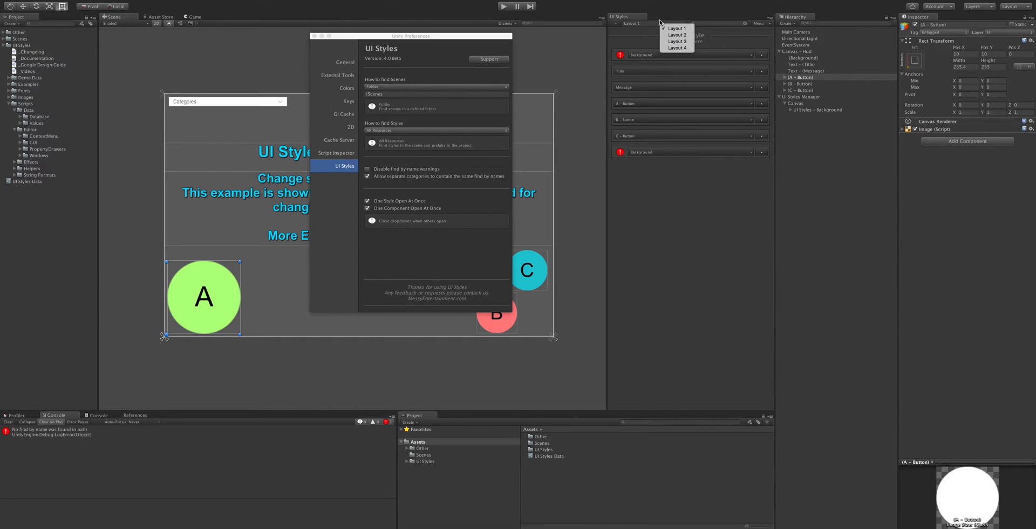
pyautogui.click(659, 172)
# Expand and collapse the original and duplicate Background styles in turn to inspect their find by name warnings
pyautogui.click(656, 56)
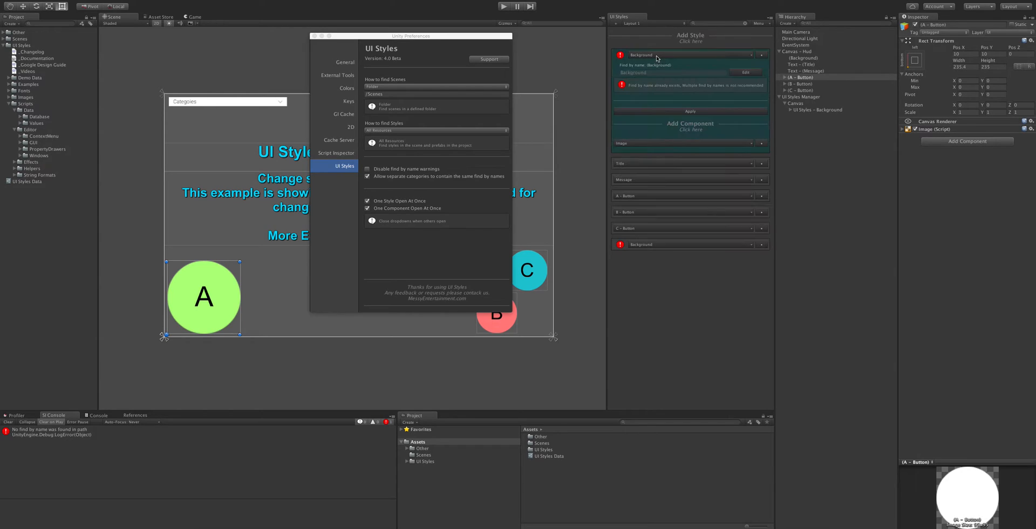
pyautogui.click(650, 55)
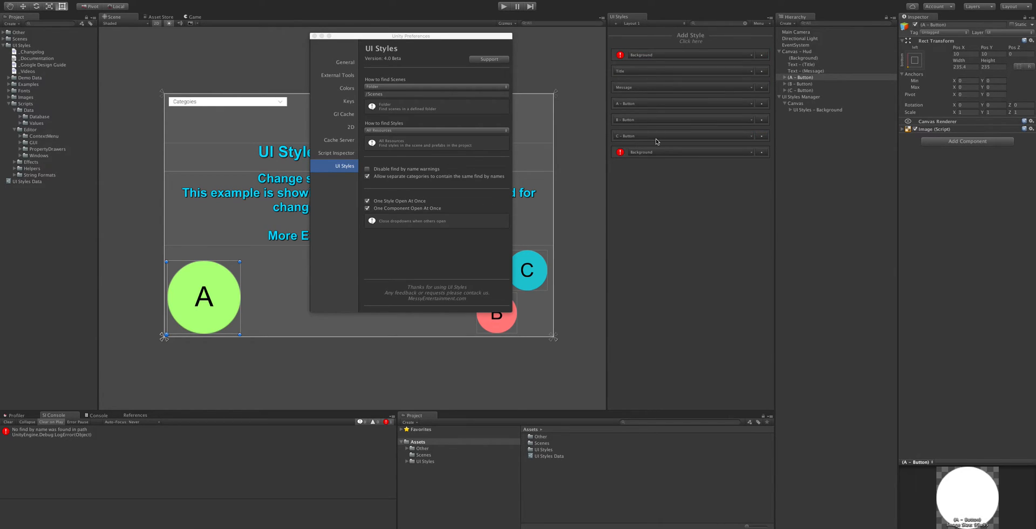
pyautogui.click(656, 155)
pyautogui.click(661, 154)
# Compare the Layout 2 category's styles with those containing the duplicate by switching to Layout 2 and back to Layout 1
pyautogui.click(653, 24)
pyautogui.click(663, 38)
pyautogui.click(655, 24)
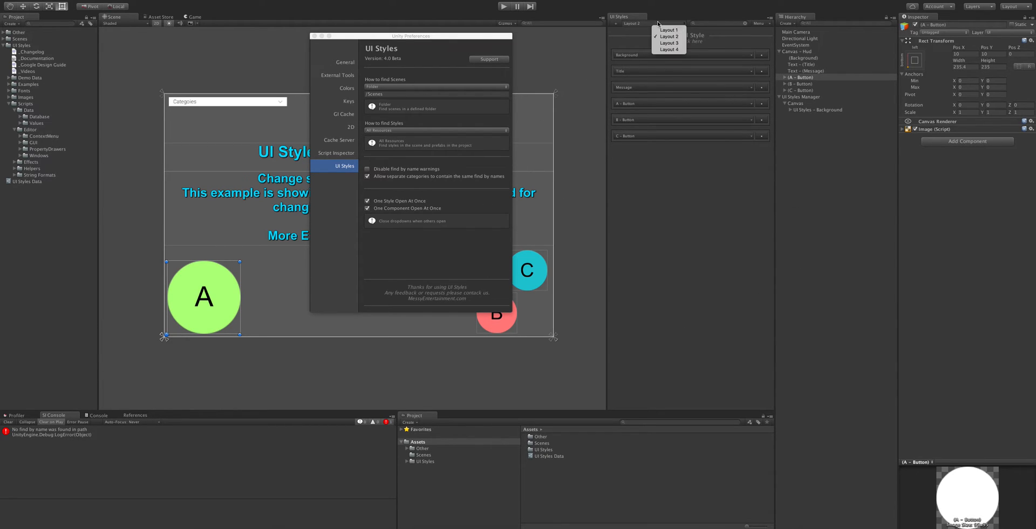
pyautogui.click(671, 29)
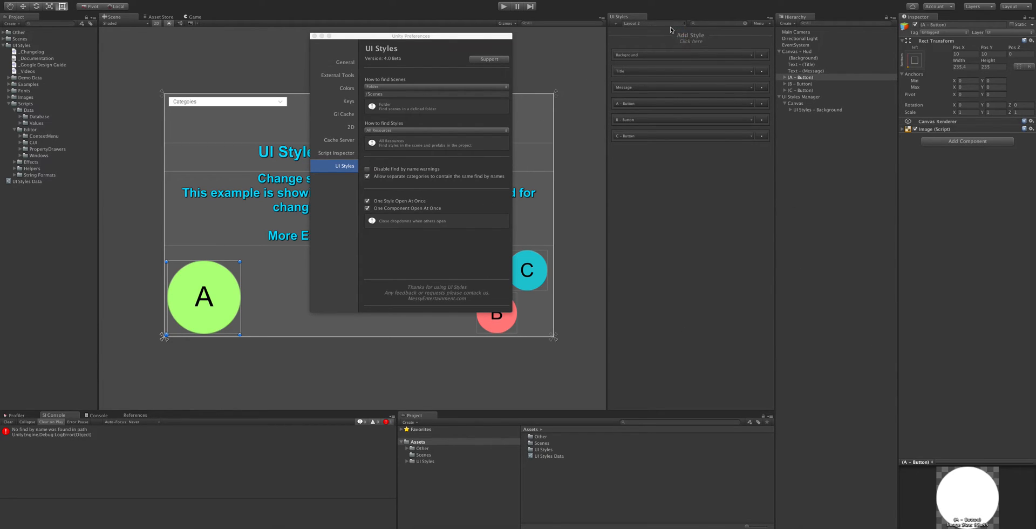
# Examine the find by name entries of both Background styles in Layout 1 again, leaving the styles collapsed
pyautogui.click(656, 55)
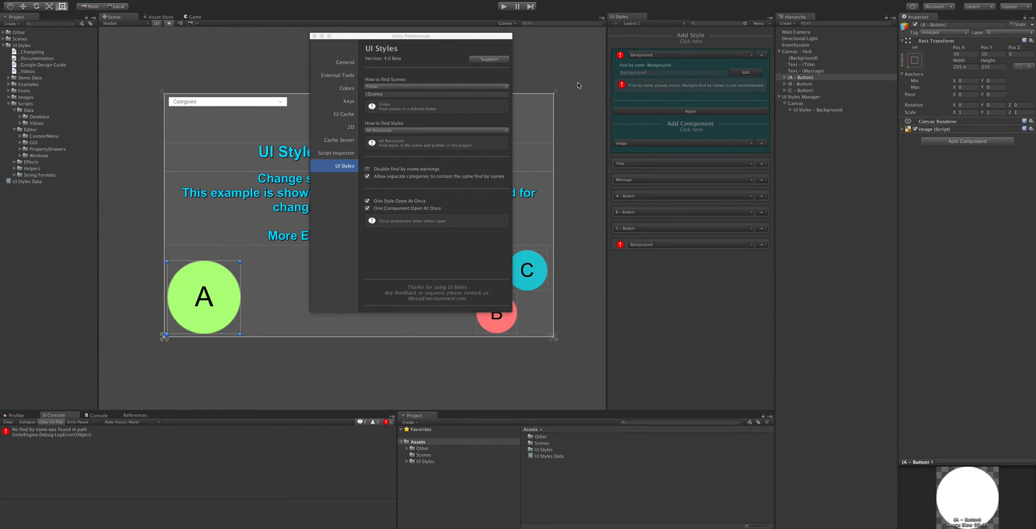
pyautogui.click(649, 56)
pyautogui.click(647, 152)
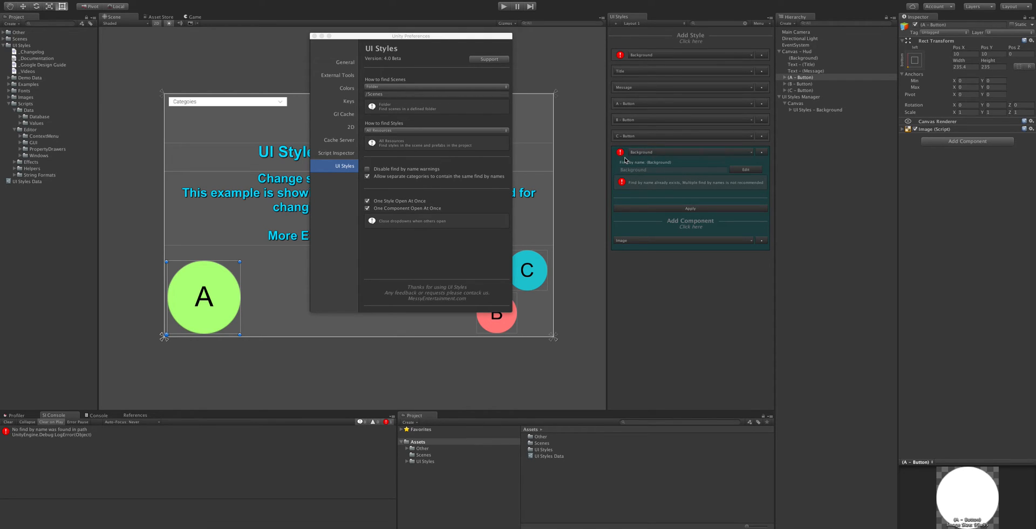
pyautogui.click(666, 153)
pyautogui.click(672, 55)
pyautogui.click(672, 55)
pyautogui.click(672, 55)
pyautogui.click(671, 54)
pyautogui.click(656, 154)
pyautogui.click(656, 153)
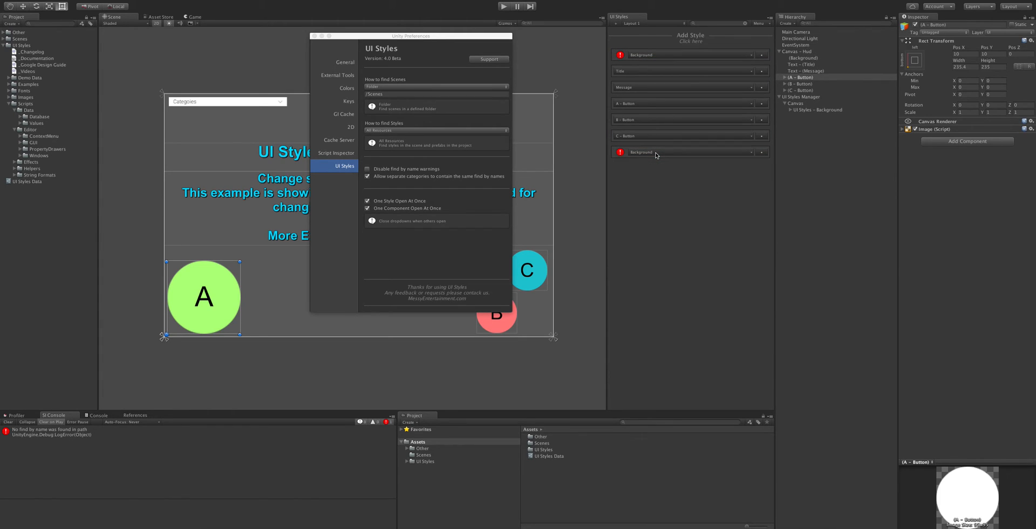
pyautogui.click(655, 152)
pyautogui.click(660, 151)
# Turn on Disable find by name warnings in the UI Styles preferences and reselect the Layout 1 category
pyautogui.click(367, 171)
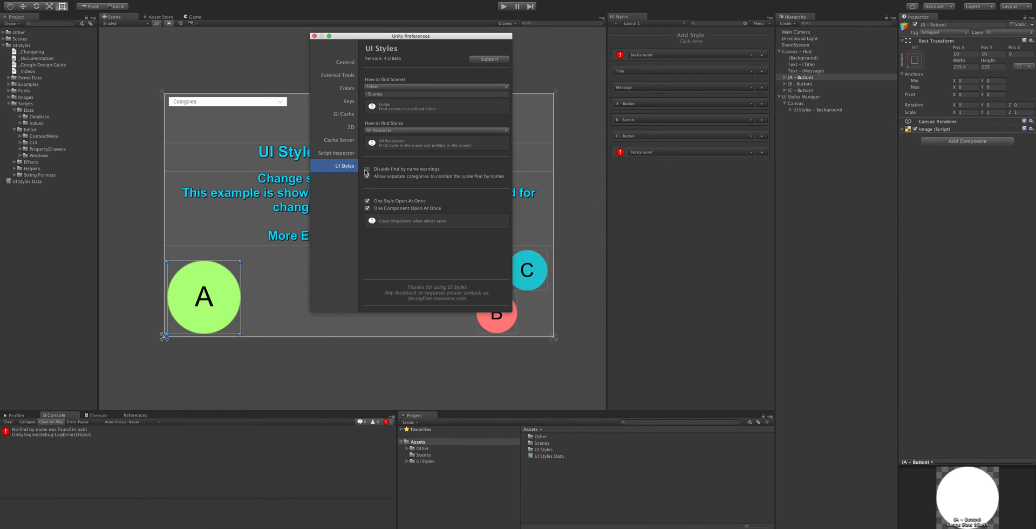
pyautogui.click(367, 170)
pyautogui.click(661, 23)
pyautogui.click(662, 33)
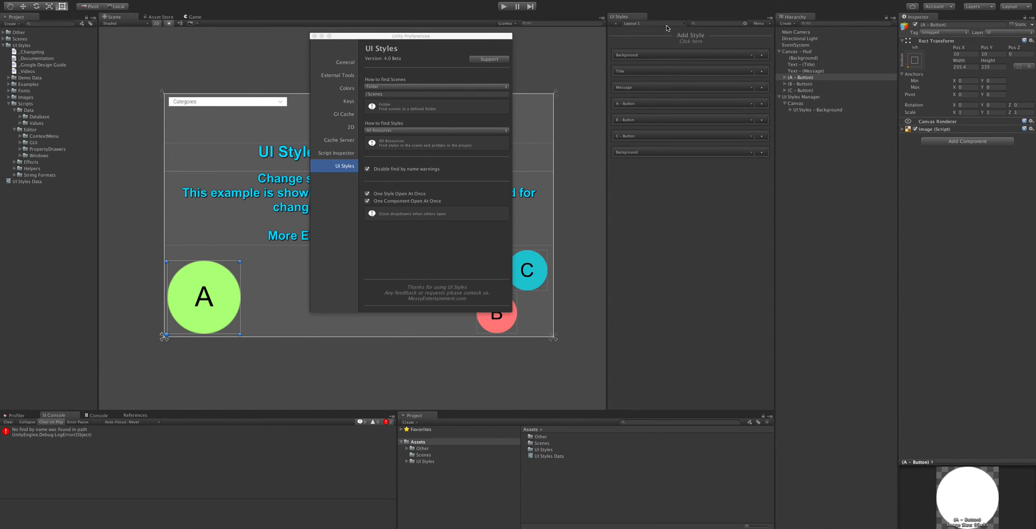
# Switch to the Layout 2 category and close the preferences window
pyautogui.click(666, 25)
pyautogui.click(667, 39)
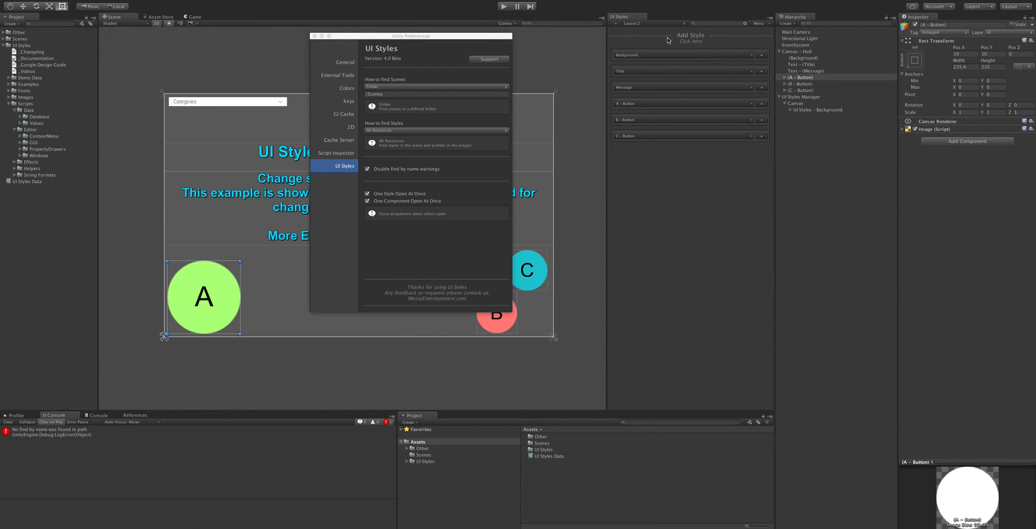
pyautogui.click(314, 36)
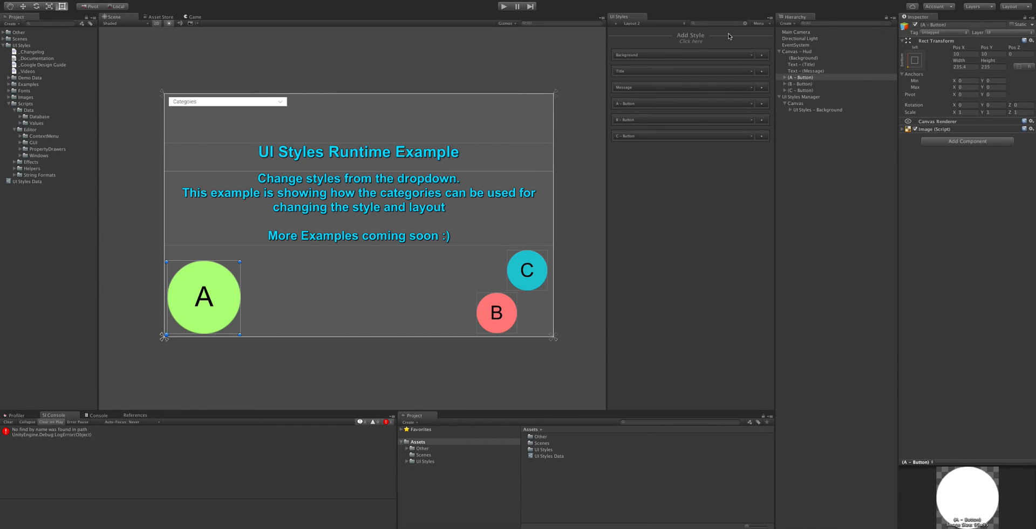
# Review the UI Styles options for window docking and for loading style data, leaving the settings as they are
pyautogui.click(758, 24)
pyautogui.moveTo(805, 91)
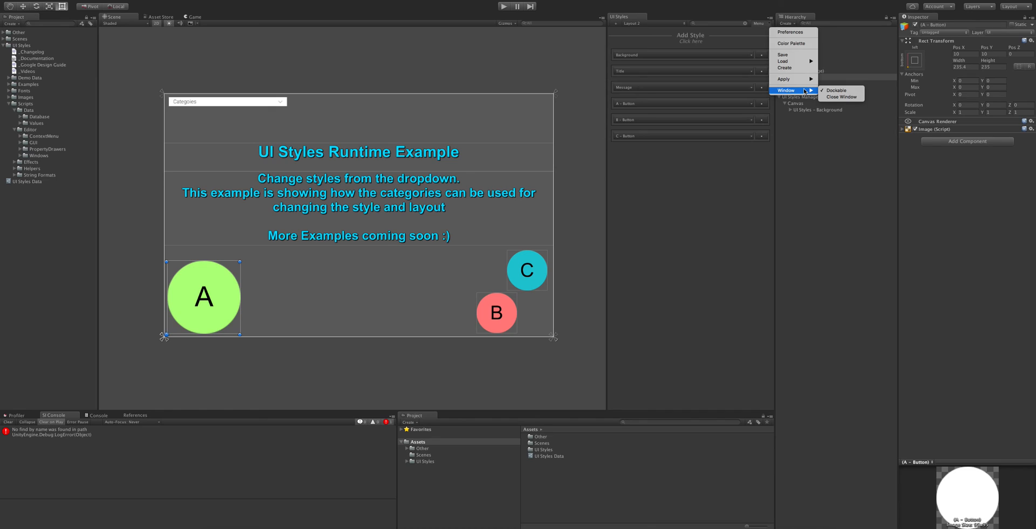
pyautogui.moveTo(801, 61)
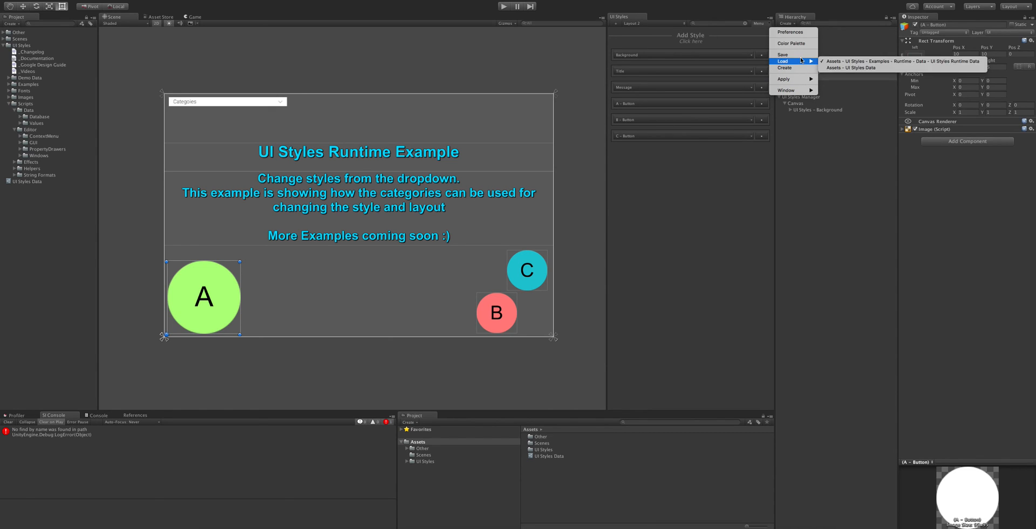
pyautogui.click(711, 160)
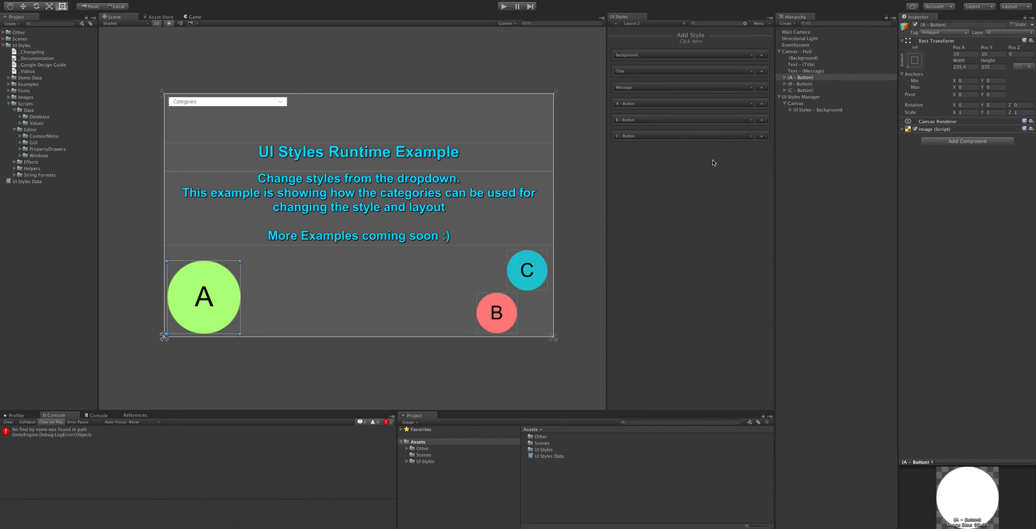